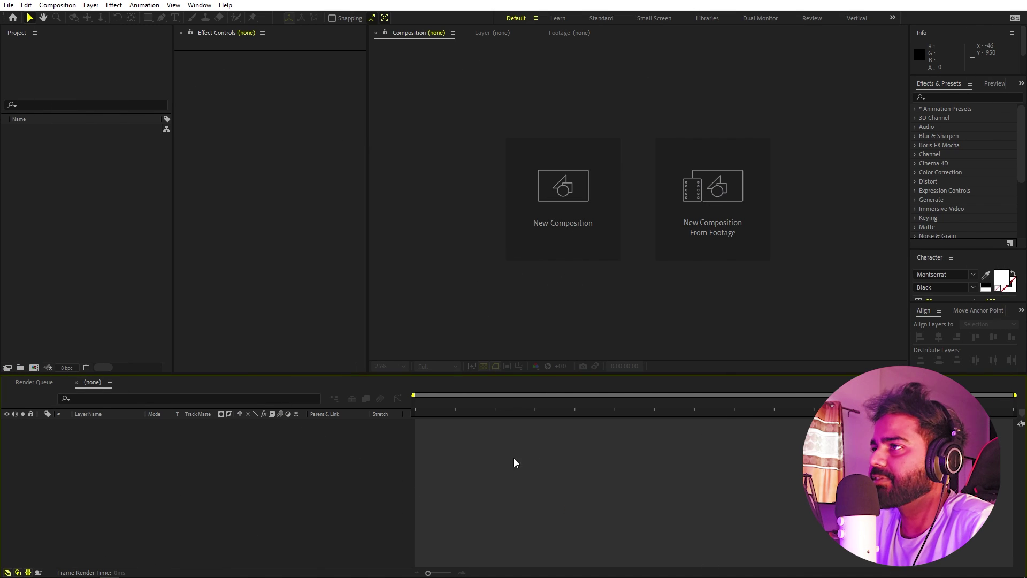
Create a 1920×1080, 30 fps, 15-second composition named Main
left_click(58, 6)
left_click(63, 15)
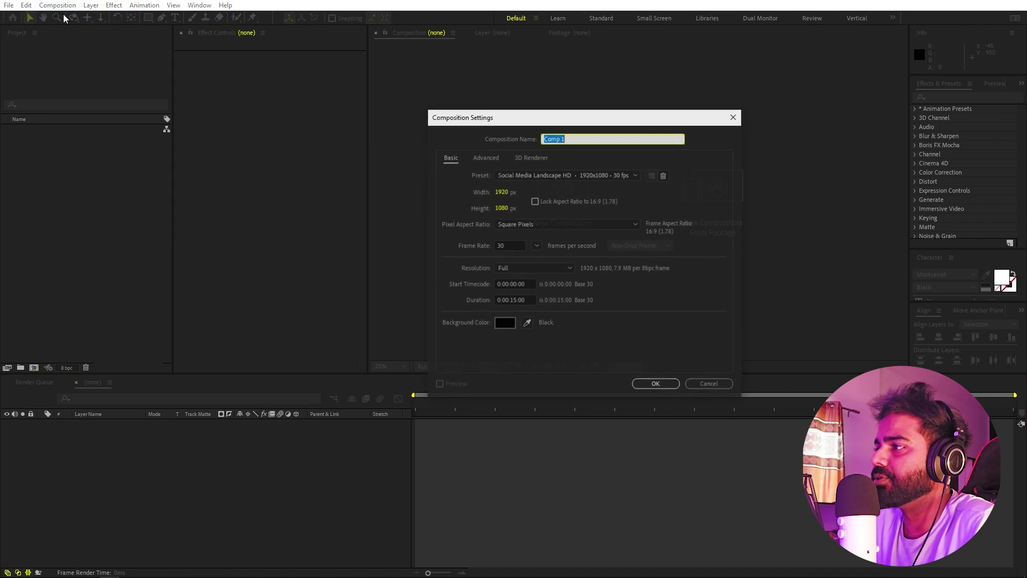
type("Main")
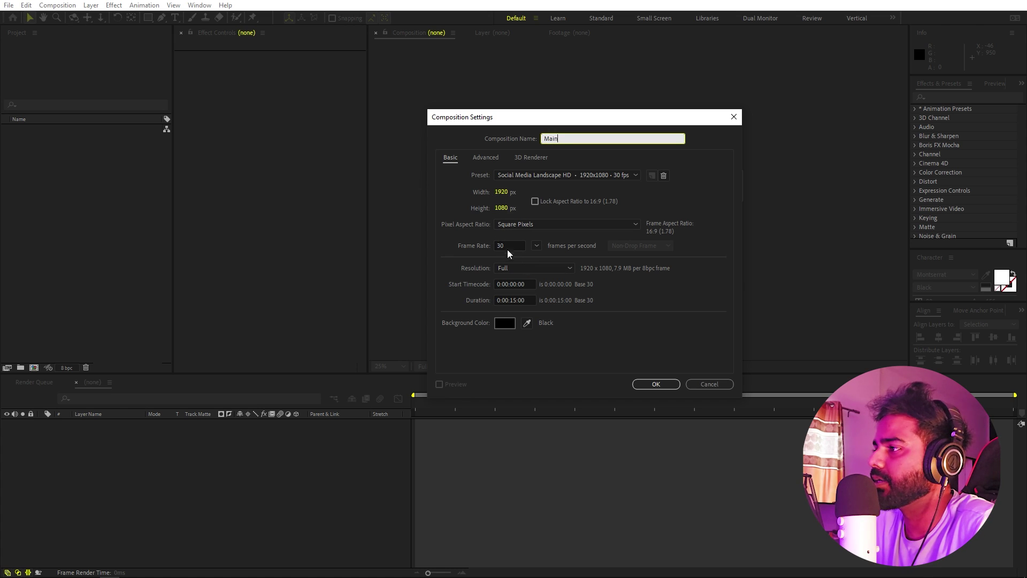
left_click(652, 384)
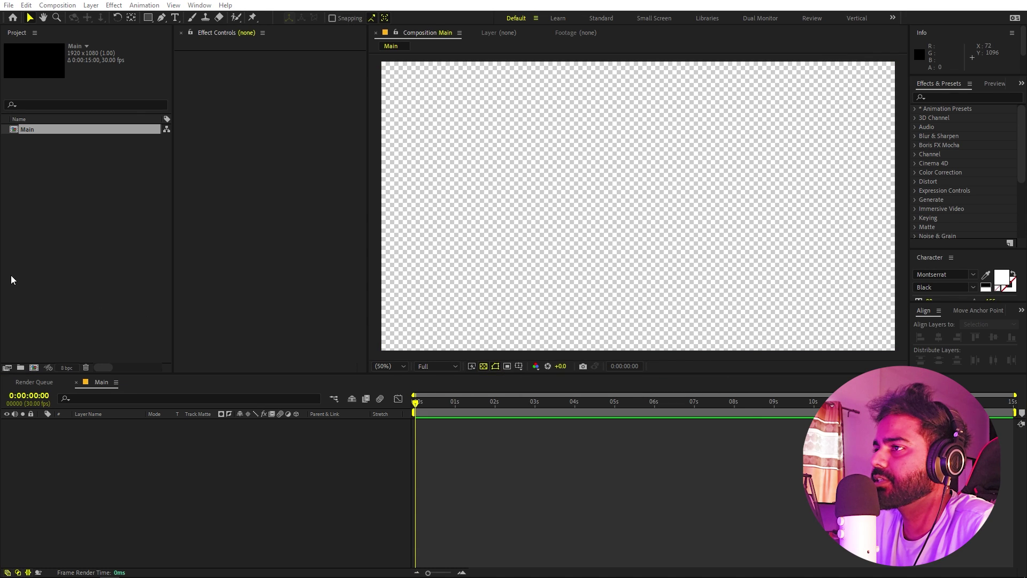
left_click(84, 266)
Create a second composition named Text with the same settings
left_click(57, 5)
left_click(69, 19)
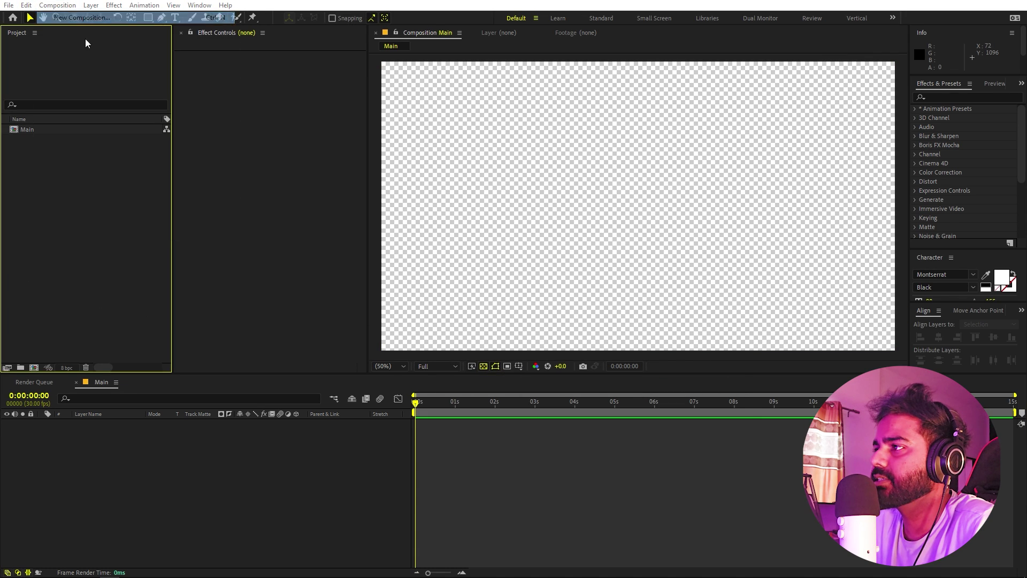
type("Text")
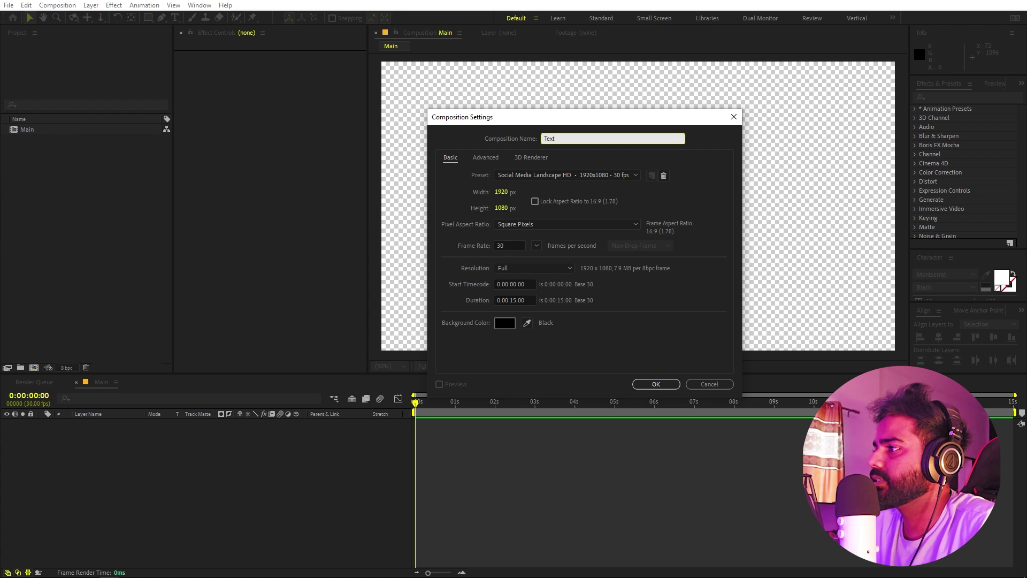
left_click(653, 384)
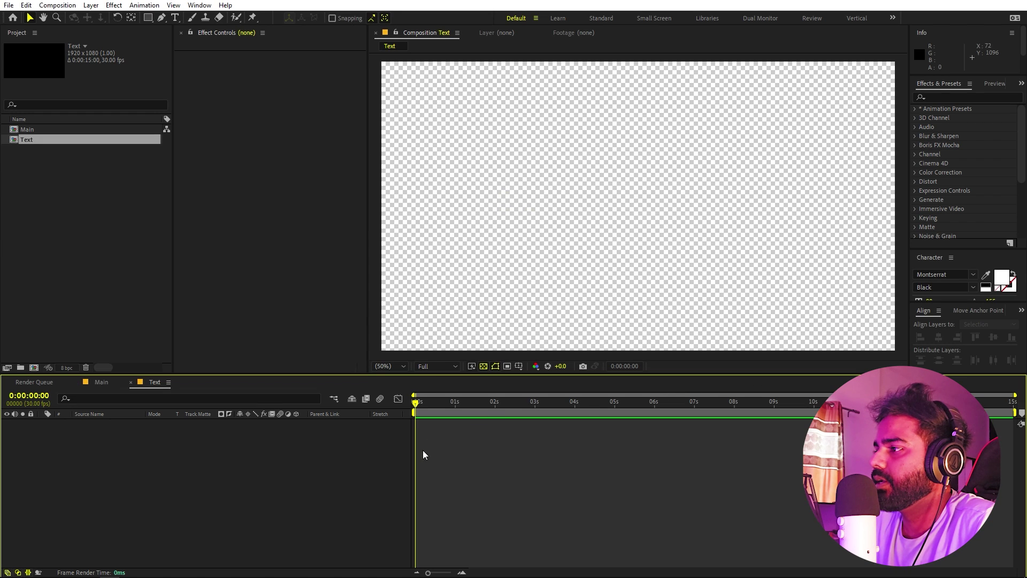
Type HELLO over a black background and centre it horizontally and vertically
left_click(483, 366)
left_click(175, 17)
left_click(556, 178)
type("HELLO")
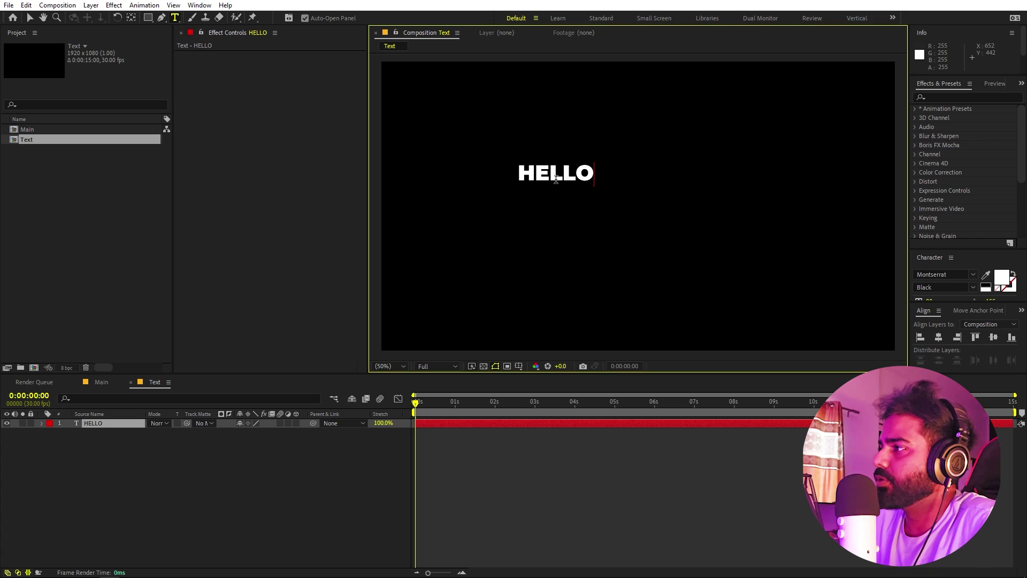
key("ctrl+a")
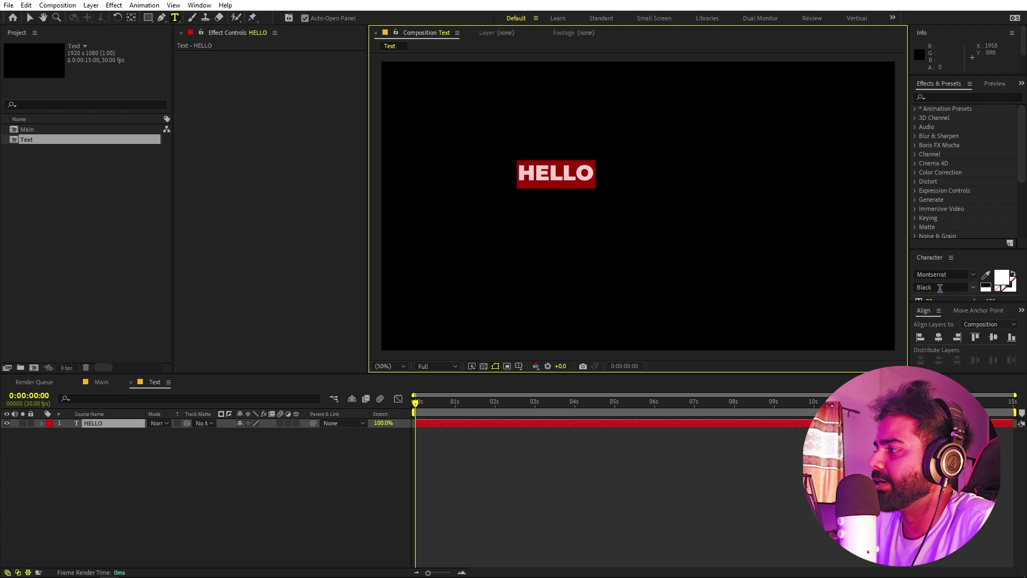
left_click(938, 337)
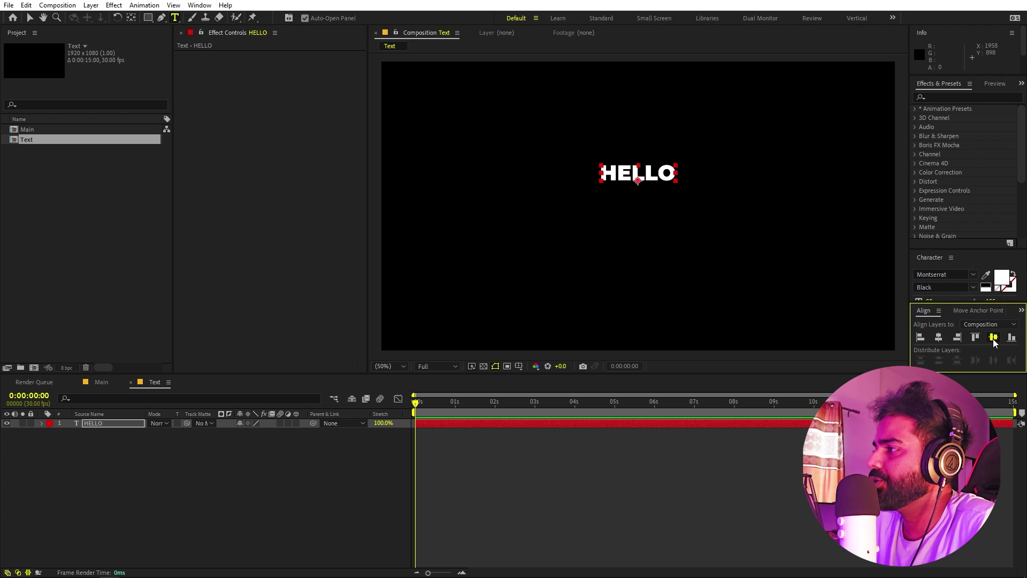
left_click(993, 337)
left_click(126, 485)
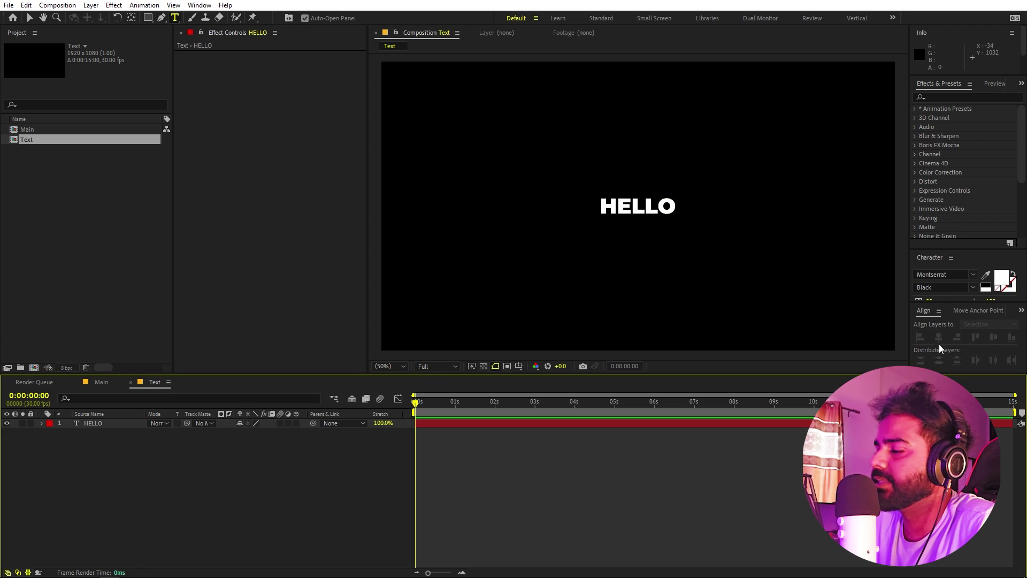
Scale the HELLO layer up to 586.7% and return to the Main composition
left_click(200, 5)
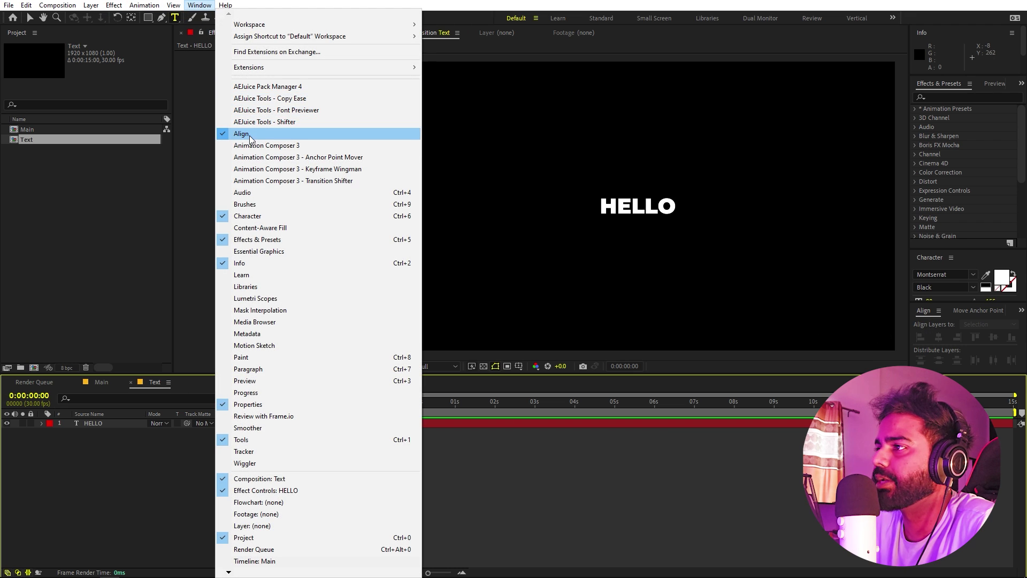
left_click(110, 369)
left_click(99, 428)
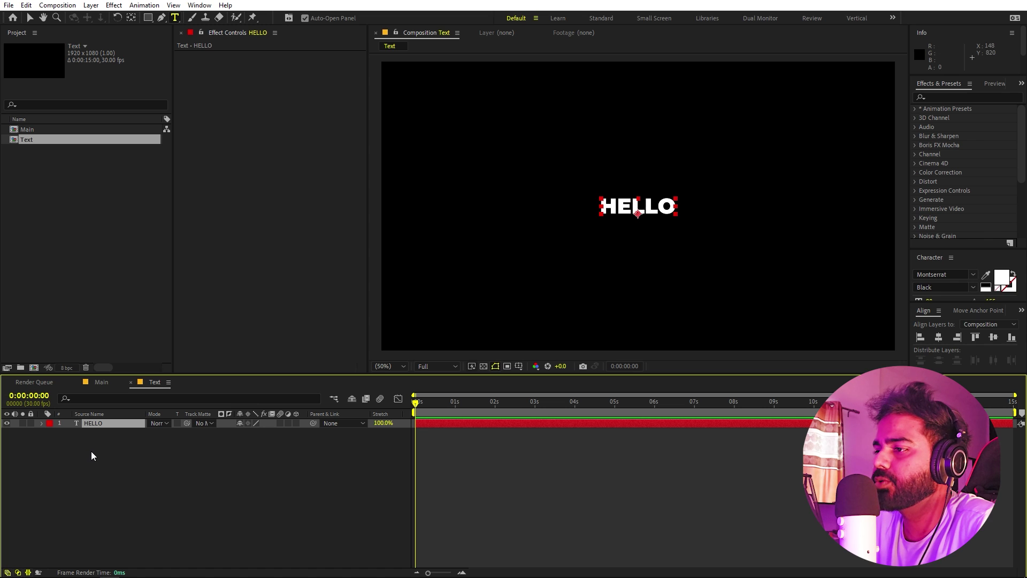
left_click(131, 18)
left_click(110, 449)
key("s")
left_click_drag(252, 432, 589, 438)
left_click(689, 480)
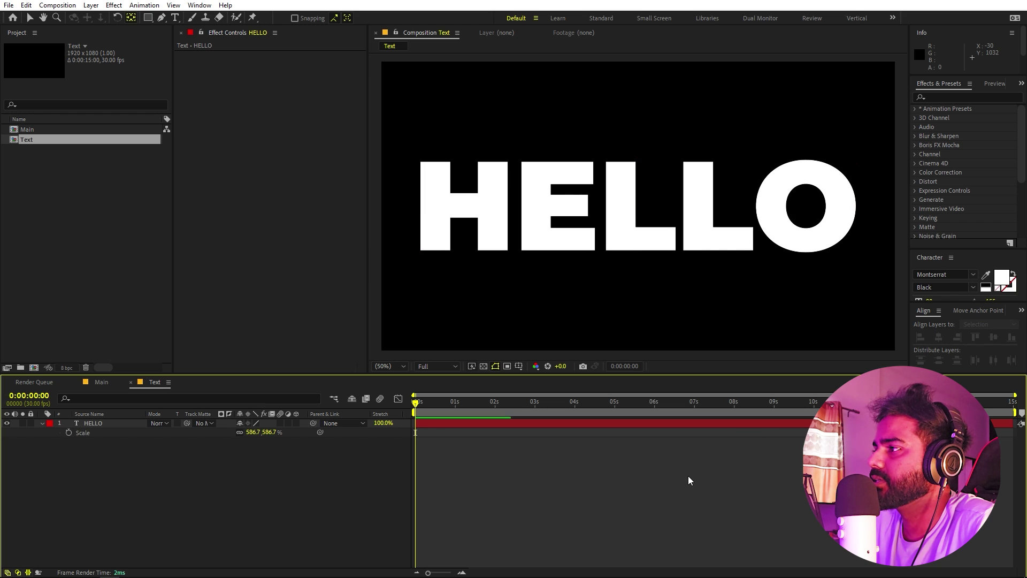
left_click(101, 382)
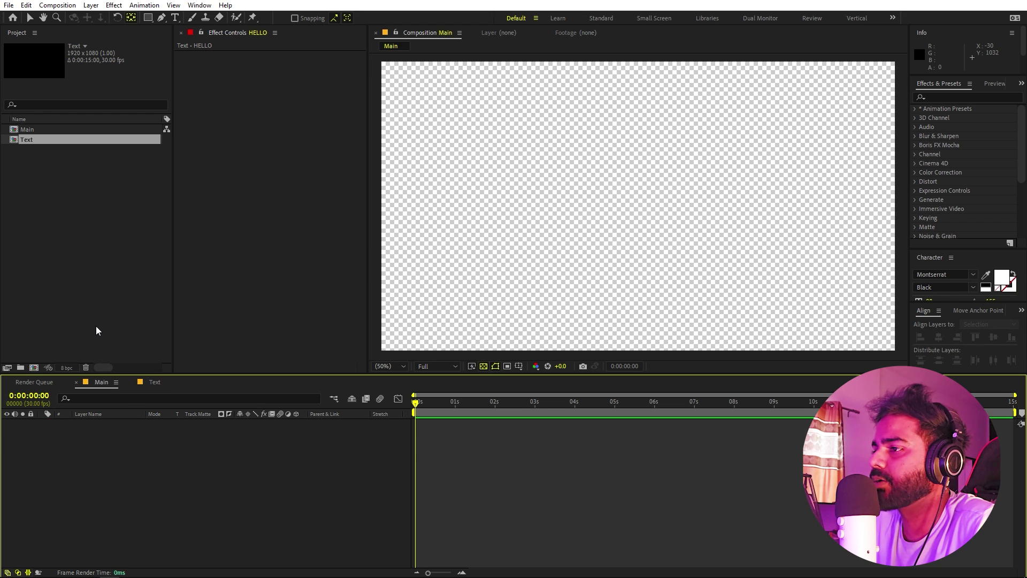
Add a new solid layer to Main and apply the 4-Color Gradient effect
left_click(96, 334)
left_click(482, 368)
right_click(122, 388)
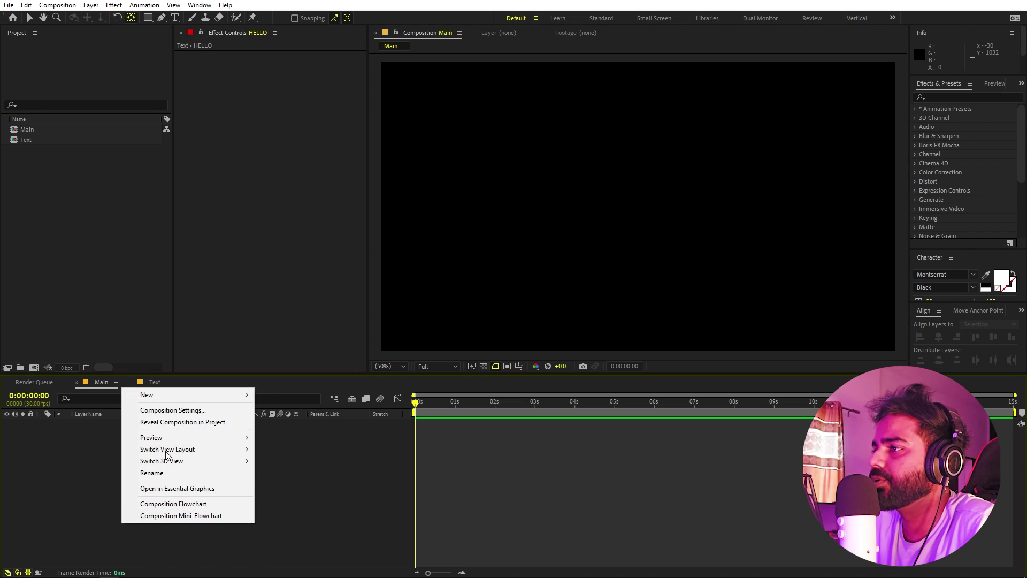
mouse_move(184, 397)
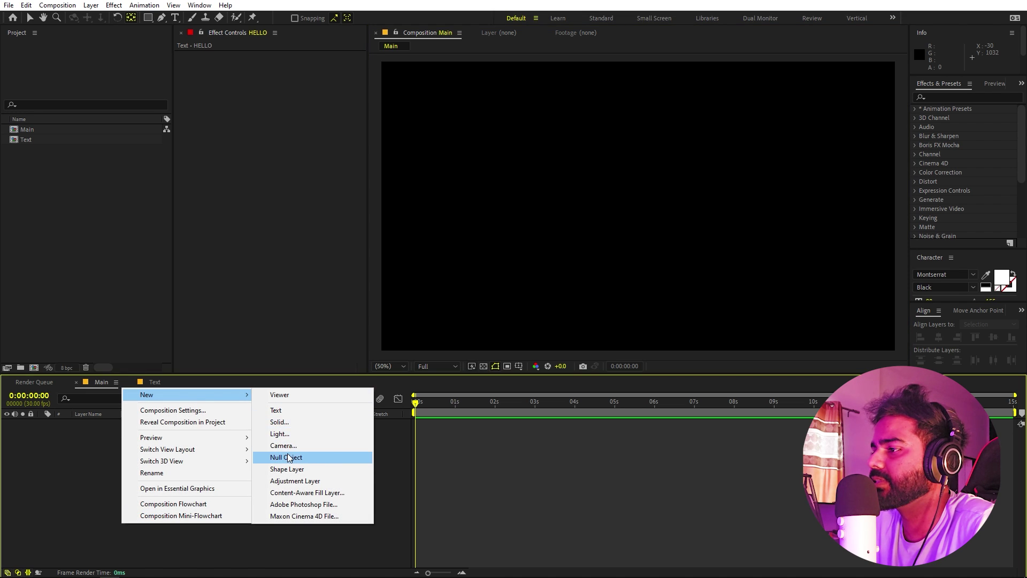
left_click(289, 422)
left_click(351, 315)
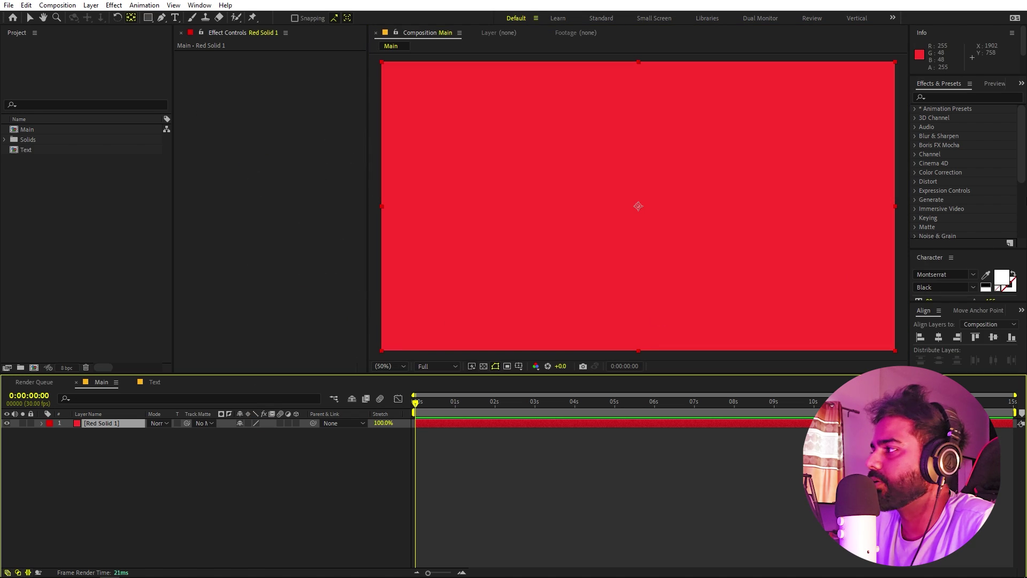
left_click(960, 98)
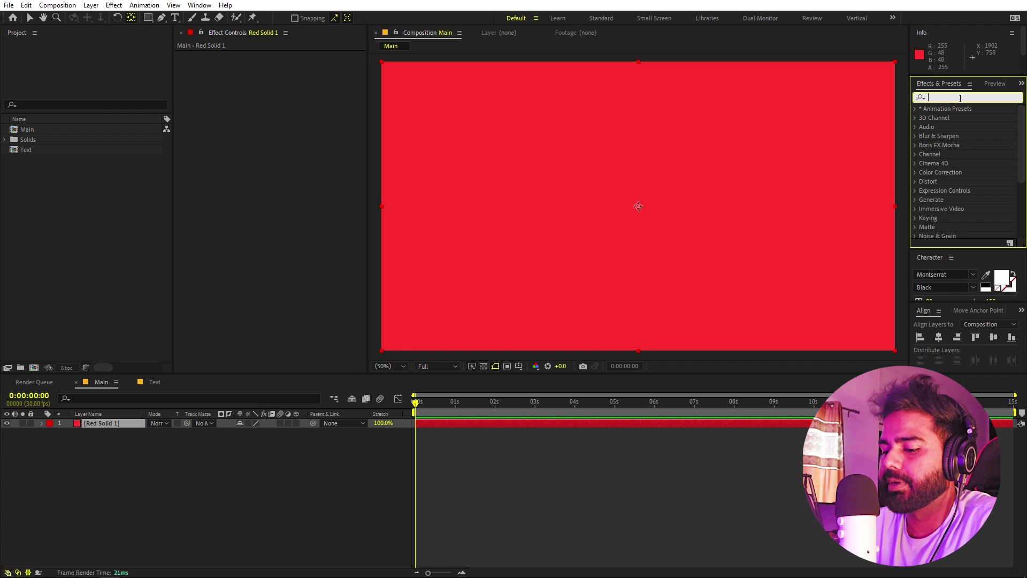
type("color ")
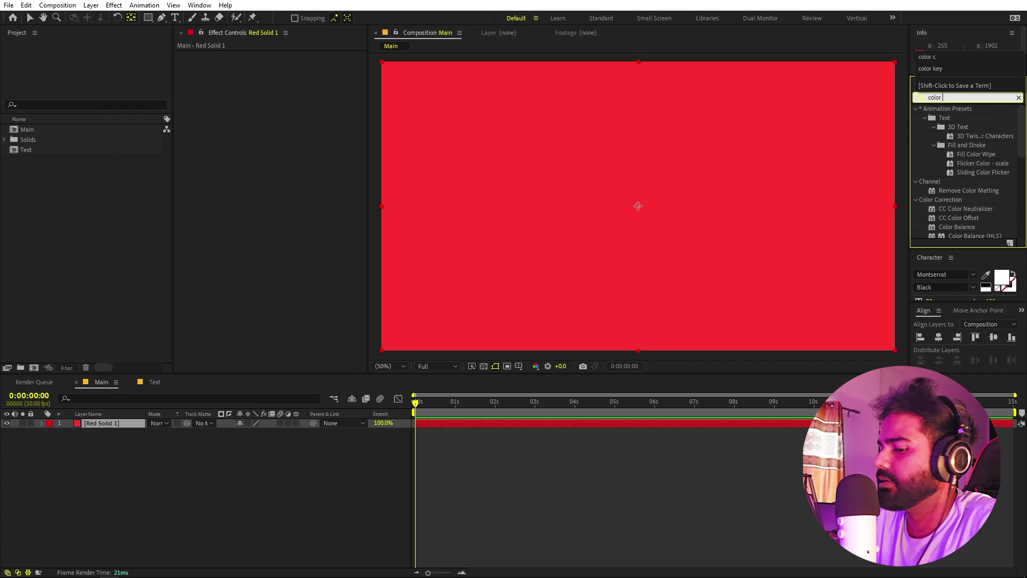
type("g")
left_click_drag(979, 123, 129, 422)
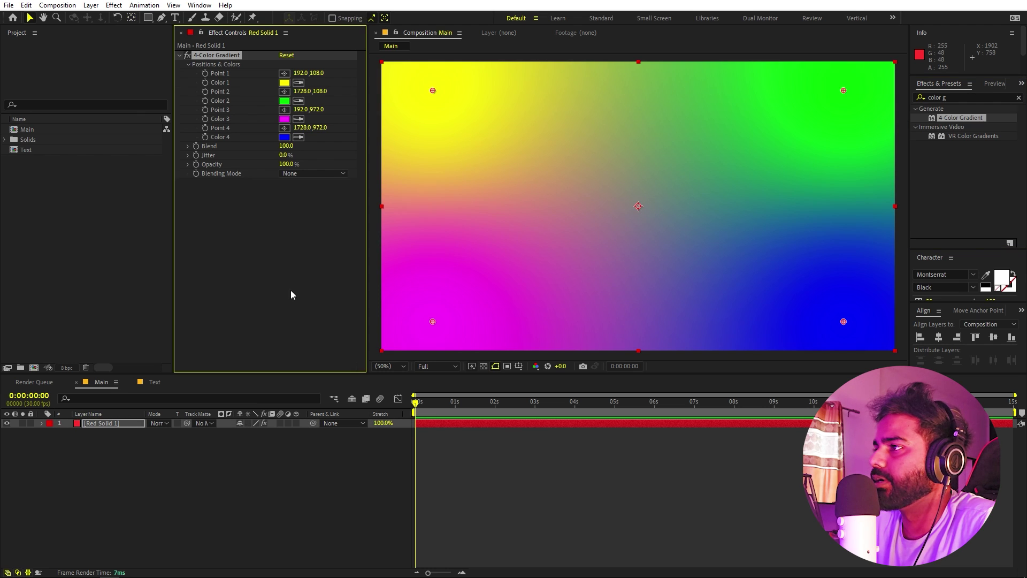
Set the gradient colours to orange-yellow, yellow and orange
left_click(284, 83)
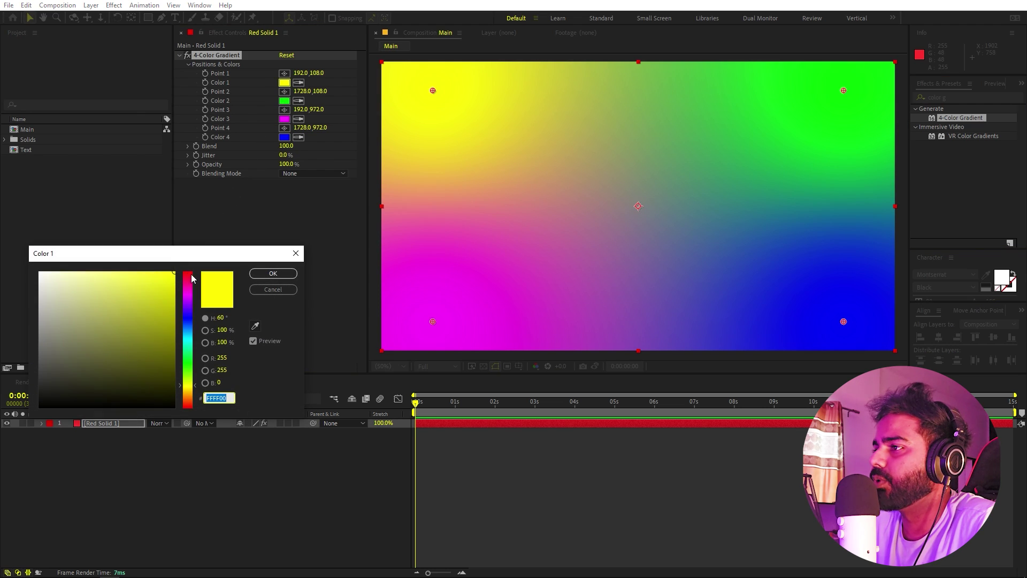
left_click_drag(192, 387, 193, 392)
left_click(272, 273)
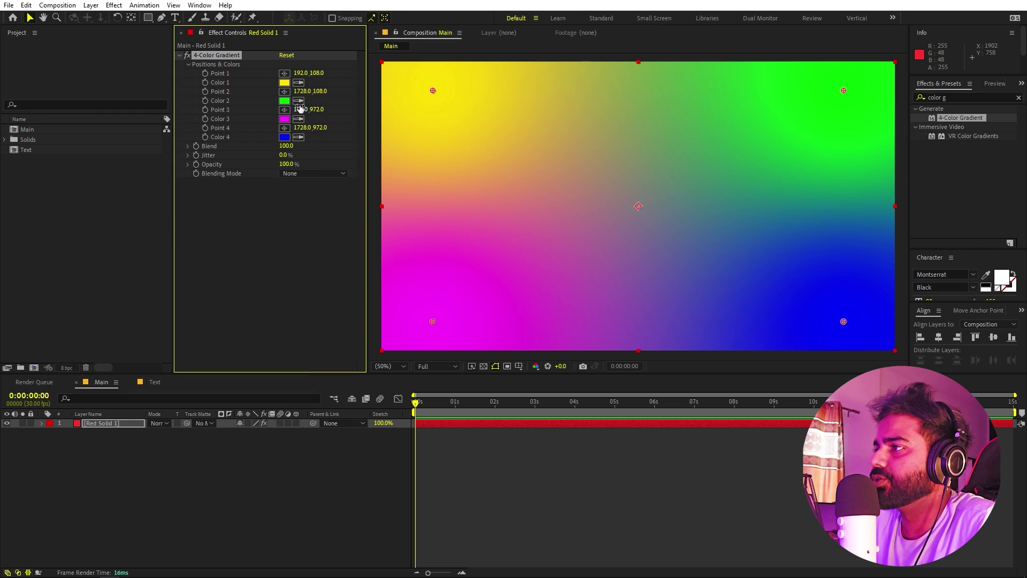
left_click(298, 100)
left_click(284, 82)
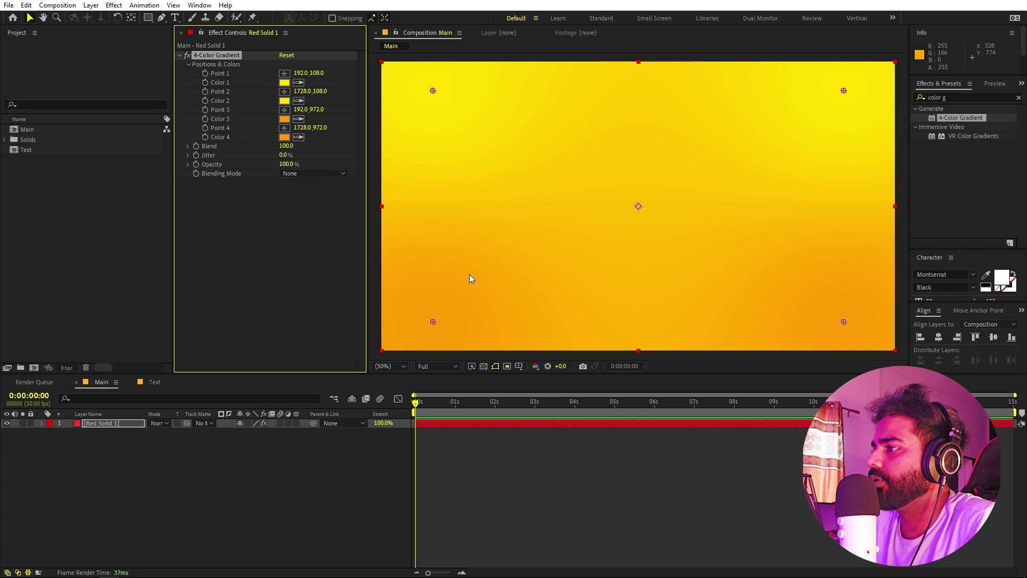
Drag the gradient points beyond the frame corners for a soft full-frame blend
left_click_drag(433, 322, 398, 393)
key("comma")
key("comma")
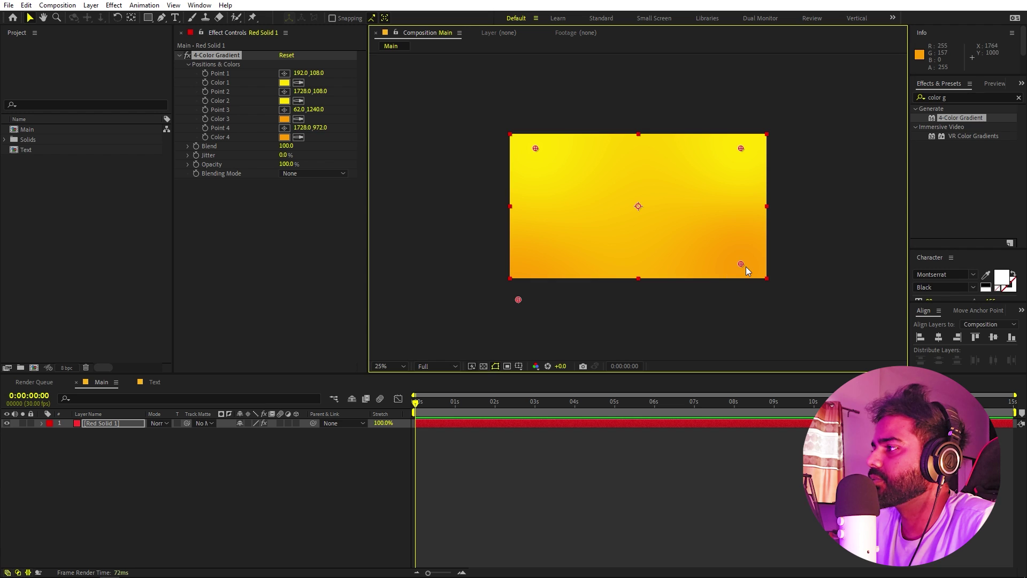
left_click_drag(743, 262, 820, 85)
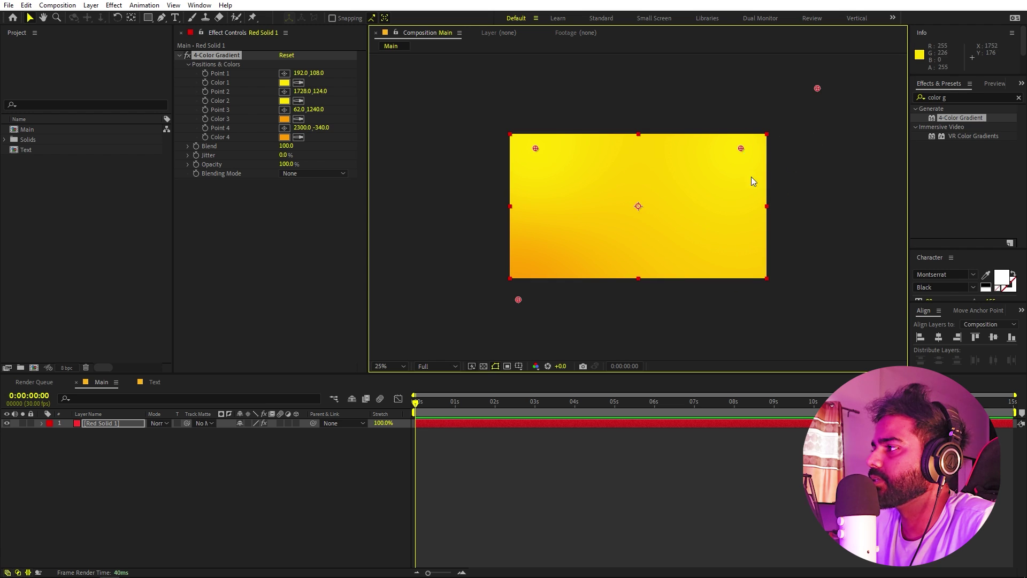
left_click_drag(741, 148, 799, 331)
left_click_drag(816, 89, 886, 63)
left_click_drag(515, 306, 464, 362)
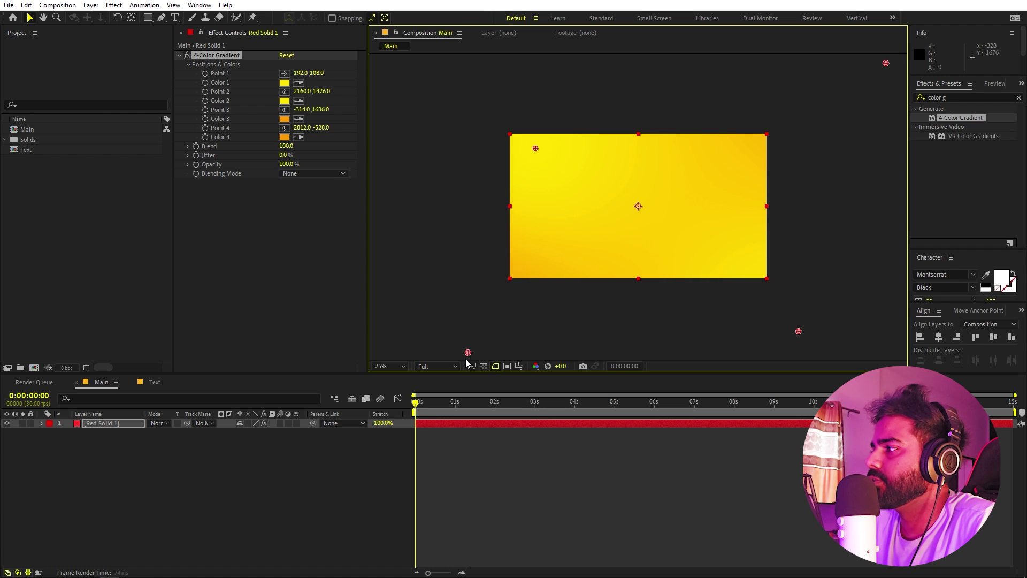
left_click(464, 361)
key("period")
key("period")
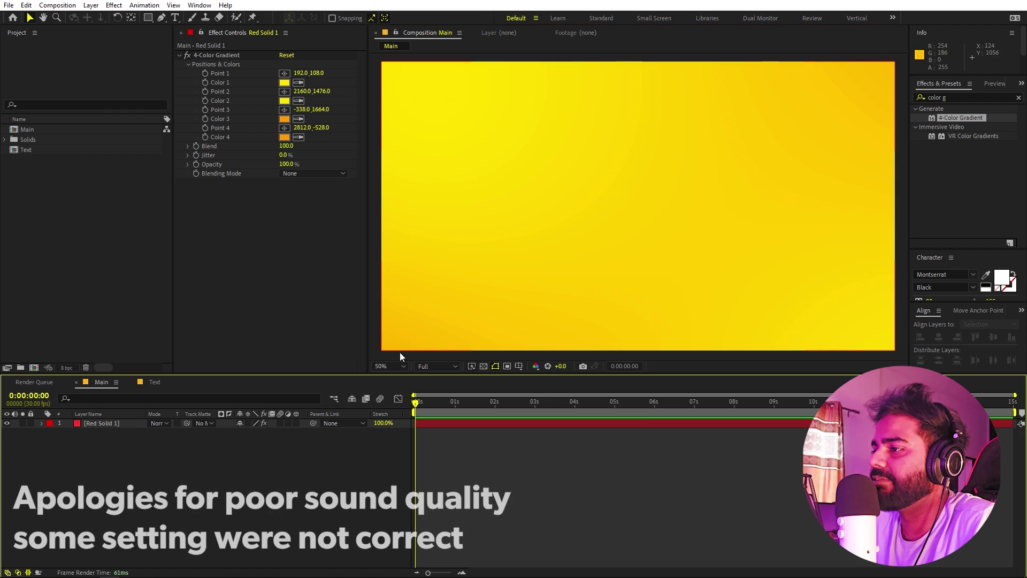
left_click(54, 205)
left_click(25, 149)
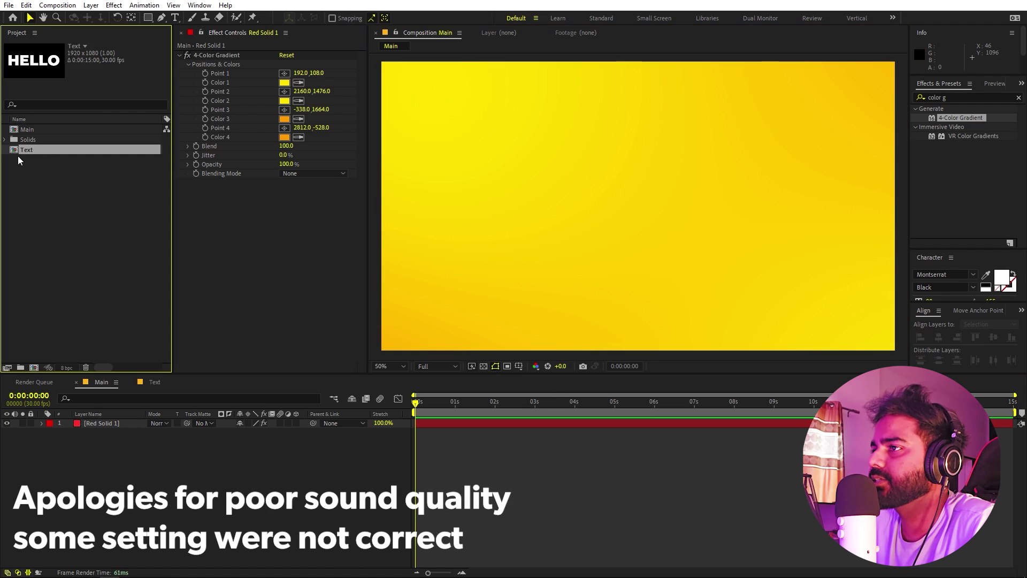
Place the Text composition as a layer in Main above the gradient
left_click_drag(39, 149, 105, 420)
left_click(108, 461)
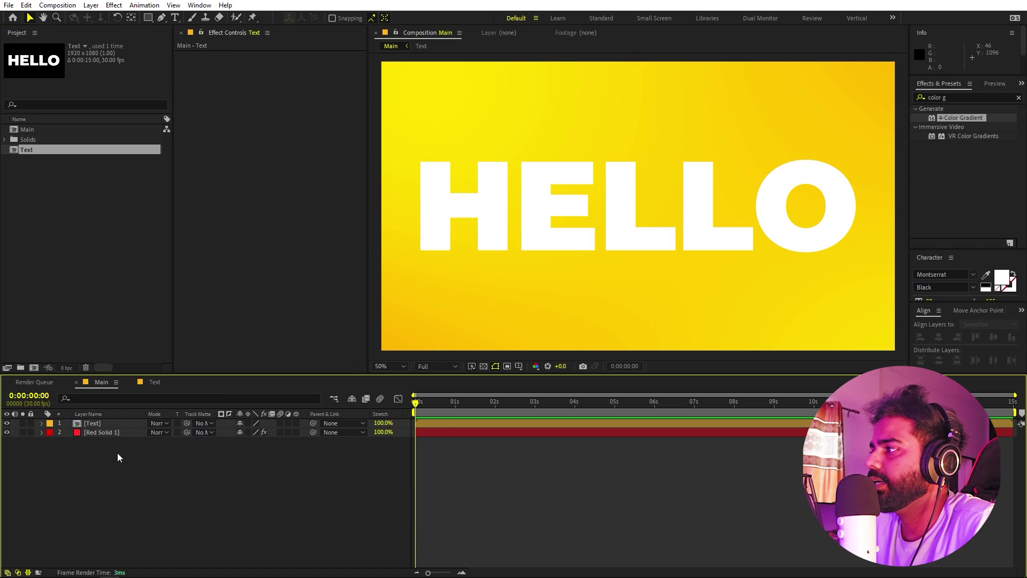
left_click(97, 422)
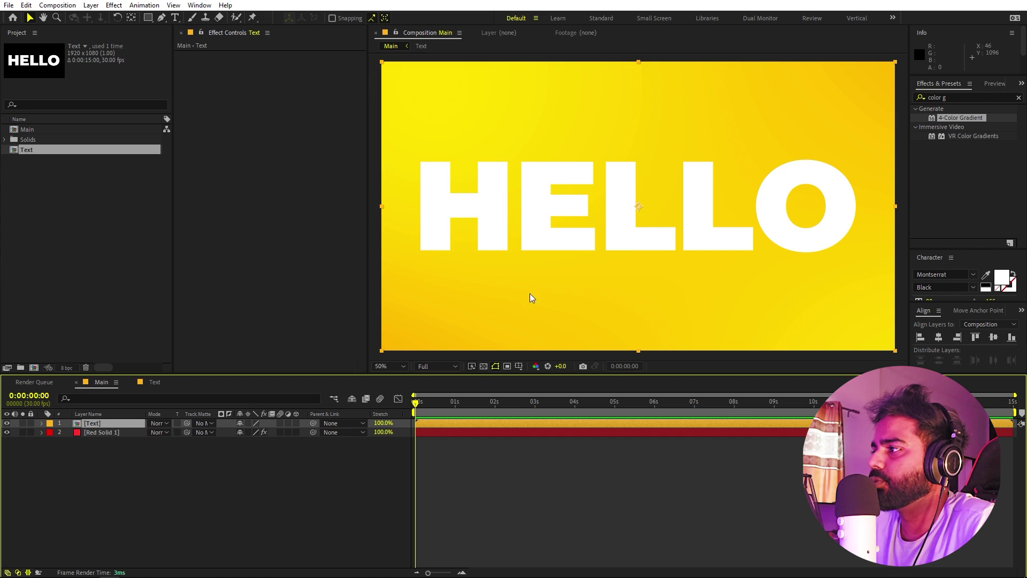
Add a black (000000) Stroke layer style of size 5 to the Text layer
right_click(89, 428)
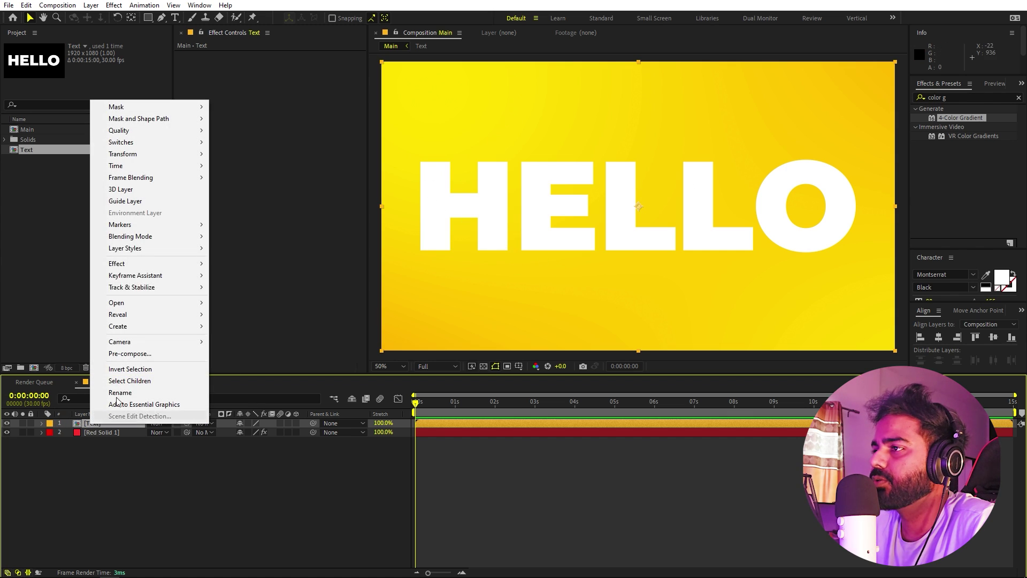
mouse_move(167, 249)
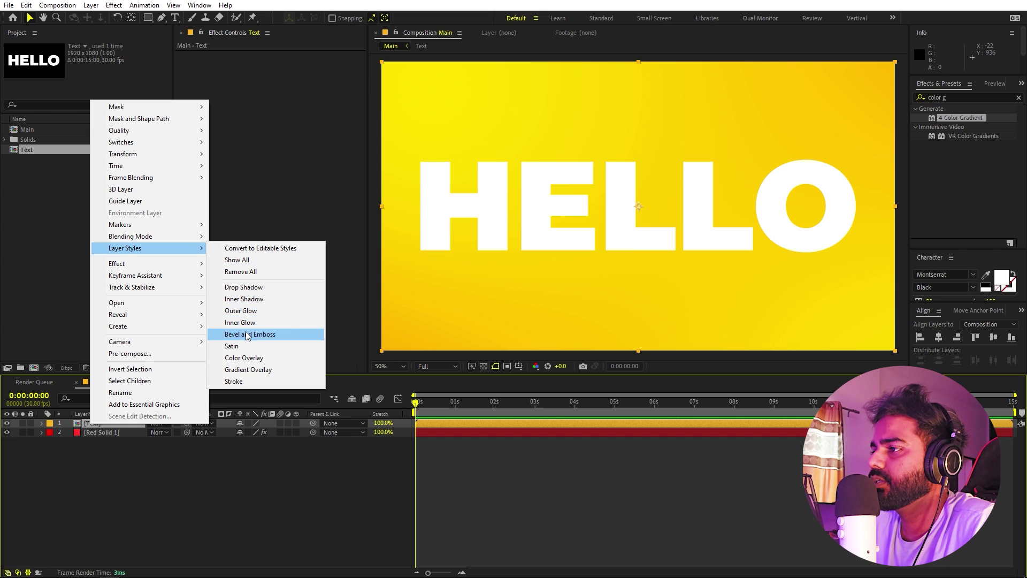
left_click(247, 381)
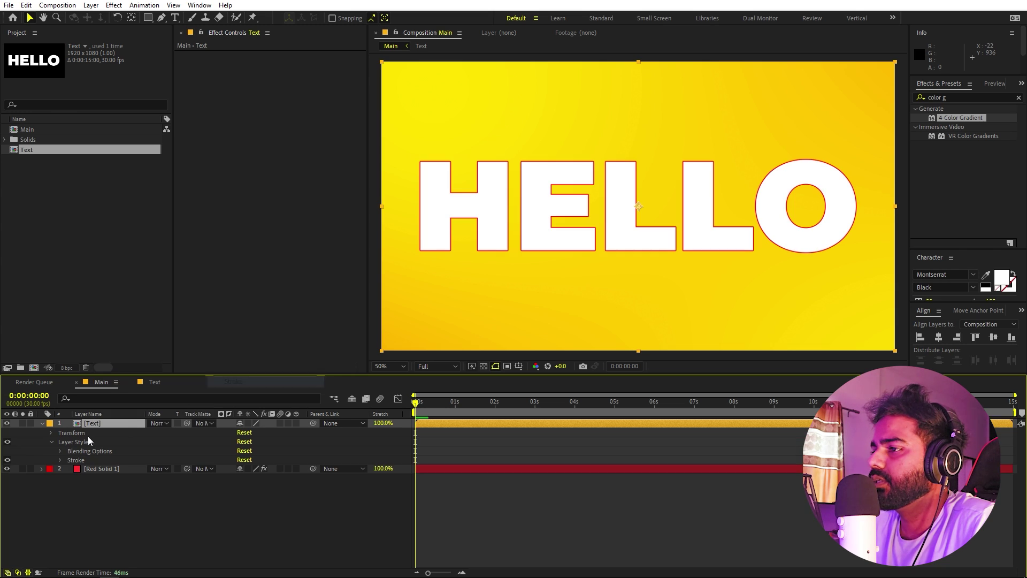
left_click(59, 460)
left_click(242, 477)
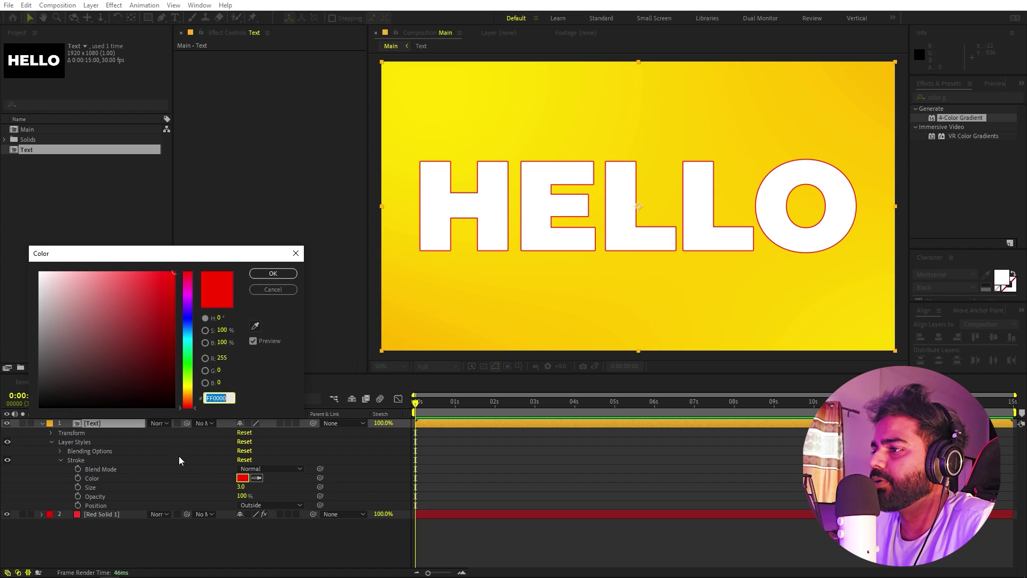
type("000000")
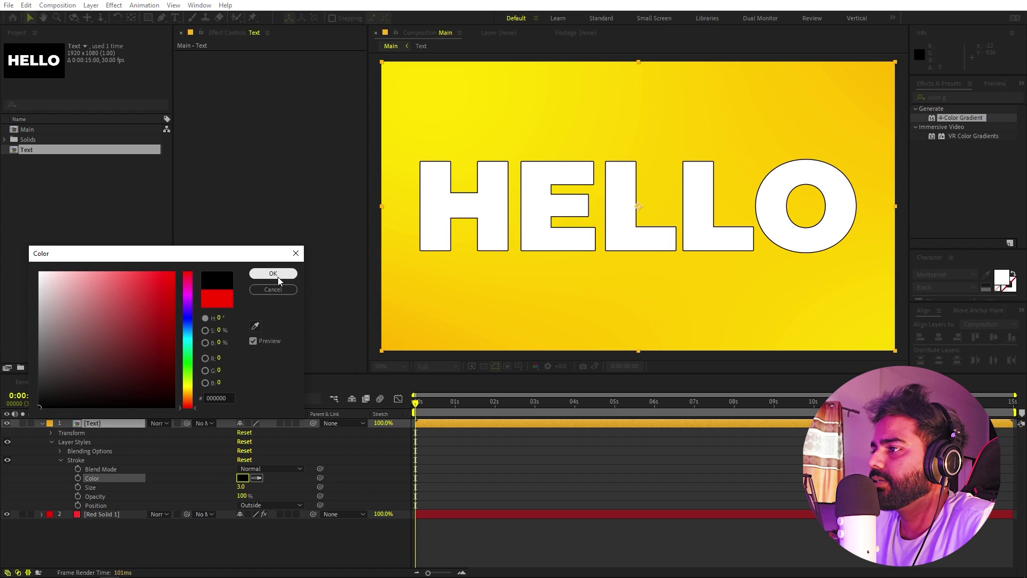
left_click(273, 273)
left_click_drag(240, 486, 246, 485)
left_click(243, 485)
type("5")
key("Return")
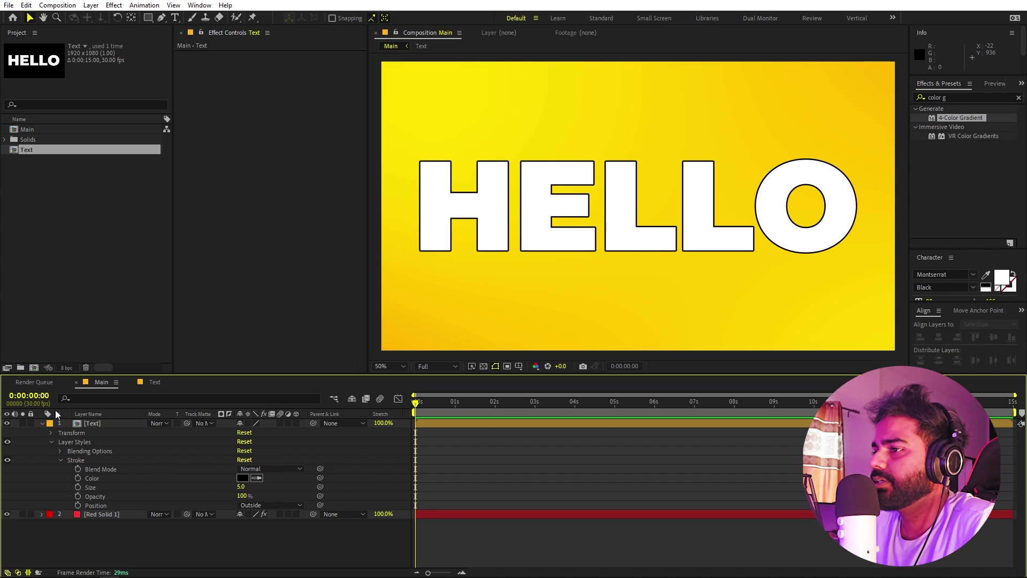
Collapse the Text layer's properties and duplicate the layer
left_click(42, 423)
left_click(95, 423)
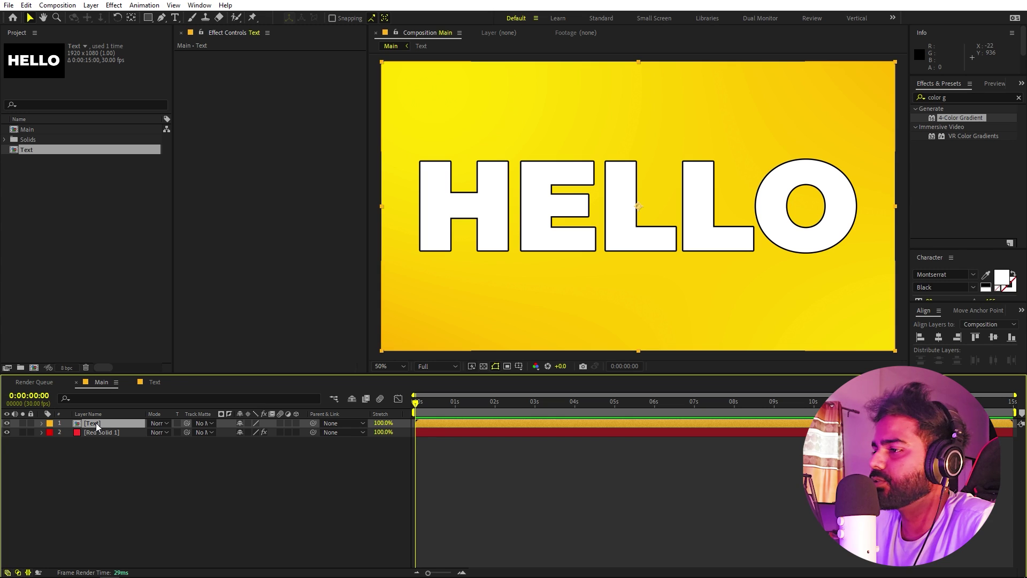
key("ctrl+d")
Apply a black Fill effect to the lower Text copy
left_click(97, 432)
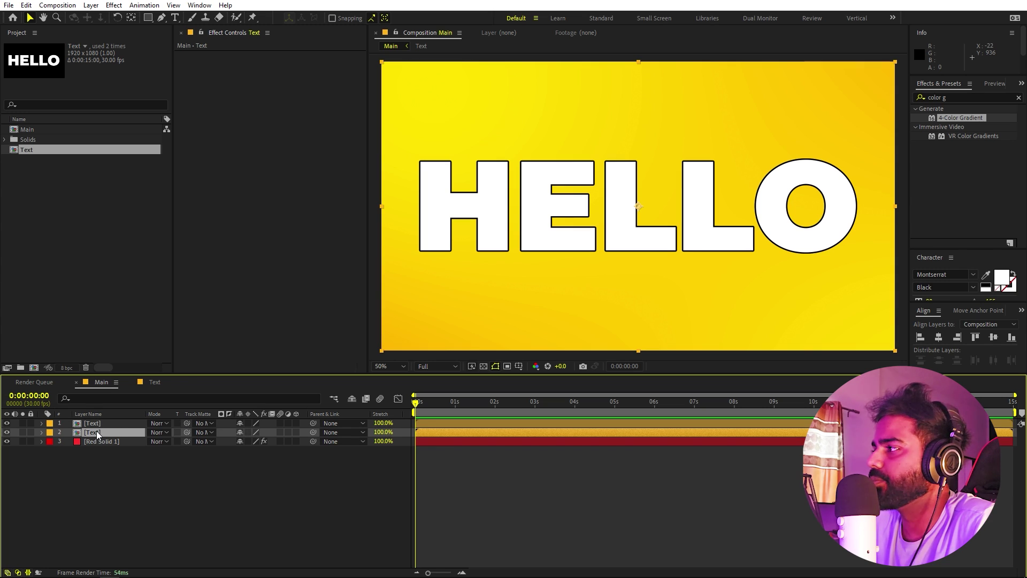
left_click(961, 98)
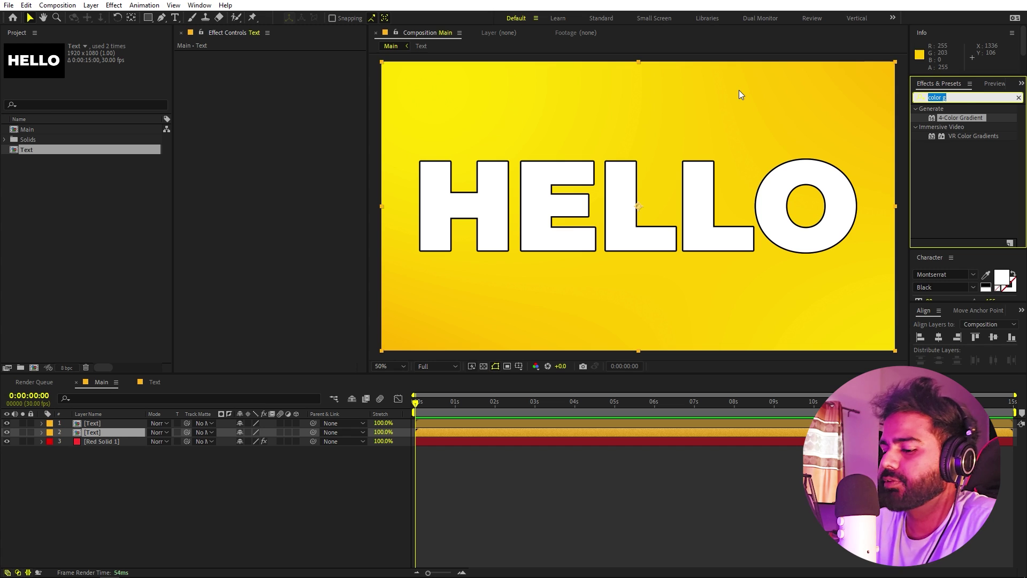
type("fill")
left_click_drag(953, 164, 123, 435)
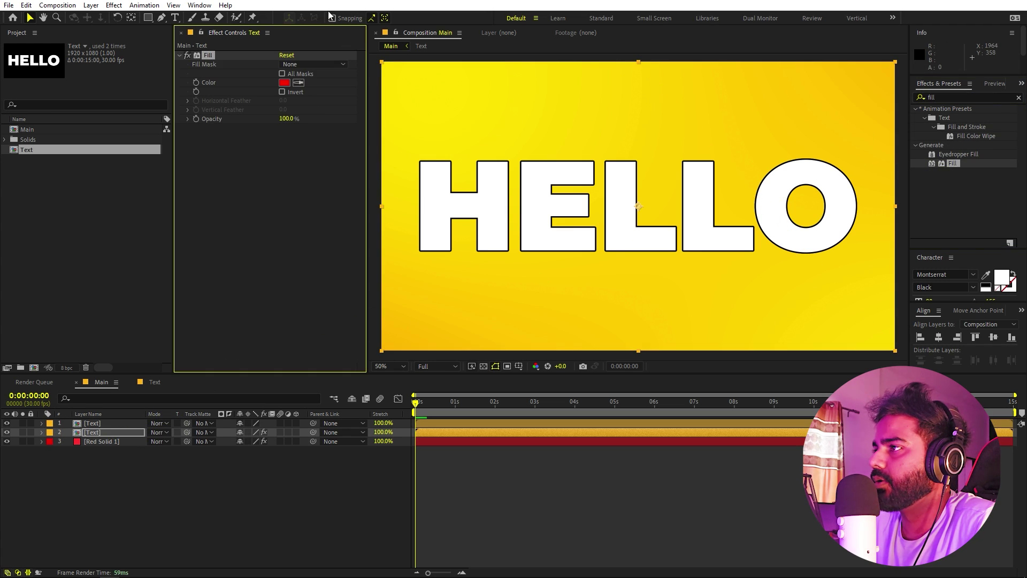
left_click(284, 82)
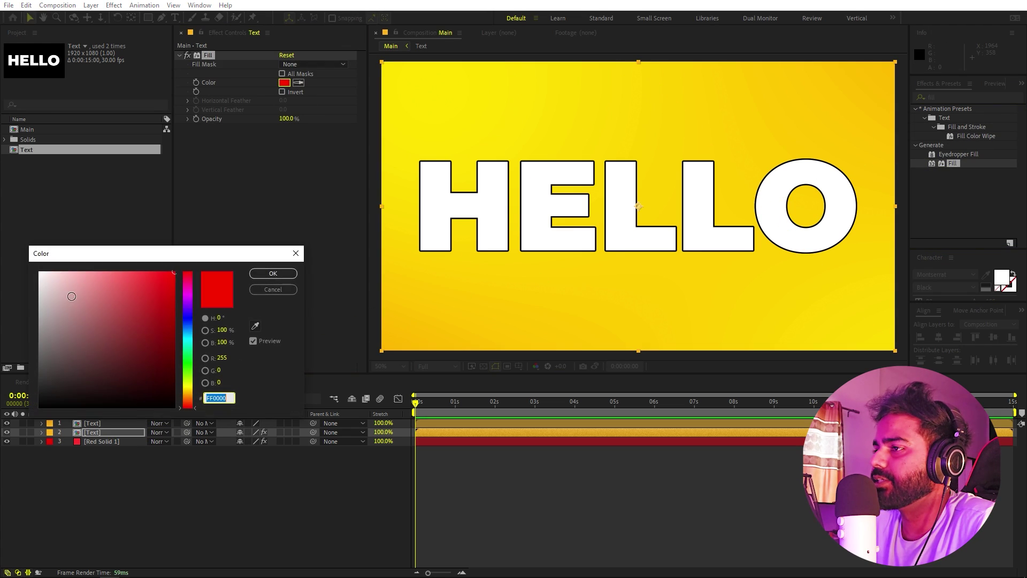
left_click(289, 275)
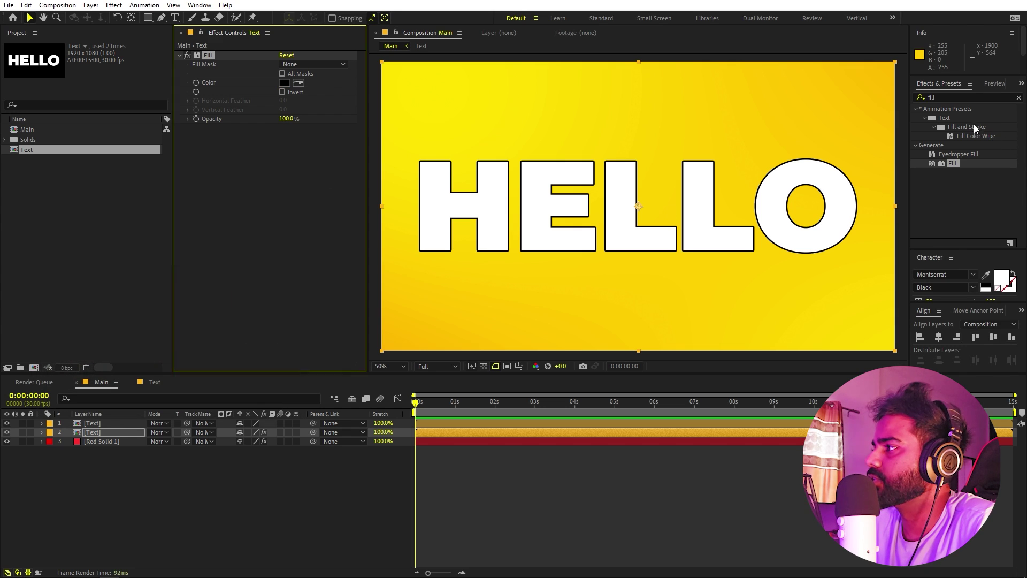
Apply the CC Radial Blur effect to the black Text copy
left_click(951, 97)
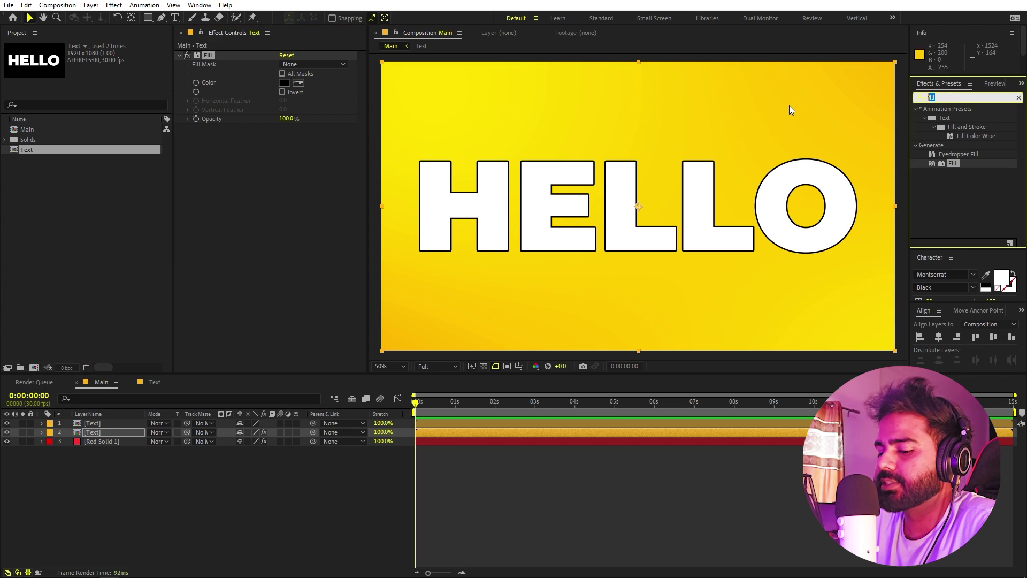
type("radia")
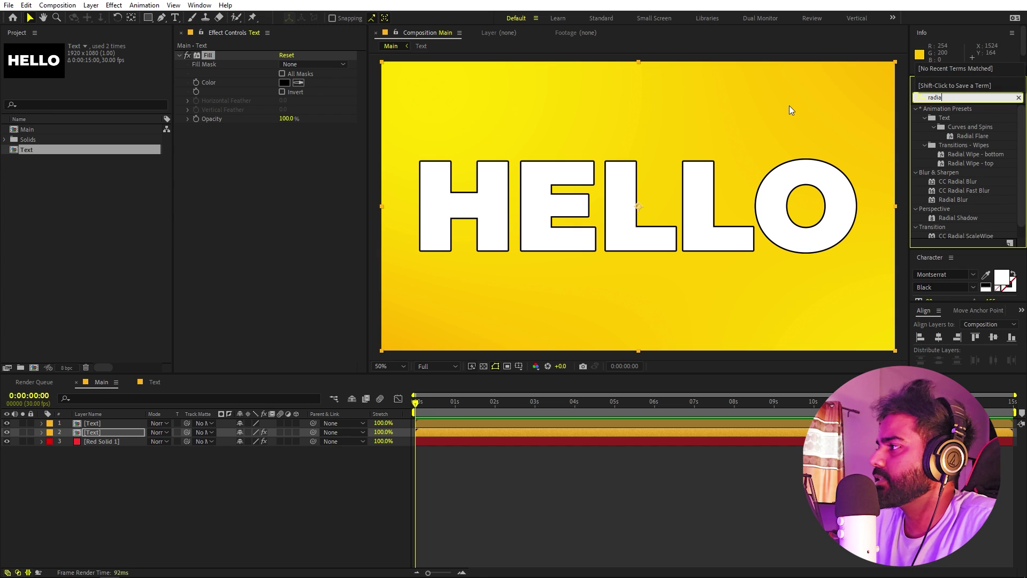
type("l")
left_click_drag(957, 181, 288, 195)
Set CC Radial Blur to Fading Zoom, Amount -45 and Center 960, 1001
left_click(301, 137)
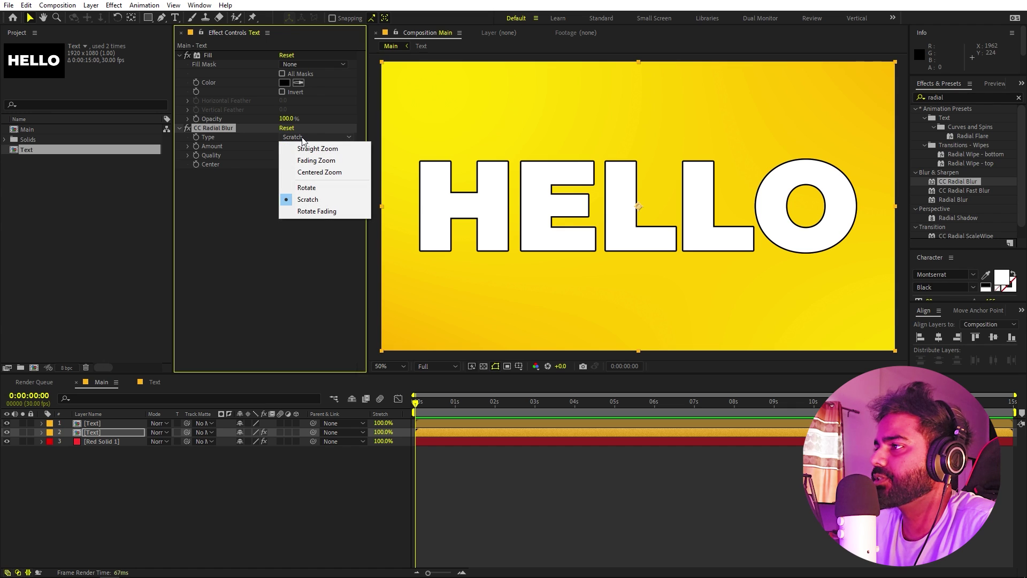
left_click(313, 160)
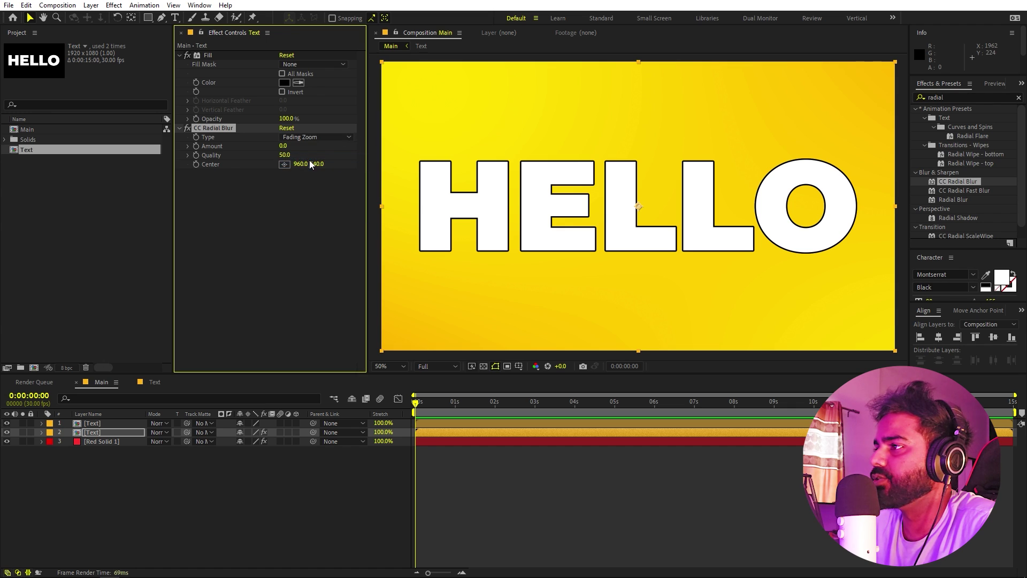
left_click(282, 146)
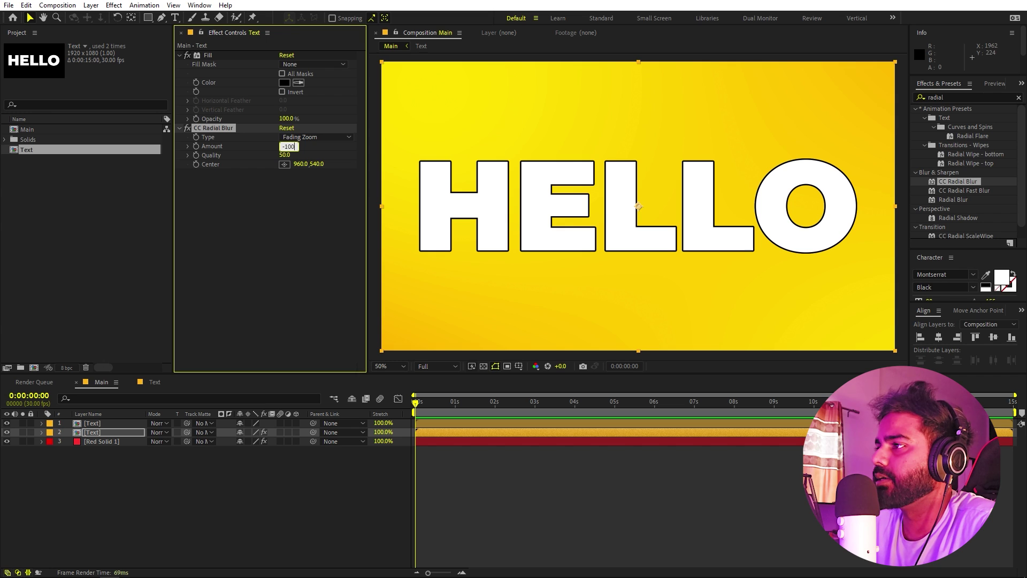
key("Return")
mouse_move(289, 148)
left_mouse_down()
mouse_move(321, 150)
mouse_move(298, 154)
left_mouse_up()
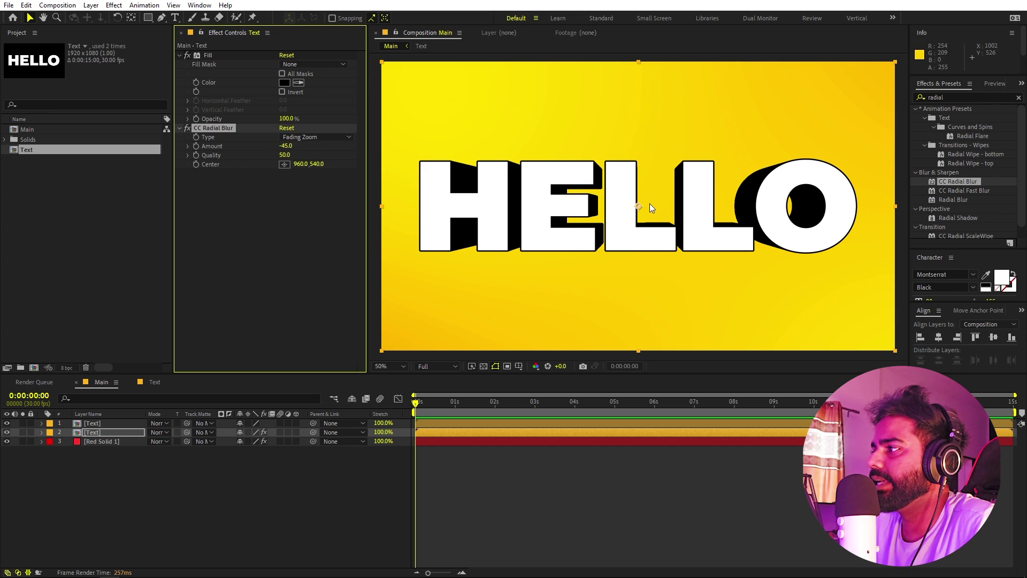
left_click_drag(317, 164, 512, 223)
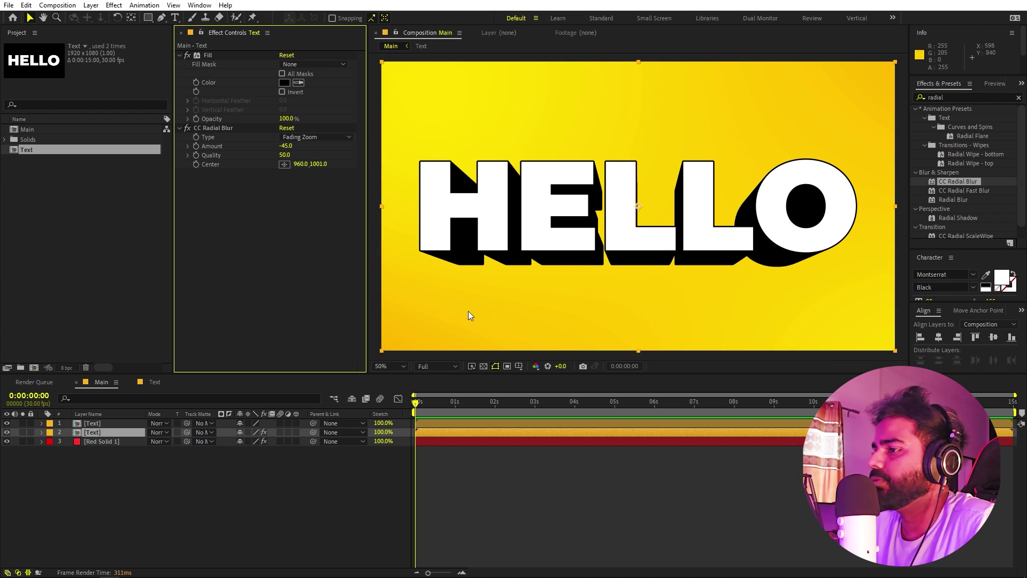
Apply a Fill effect to the front Text layer with FF9600 orange
left_click(104, 424)
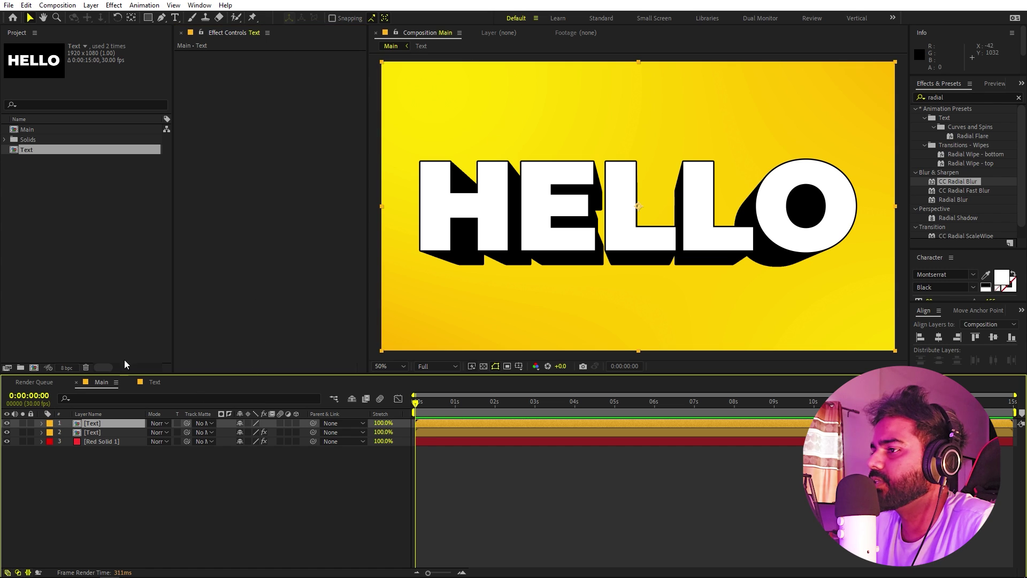
left_click(969, 97)
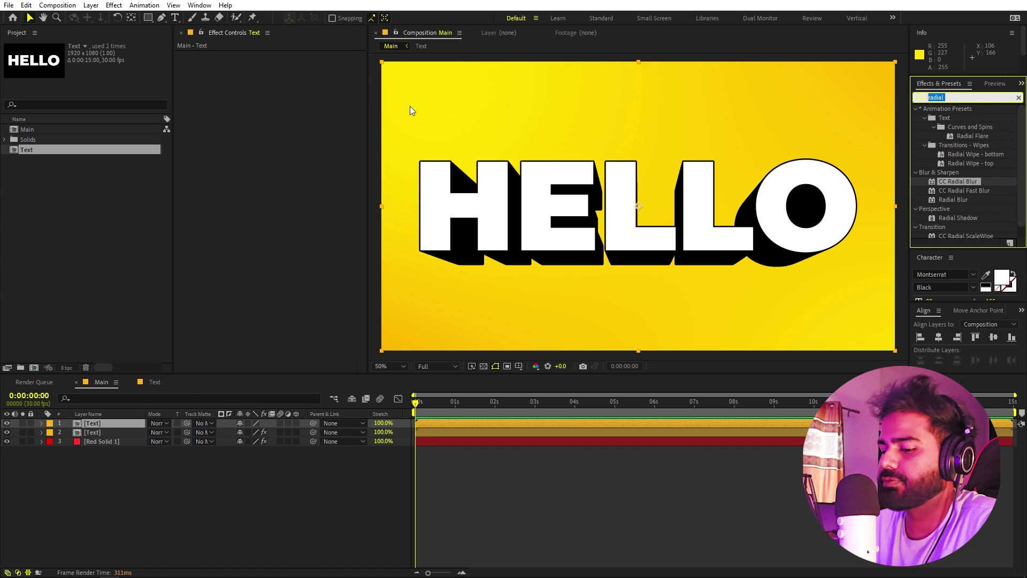
type("fill")
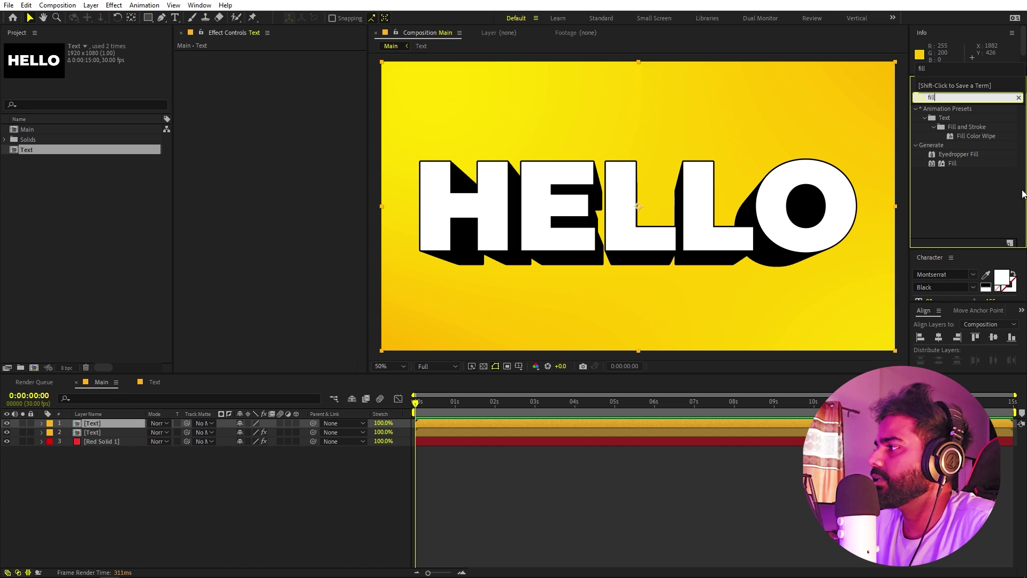
left_click_drag(959, 168, 96, 423)
left_click(284, 82)
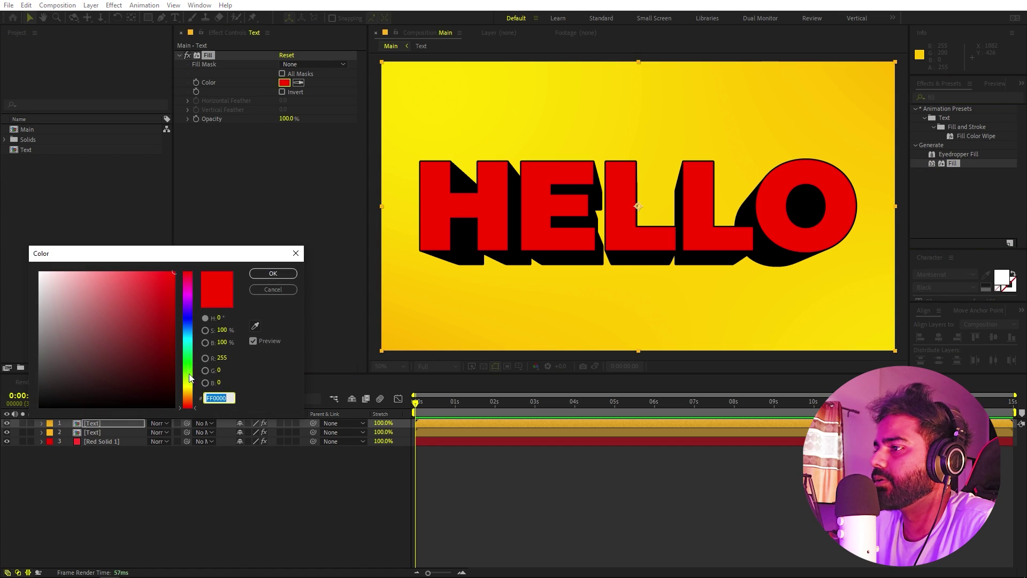
left_click(191, 392)
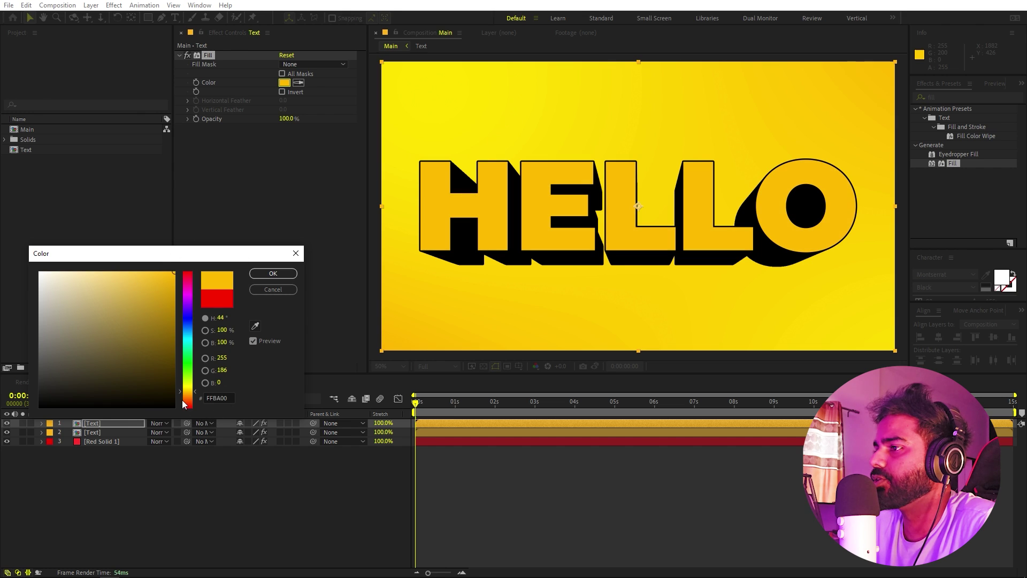
left_click_drag(194, 395, 195, 398)
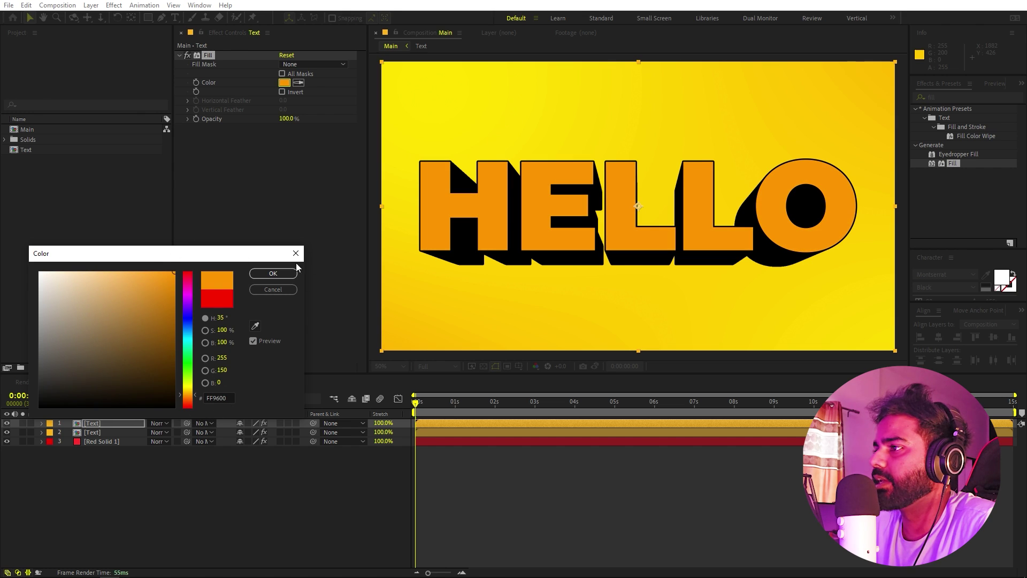
left_click(268, 274)
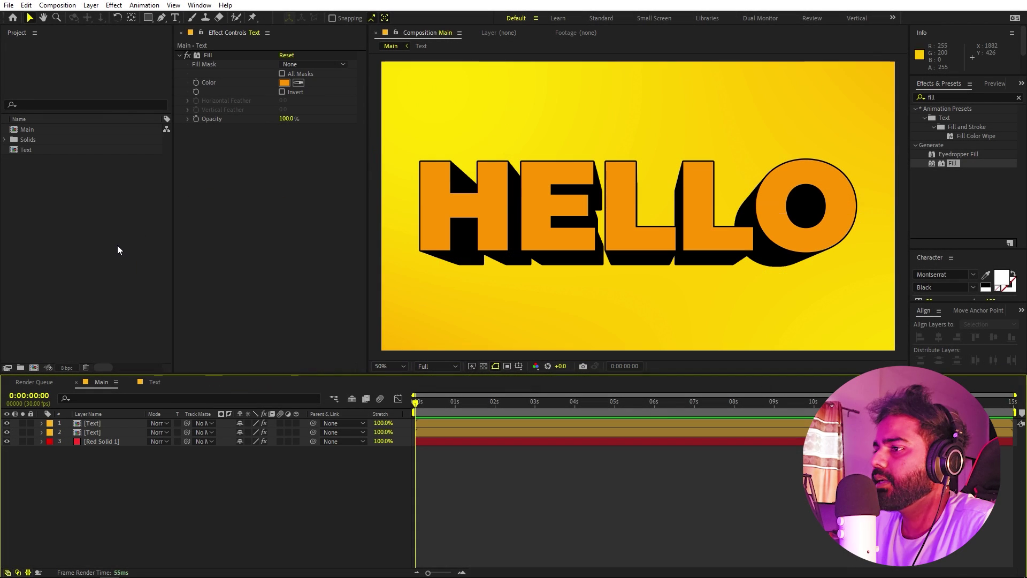
left_click(117, 247)
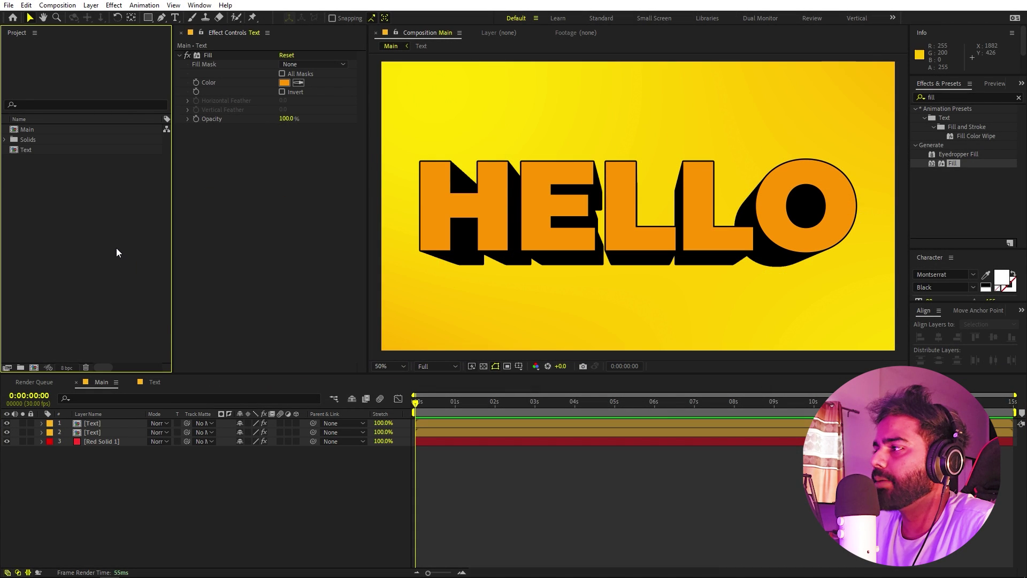
Open the Text composition and enable Per-character 3D on the HELLO layer
double_click(96, 423)
left_click(76, 423)
key("s")
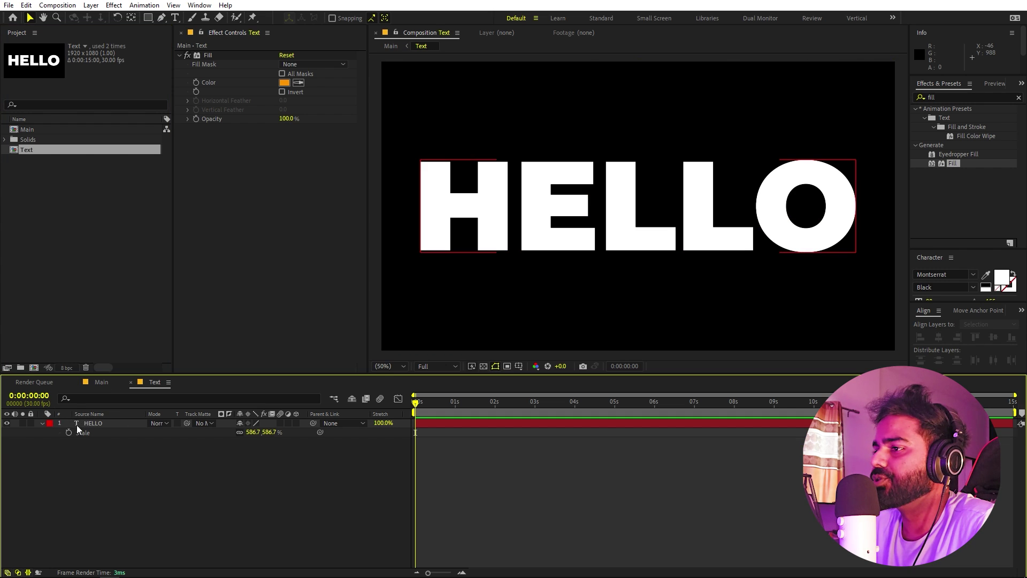
left_click(76, 425)
left_click(43, 423)
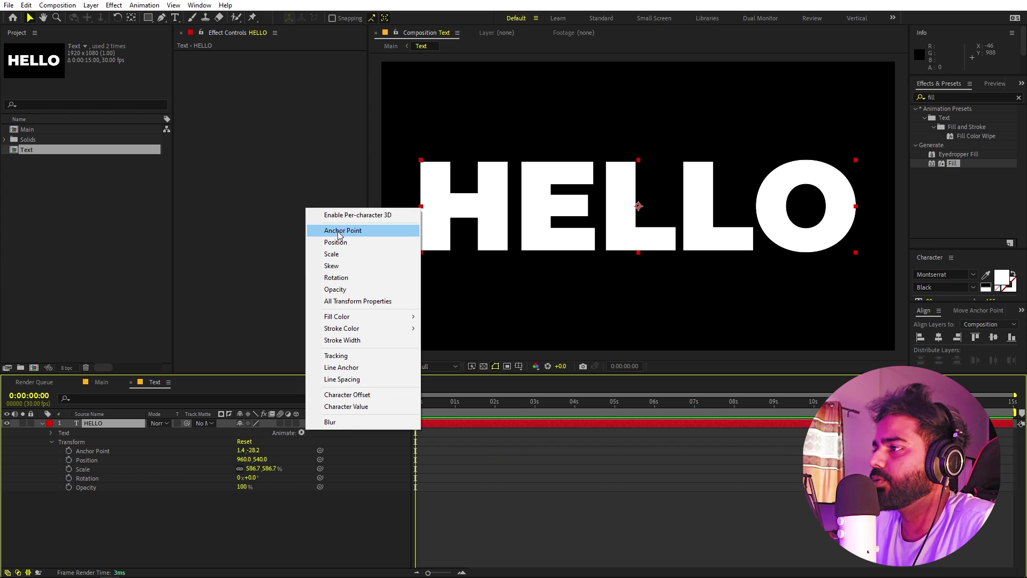
left_click(349, 216)
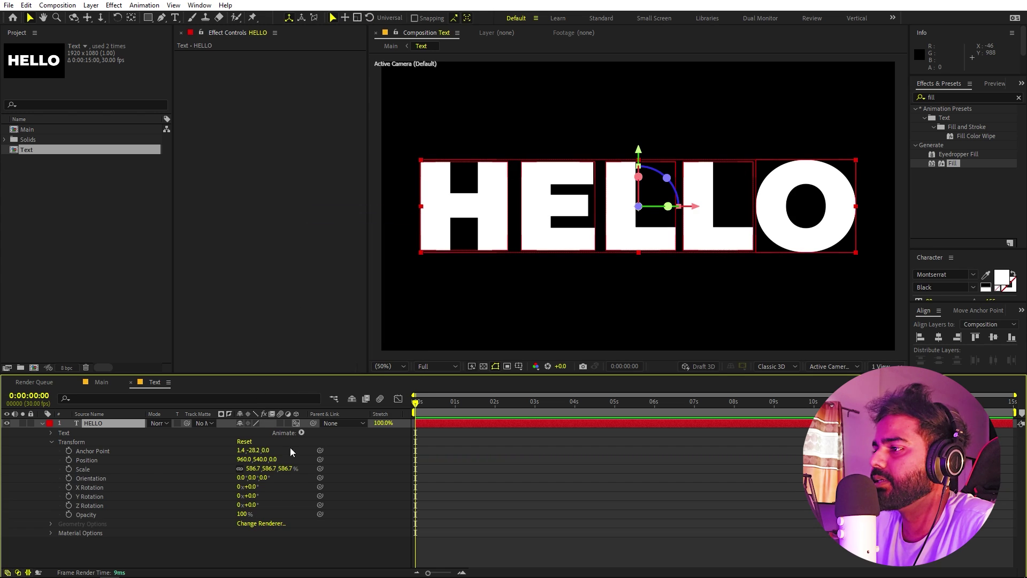
Add a text animator with Position Z 1220 and Scale 0%
left_click(50, 442)
left_click(50, 432)
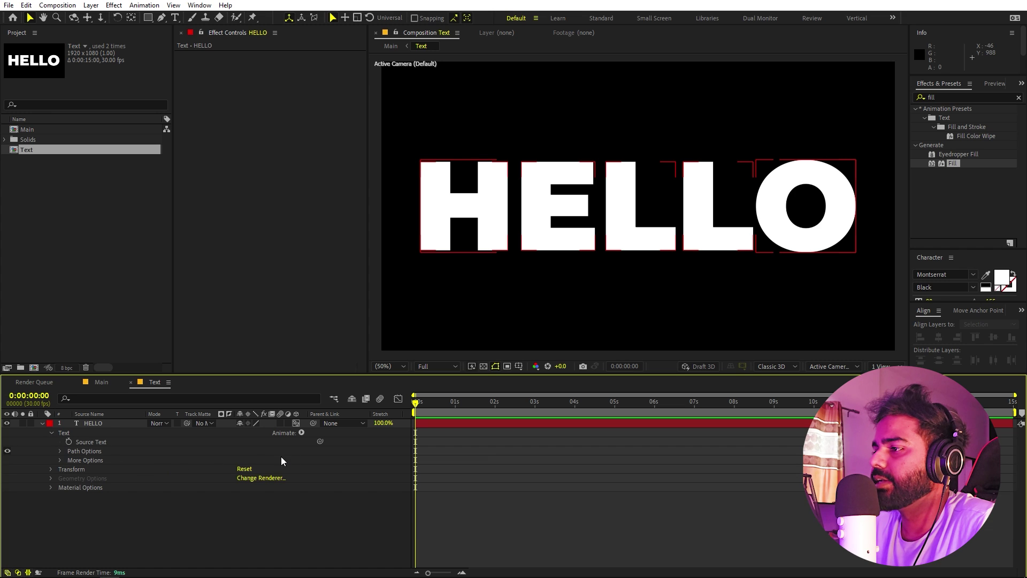
left_click(301, 432)
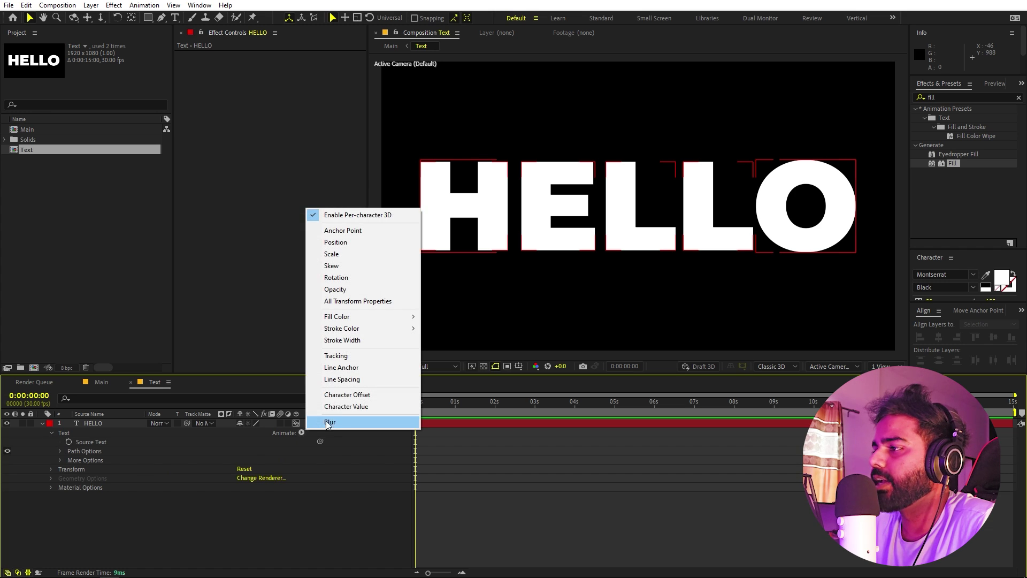
left_click(335, 242)
left_click(301, 469)
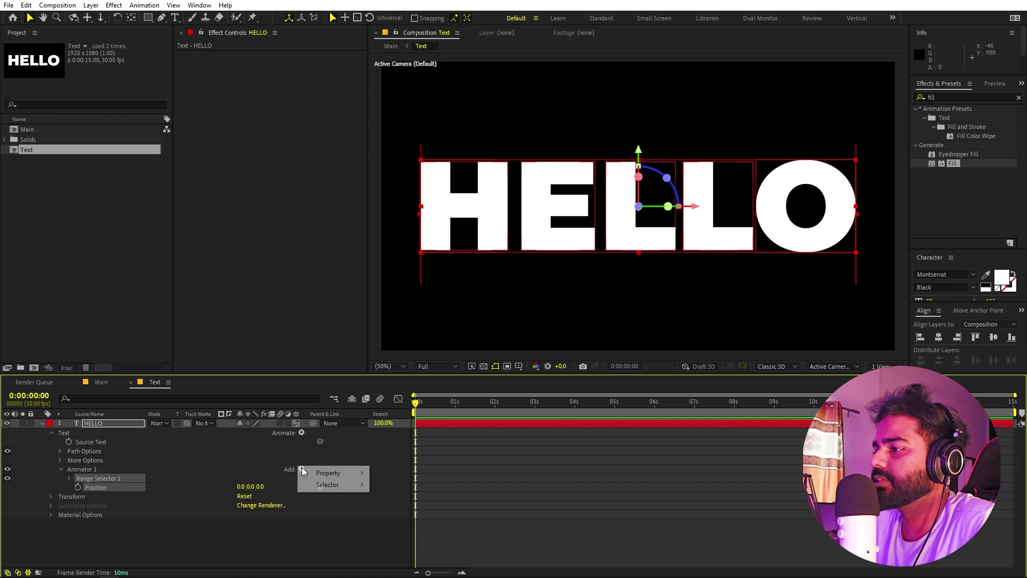
mouse_move(332, 473)
left_click(393, 305)
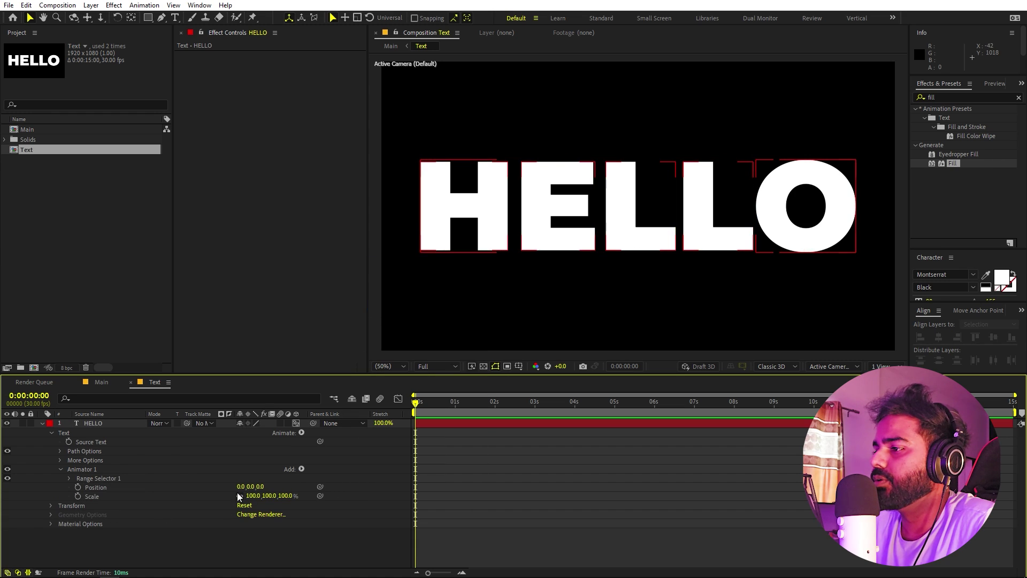
left_click_drag(260, 486, 669, 467)
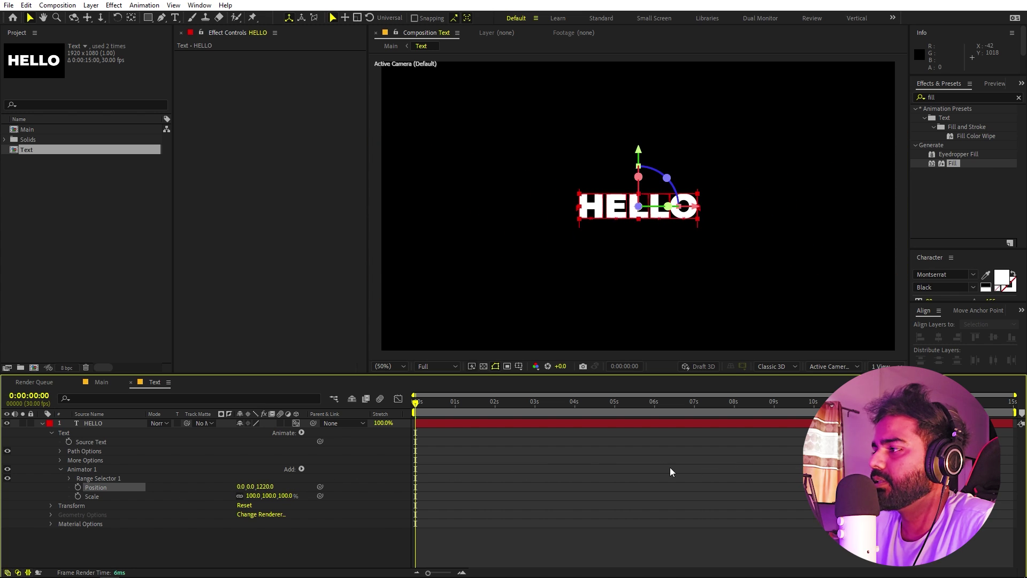
left_click(250, 497)
type("0")
key("Return")
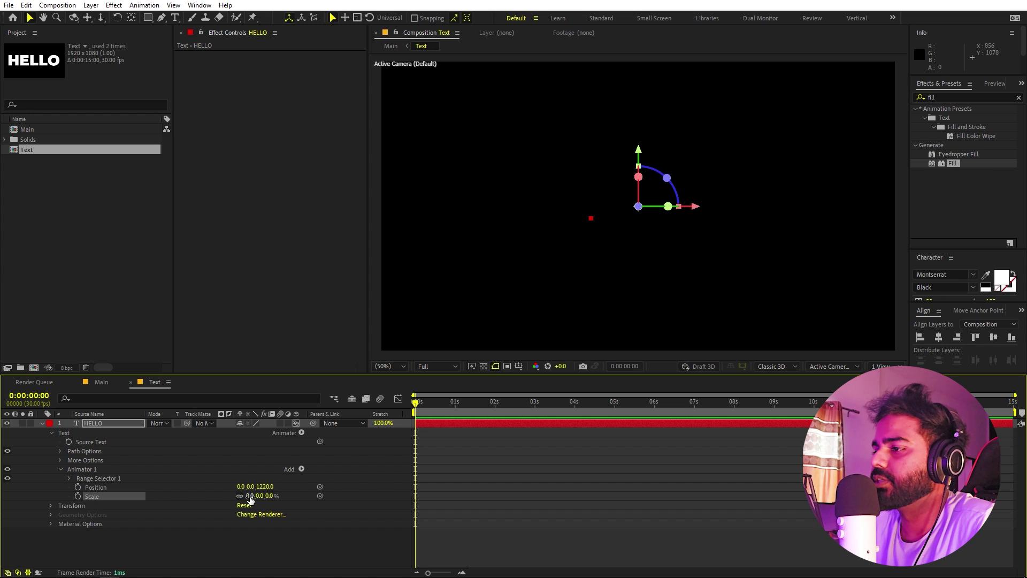
Keyframe the Range Selector Offset from -100% at 0s to 100% at 2s
left_click(68, 478)
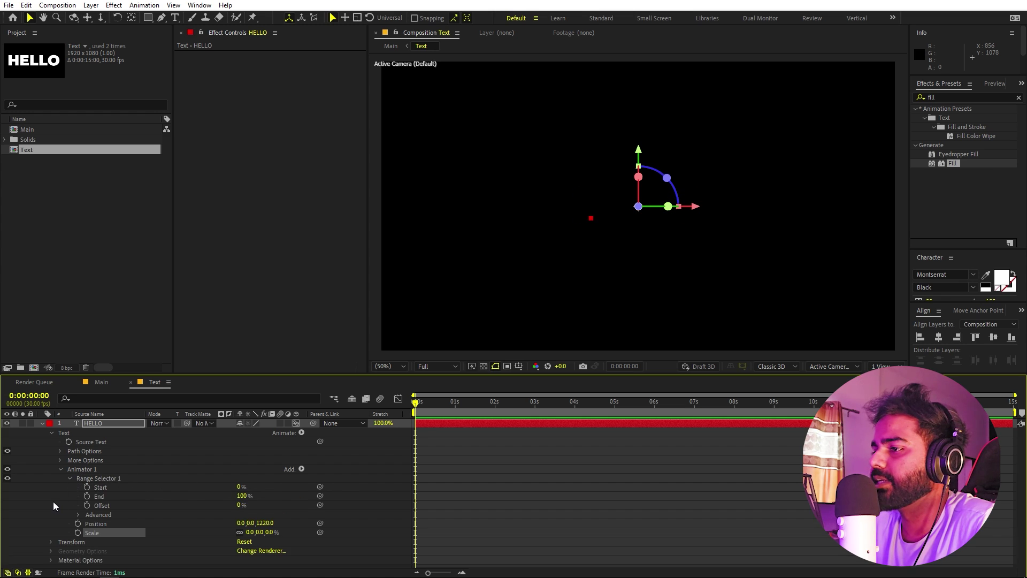
left_click(53, 502)
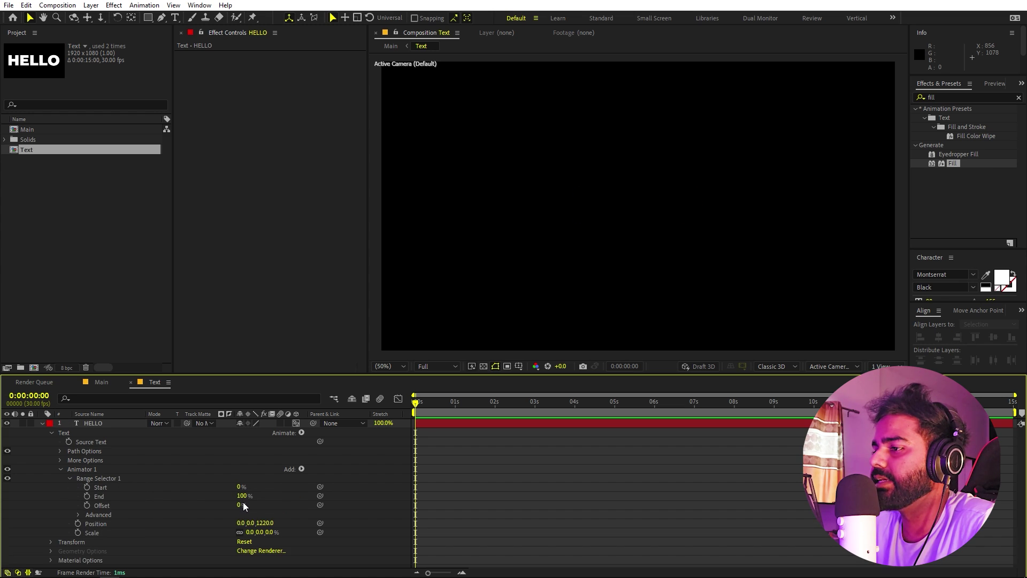
left_click_drag(243, 502, 127, 501)
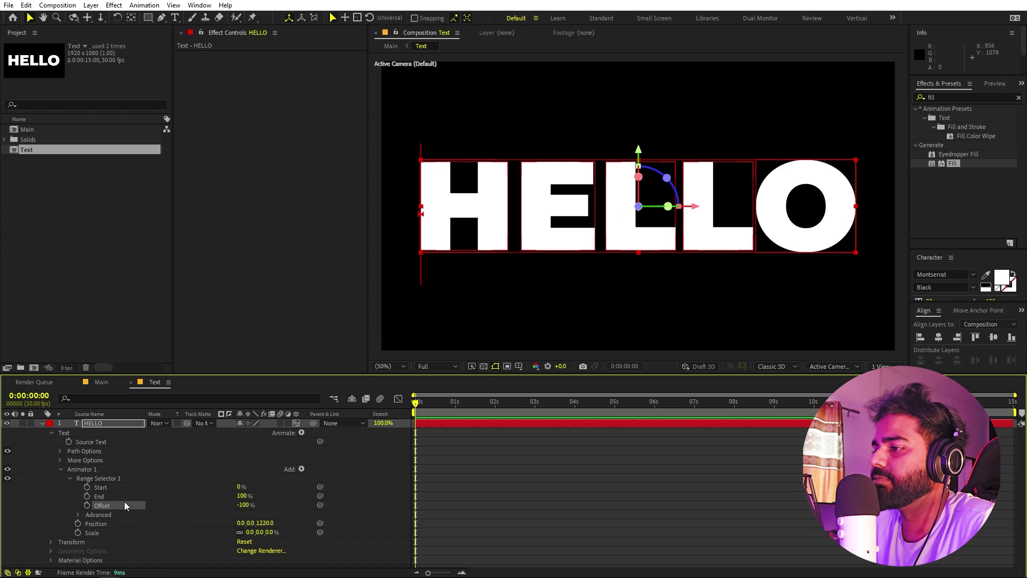
left_click_drag(429, 403, 495, 404)
left_click_drag(244, 507, 738, 503)
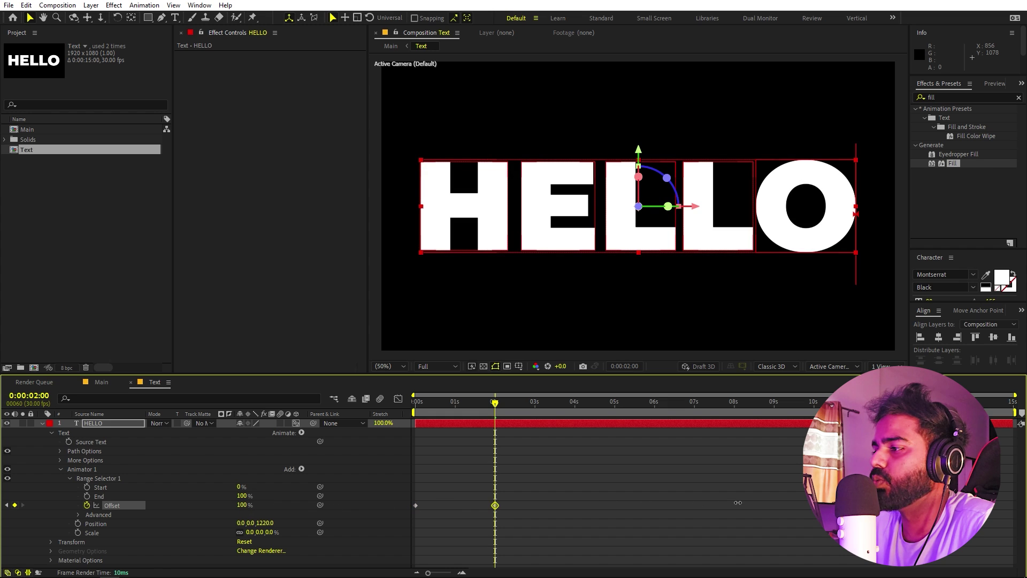
Set the selector Shape to Ramp Up and Ease Low to 100%, then preview
left_click(78, 514)
left_click(273, 527)
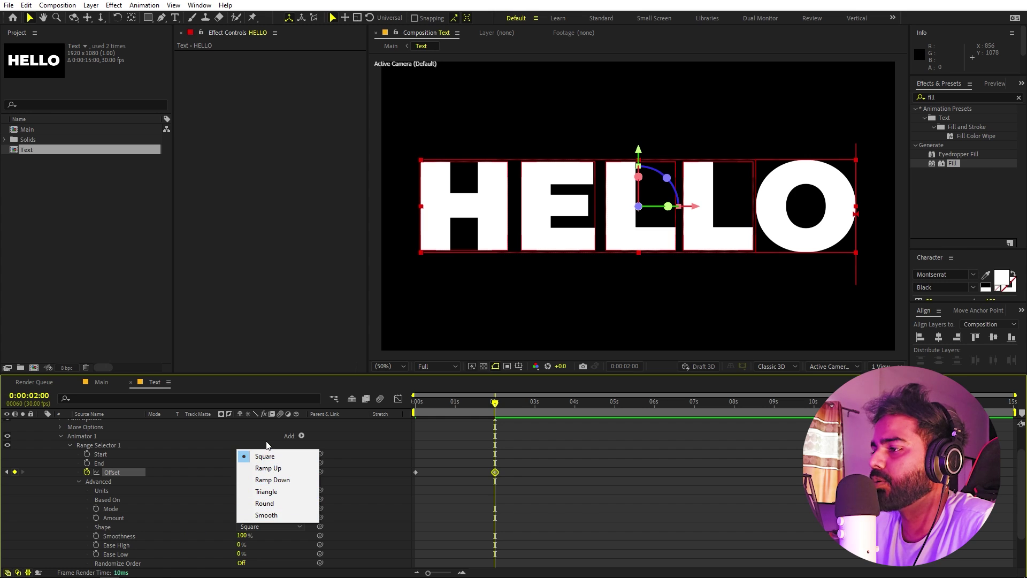
left_click(278, 469)
scroll(299, 537, "down", 2)
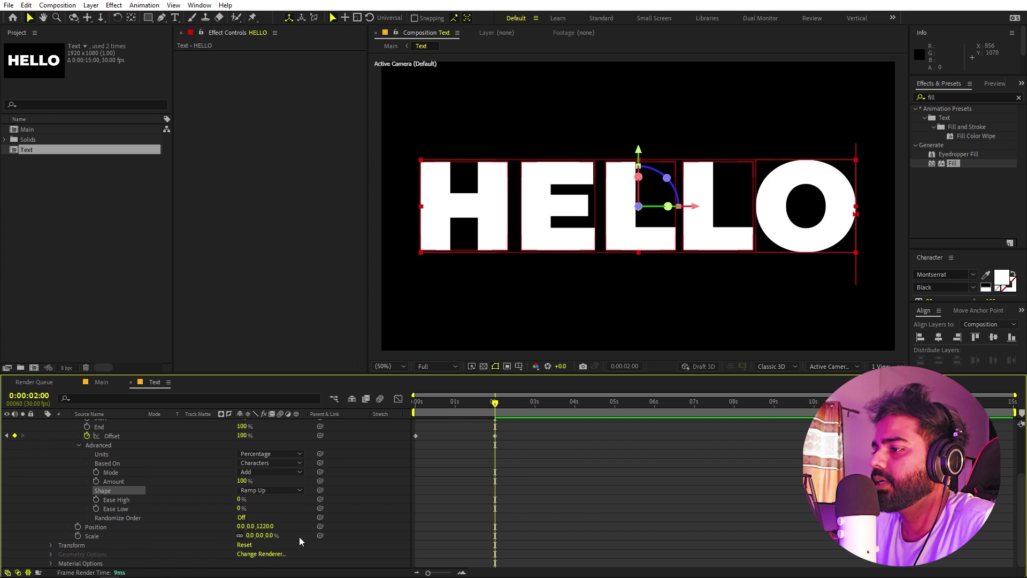
left_click(122, 509)
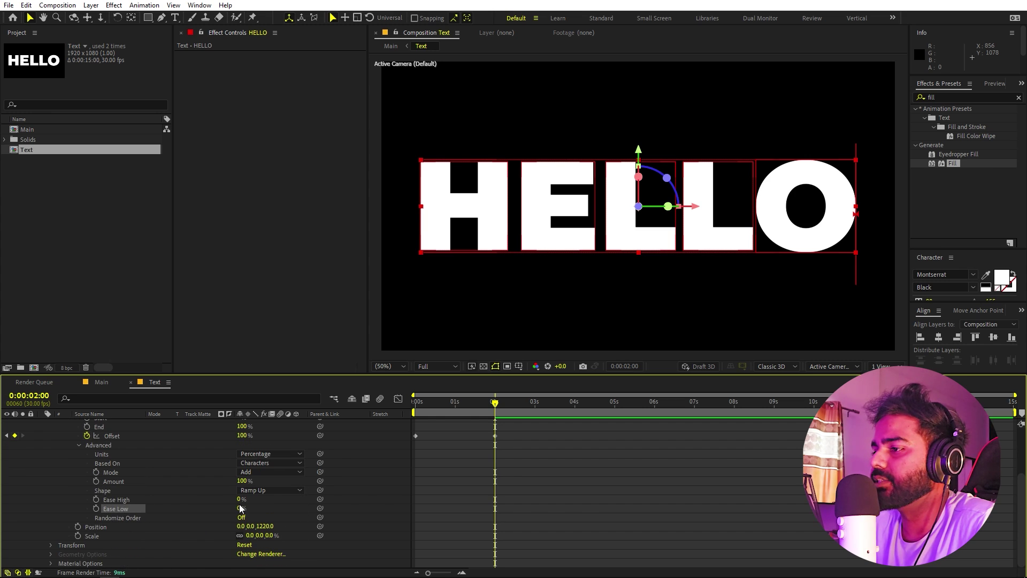
left_click_drag(238, 508, 292, 508)
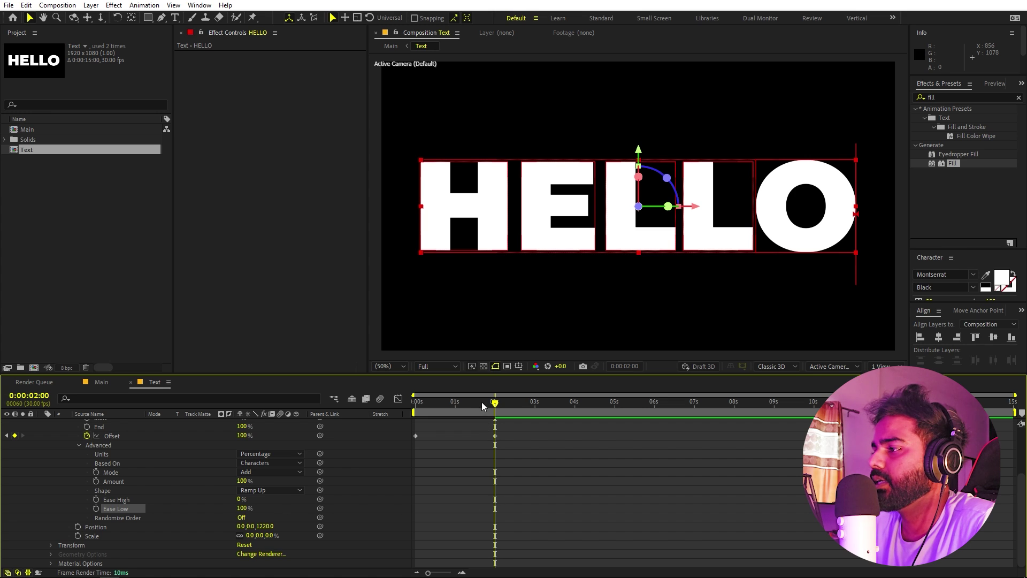
key("Home")
key("space")
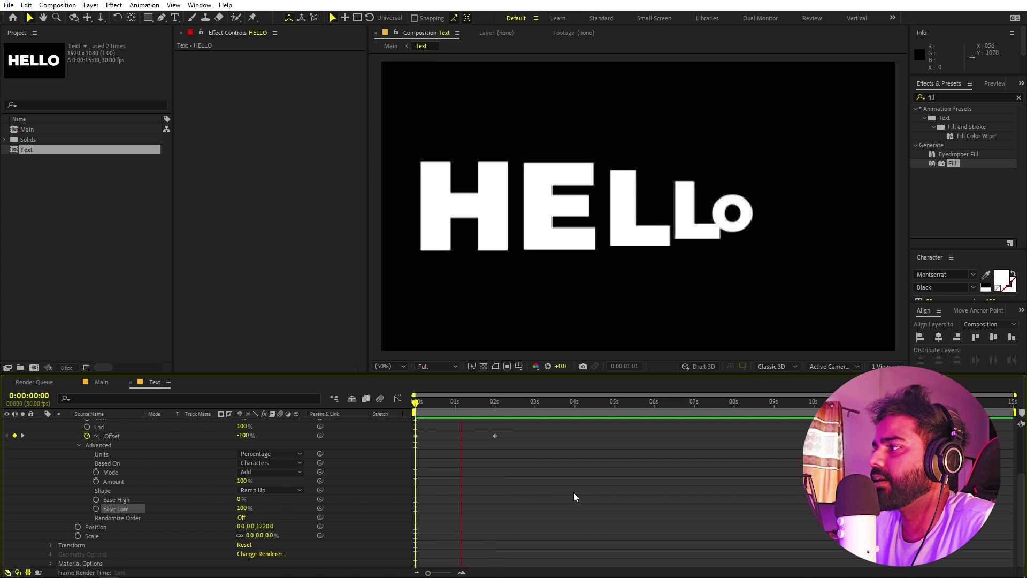
scroll(508, 476, "up", 3)
key("space")
Apply Easy Ease to the Offset keyframes and refine their curve in the Speed Graph
left_click_drag(531, 504, 323, 528)
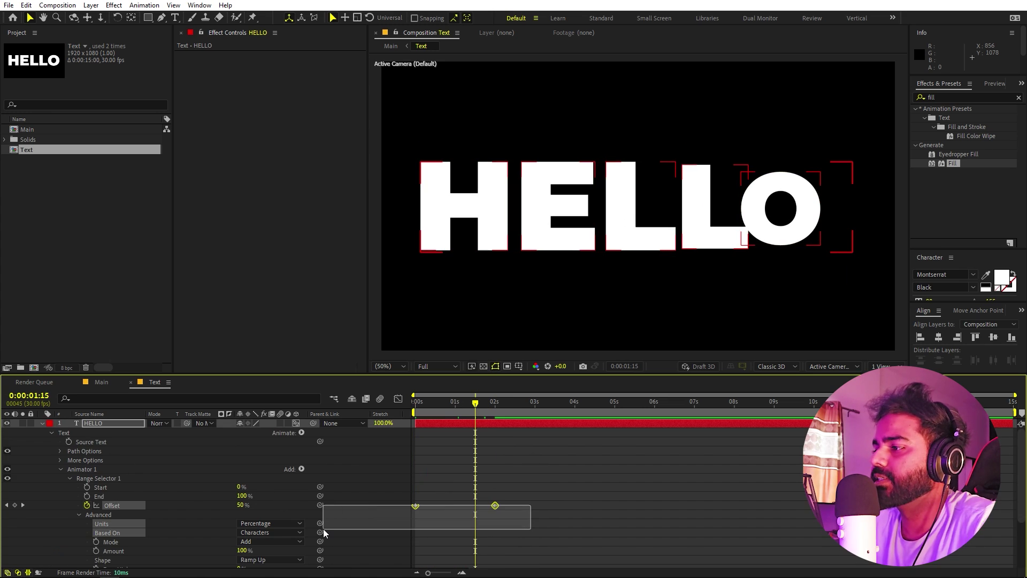
key("F9")
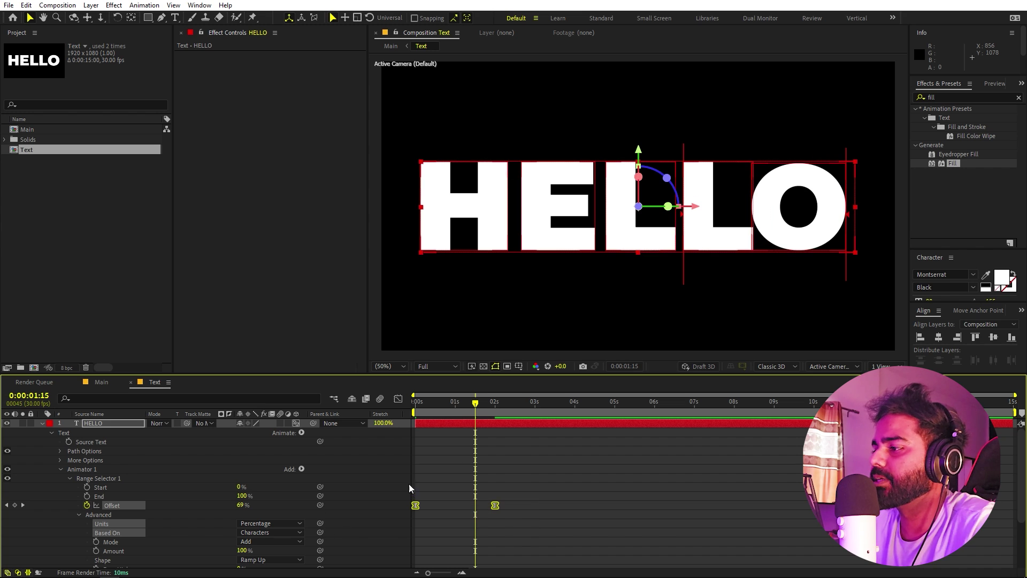
left_click(397, 399)
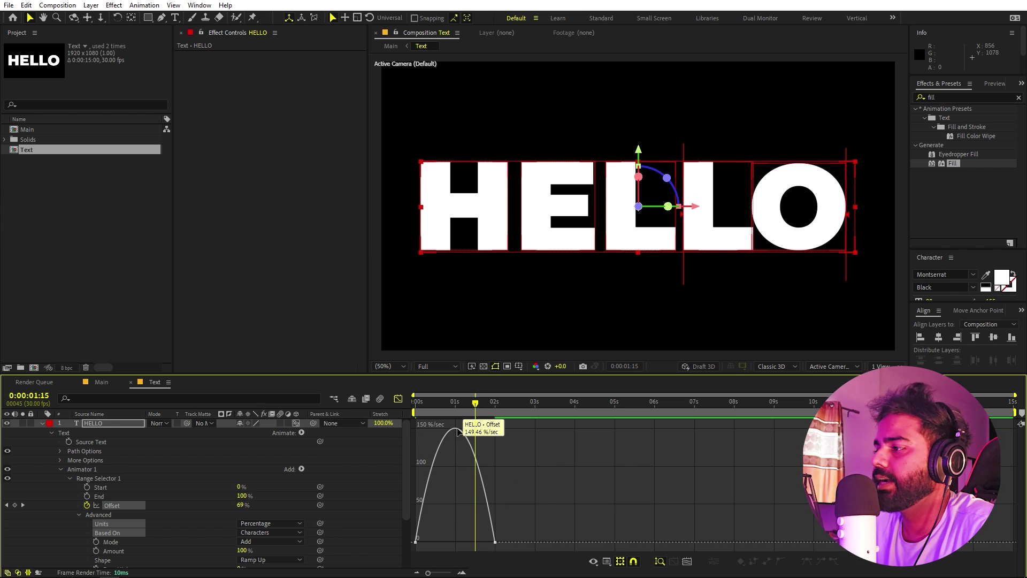
left_click(607, 561)
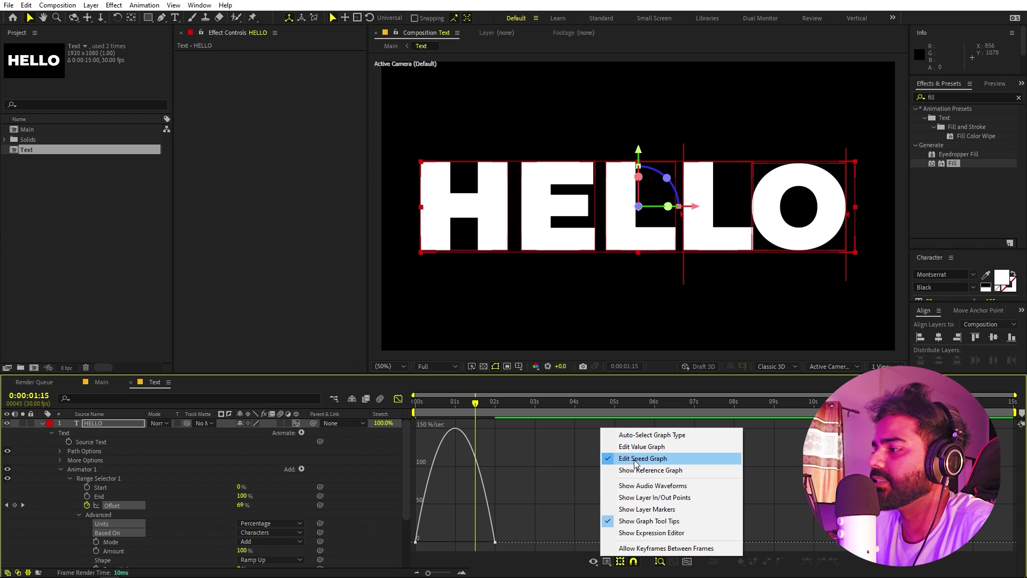
left_click_drag(529, 444, 455, 542)
key("Home")
key("space")
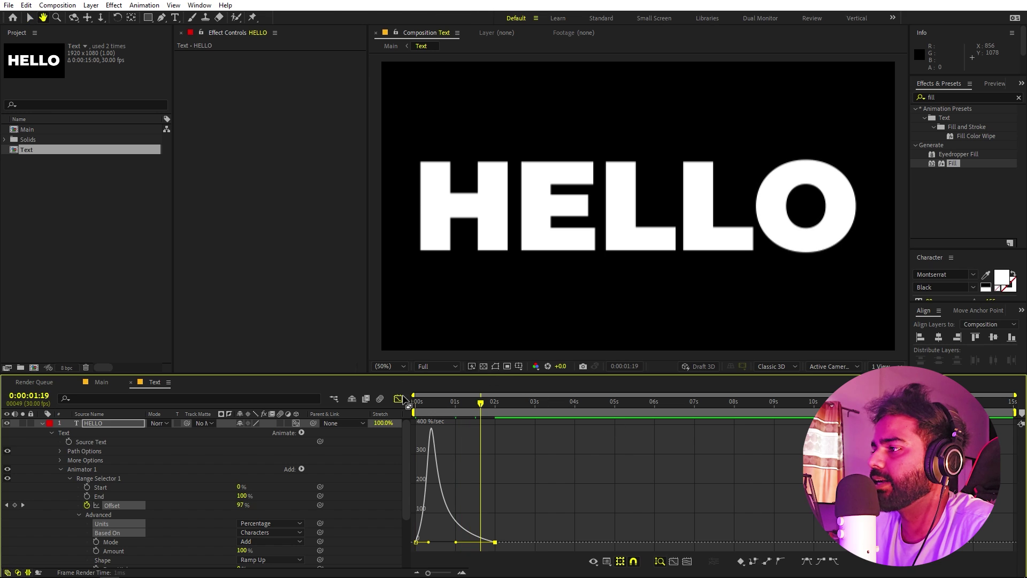
left_click(398, 398)
left_click(43, 424)
Open the Main composition and preview it from the start
left_click(107, 486)
left_click(92, 380)
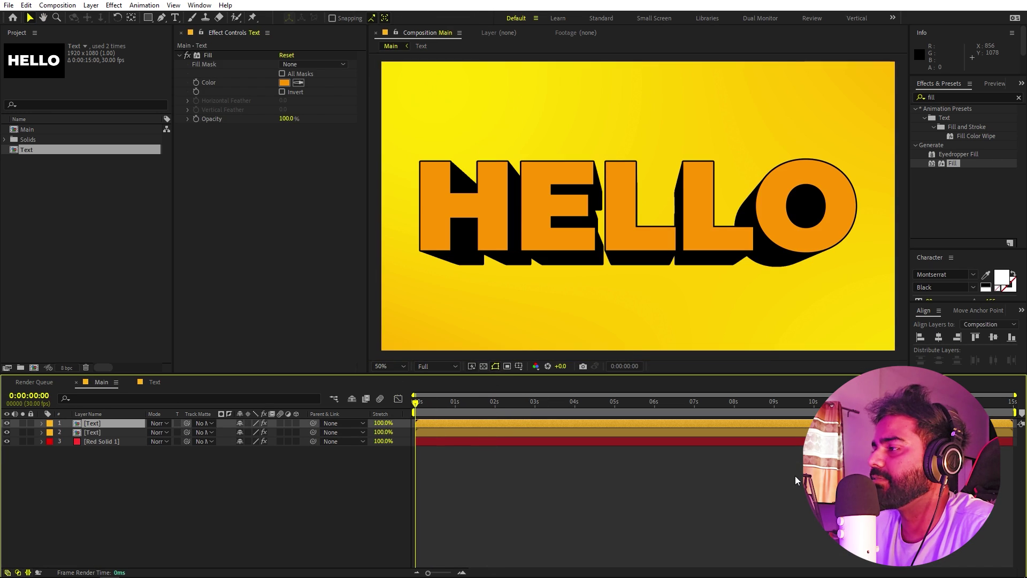
key("Home")
key("space")
key("space")
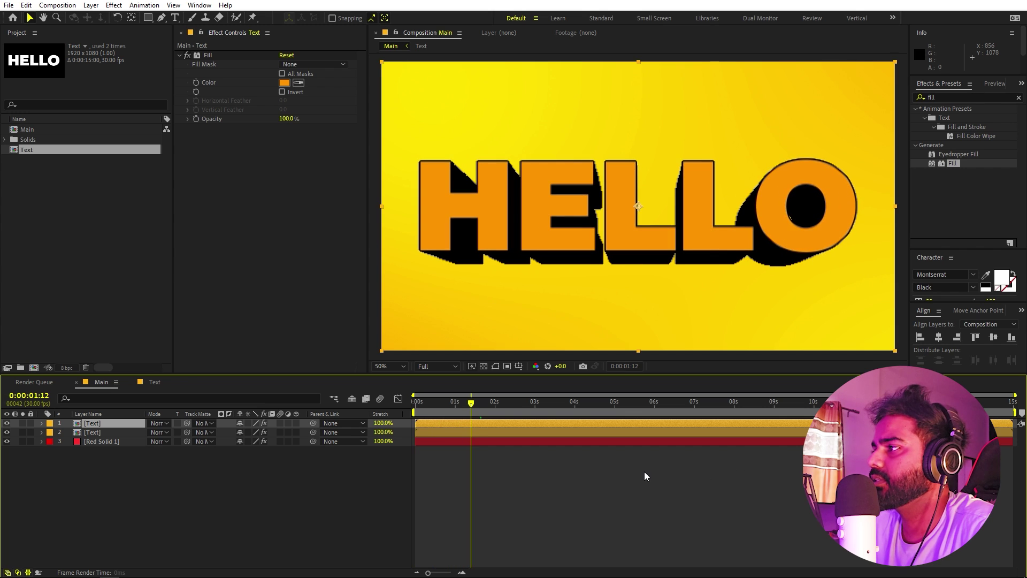
Duplicate the Text composition as Text 2 and duplicate both [Text] layers in Main
left_click(68, 194)
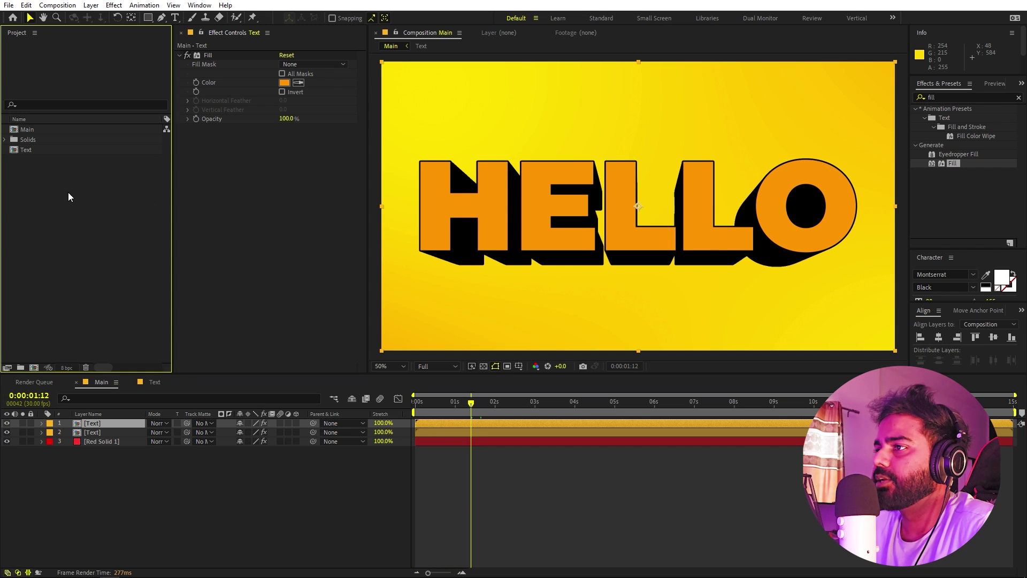
left_click(30, 149)
key("ctrl+d")
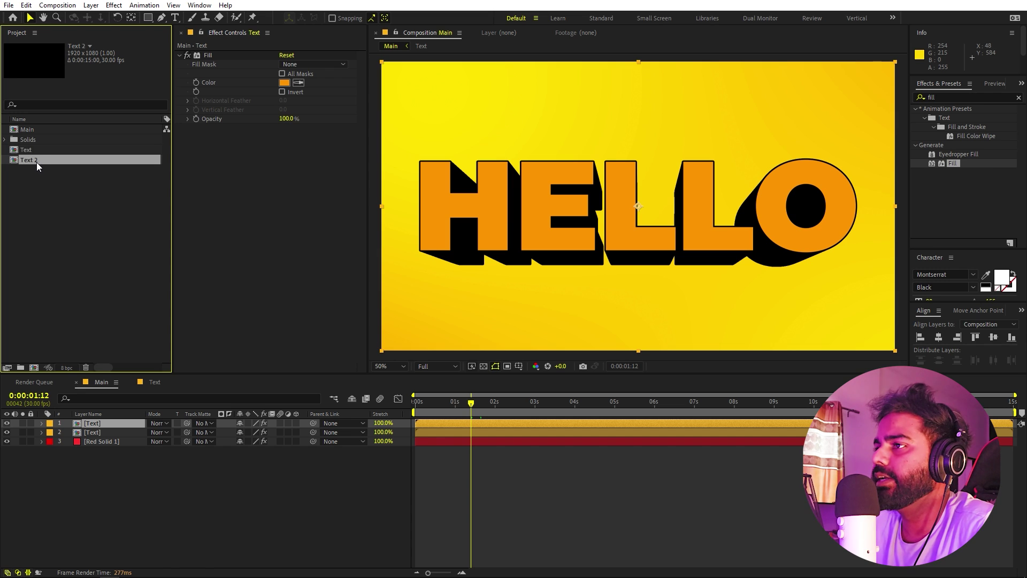
left_click(97, 436, "ctrl")
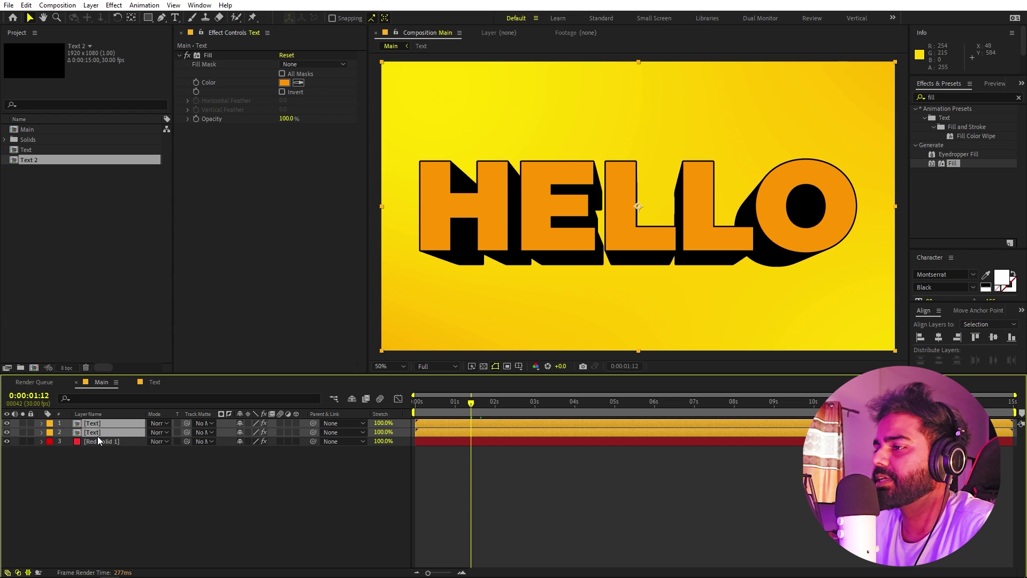
key("ctrl+d")
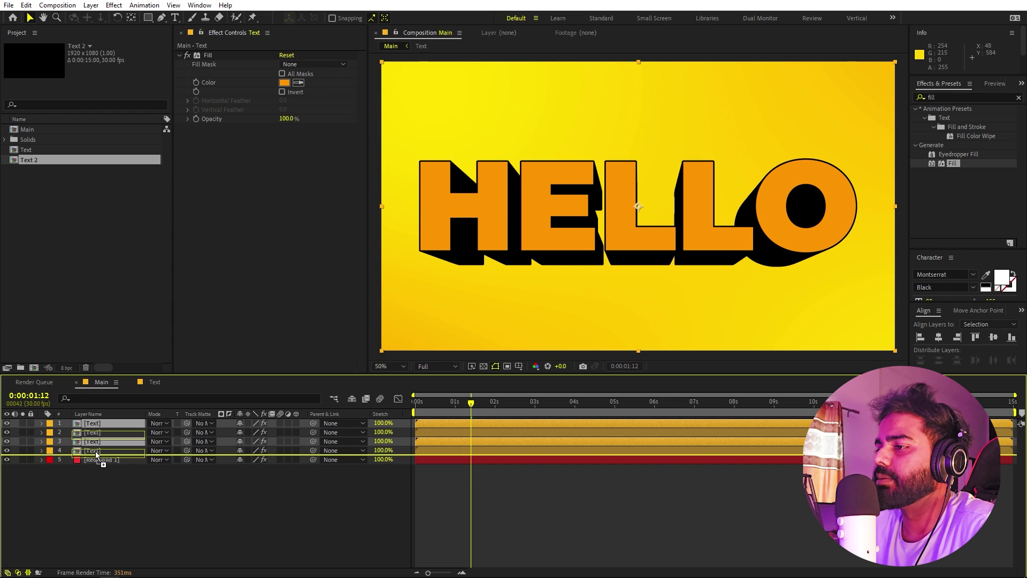
Label the duplicated layers Pink and replace them with the Text 2 composition
left_click(92, 450)
left_click(50, 450)
left_click(71, 282)
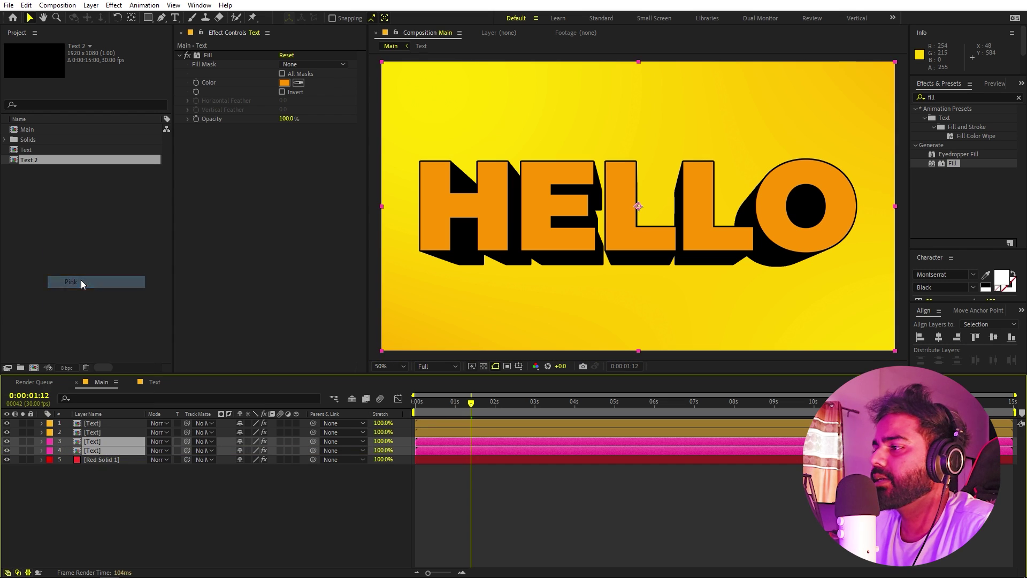
left_click(126, 506)
left_click(94, 443)
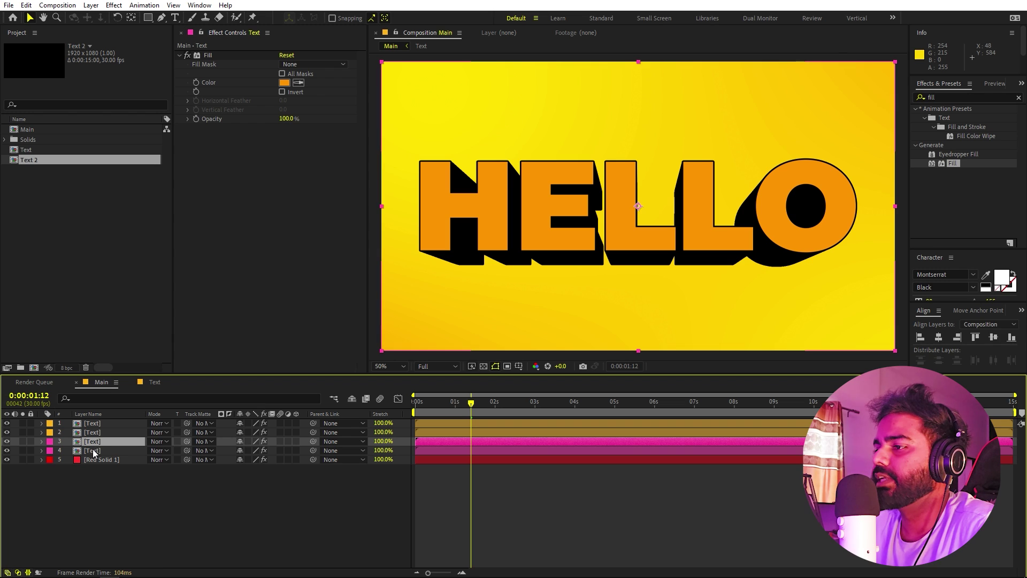
key("ctrl+shift+Down")
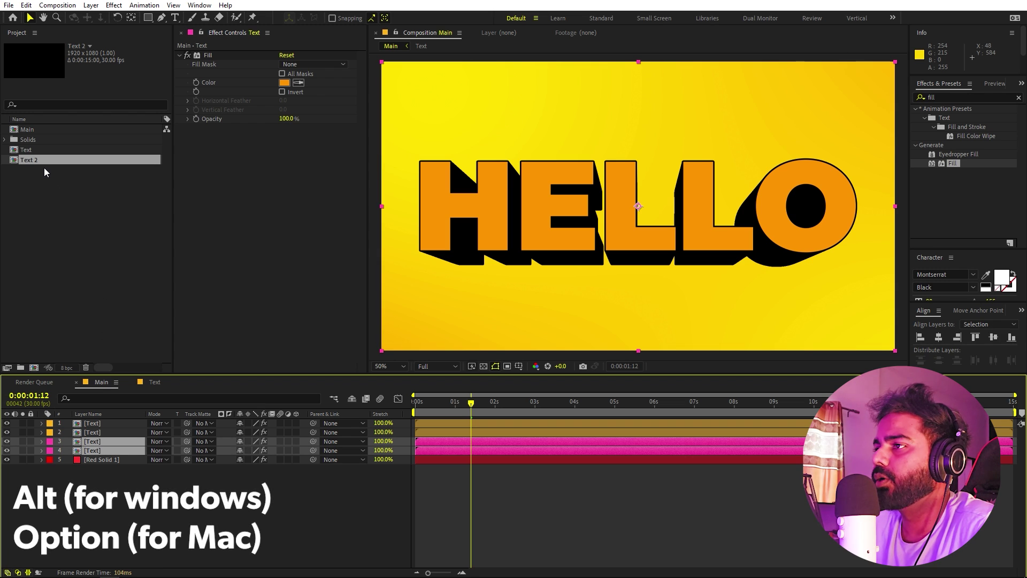
left_click_drag(25, 163, 110, 448)
In the Text 2 comp, retype the HELLO text layer as THERE, then return to Main
left_click(115, 474)
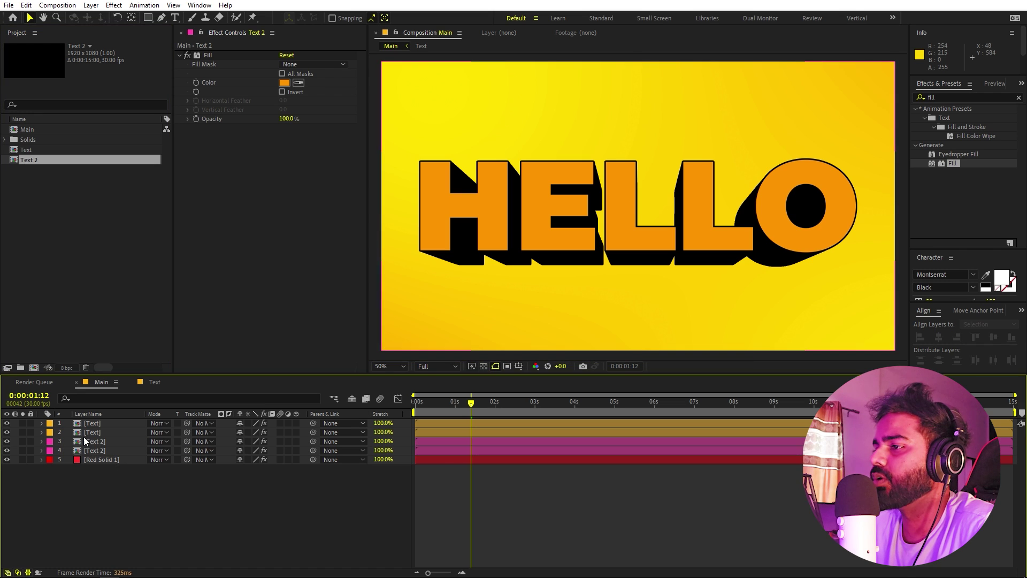
left_click(41, 206)
double_click(32, 160)
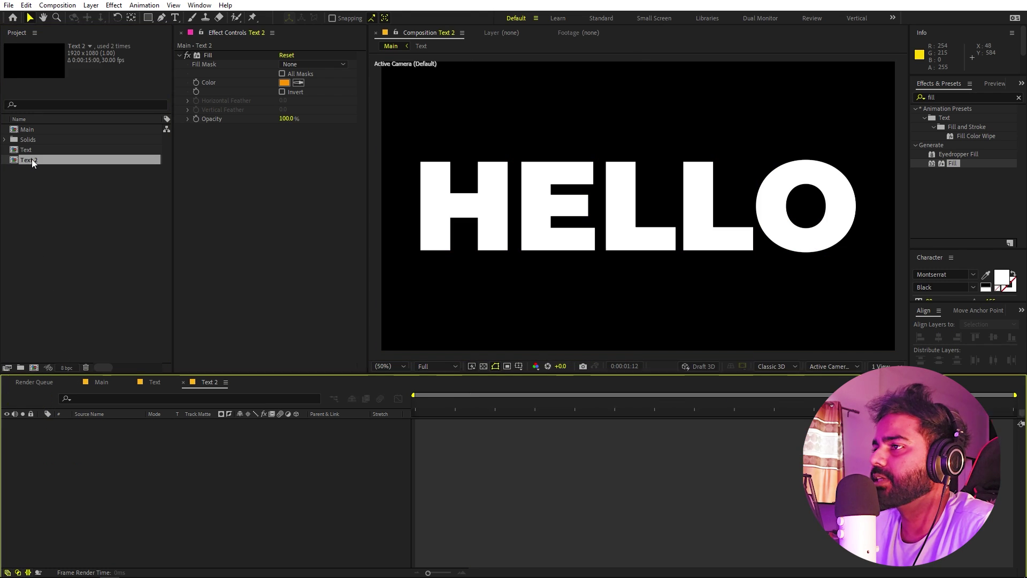
left_click(110, 423)
double_click(110, 424)
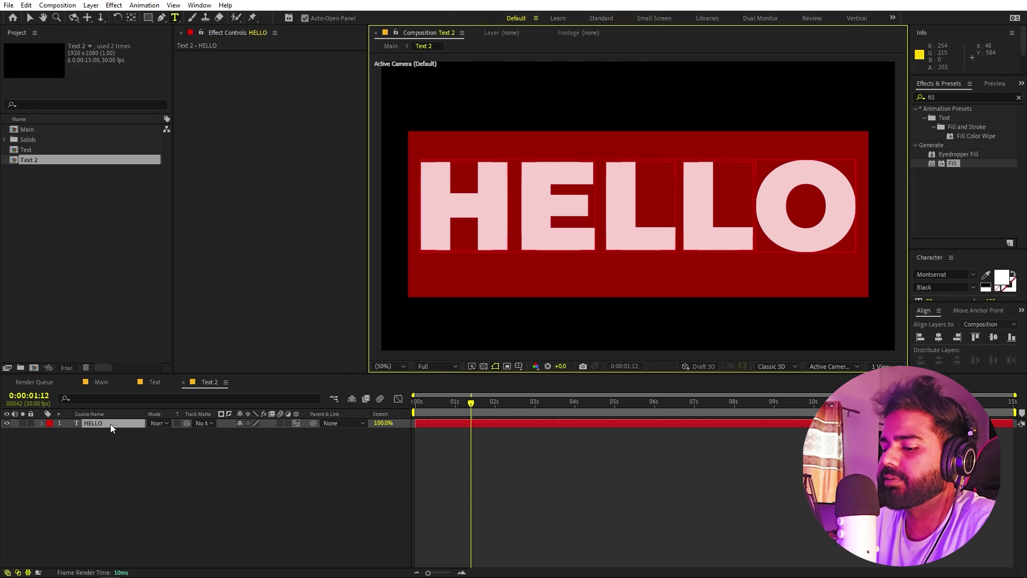
type("THERE")
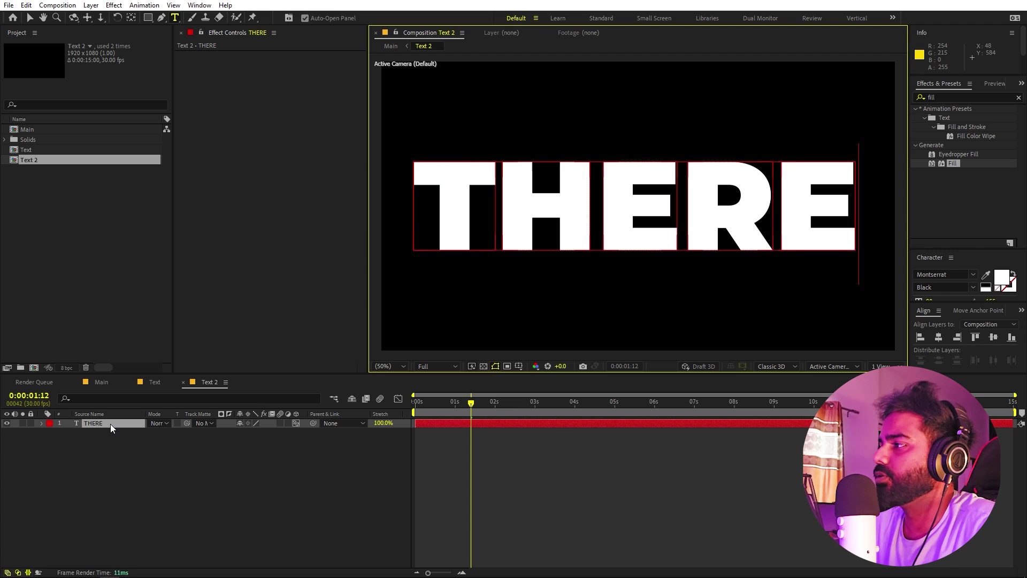
left_click(116, 504)
left_click(99, 382)
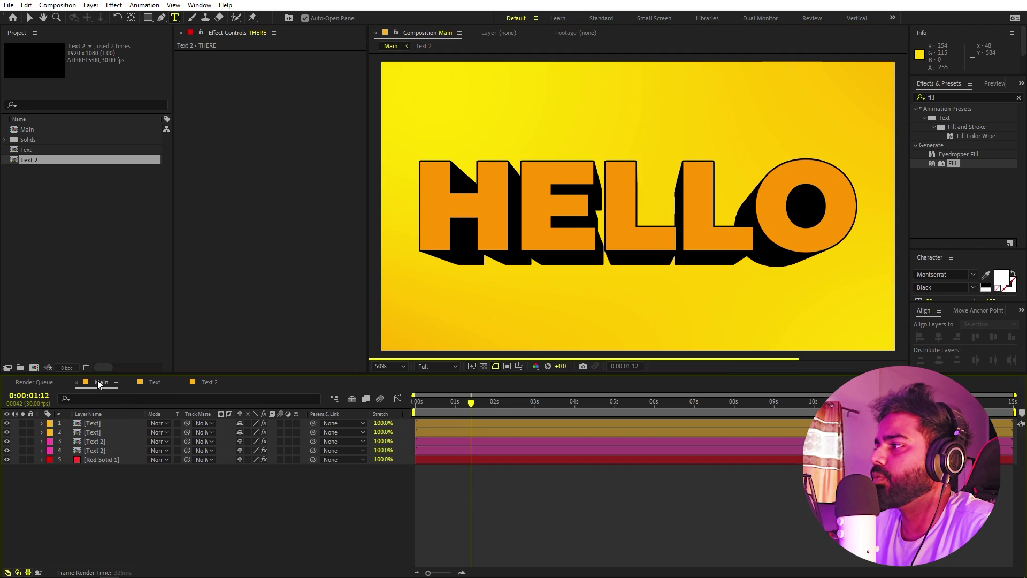
Nudge the HELLO [Text] layers up and the THERE [Text 2] layers down
left_click(94, 441)
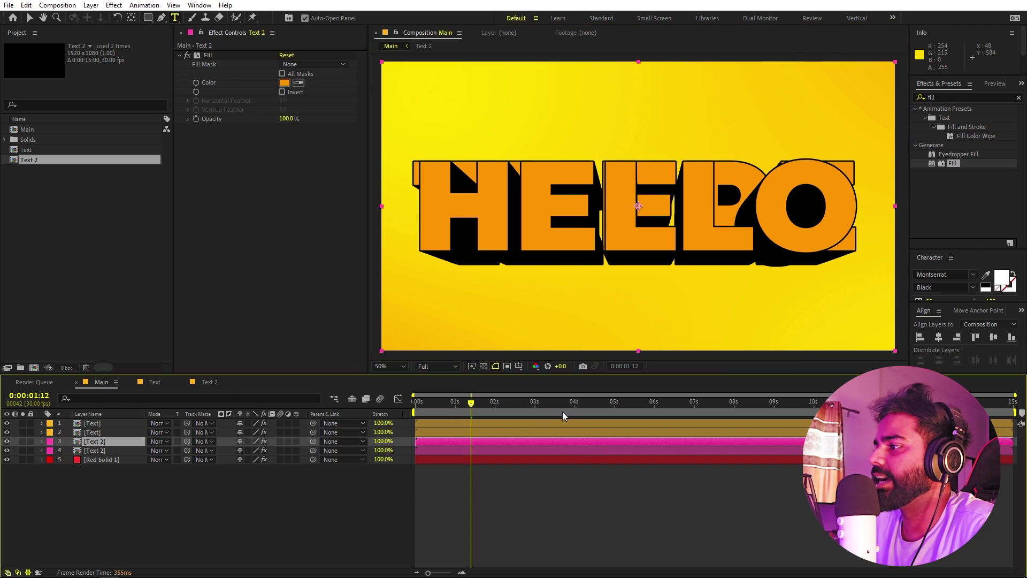
left_click(101, 432)
left_click(101, 422, "shift")
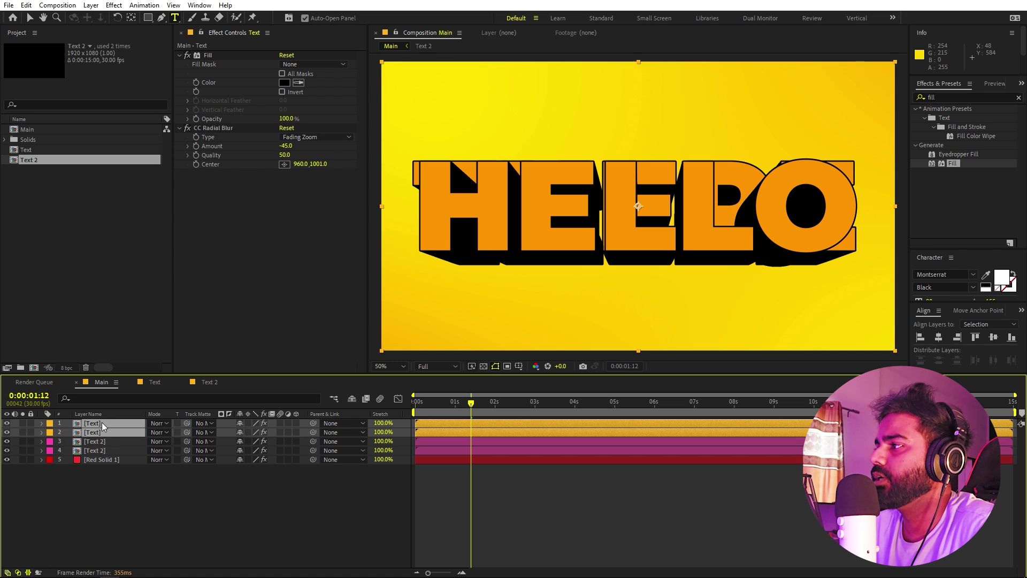
key("shift+Up")
key("shift+Up")
key("shift+Up")
key("shift+Up")
key("shift+Up")
key("shift+Up")
key("shift+Up")
key("shift+Up")
key("shift+Up")
key("shift+Up")
key("shift+Up")
key("shift+Up")
key("shift+Up")
key("shift+Up")
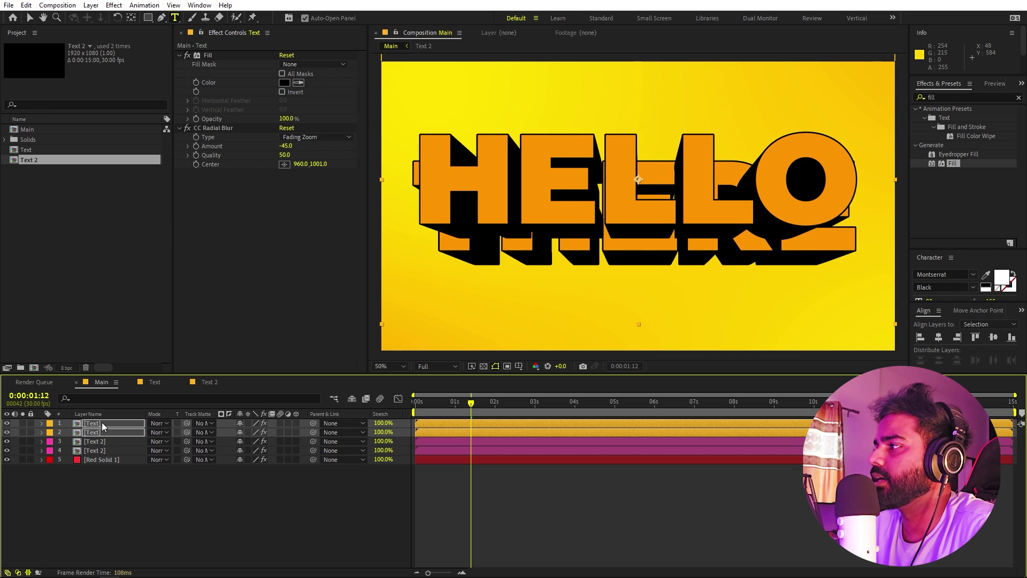
left_click(101, 441)
left_click(102, 452, "shift")
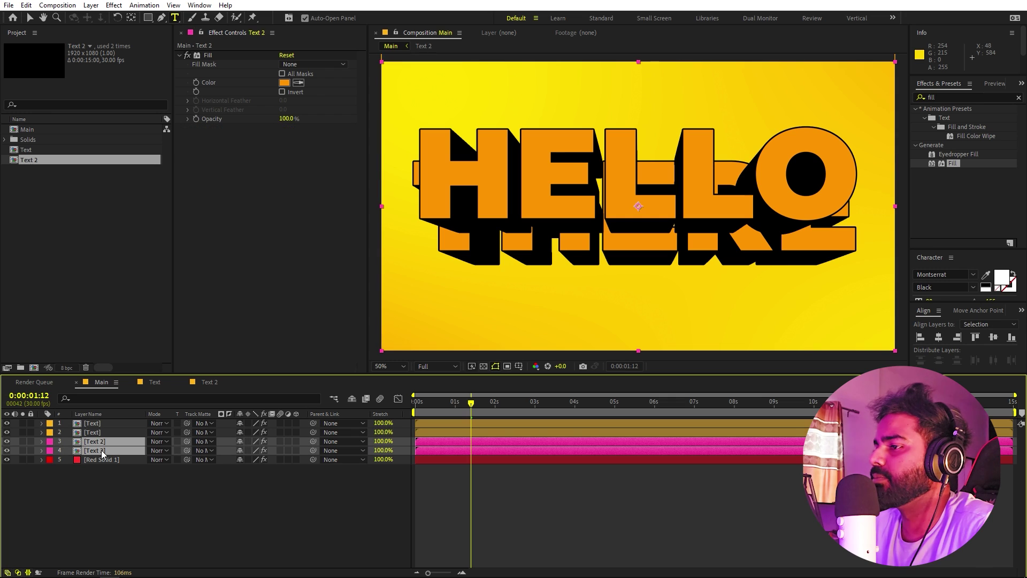
key("shift+Down")
key("shift+Down")
key("shift+Down")
key("shift+Down")
key("shift+Down")
key("shift+Down")
key("shift+Down")
key("shift+Down")
key("shift+Down")
key("shift+Down")
key("shift+Down")
key("shift+Down")
key("shift+Down")
key("shift+Down")
key("shift+Down")
key("shift+Down")
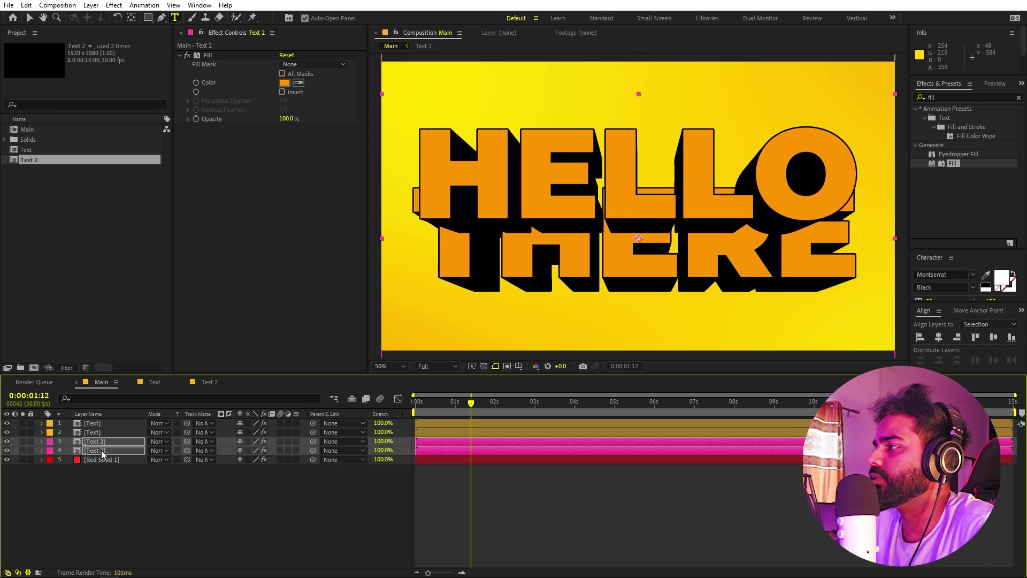
key("shift+Down")
key("shift+Down")
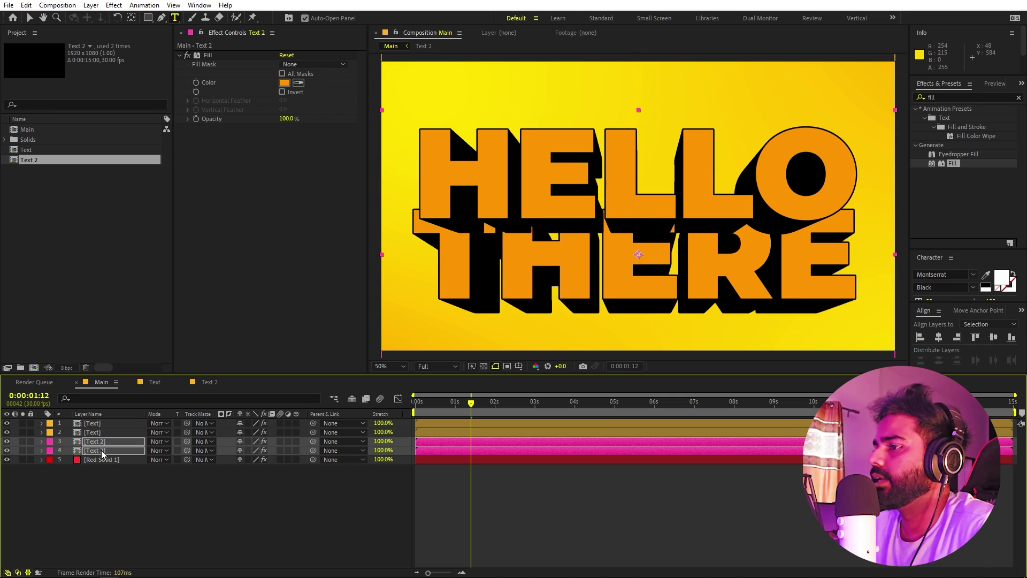
Fine-tune the spacing by nudging HELLO up again and THERE slightly lower
left_click(97, 432)
left_click(98, 423, "shift")
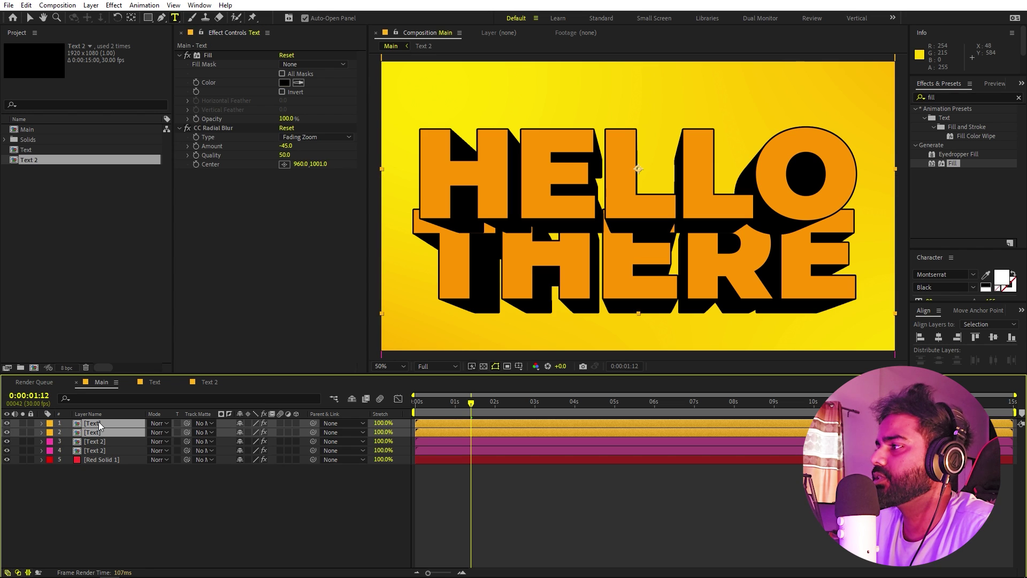
key("shift+Up")
key("shift+Up")
key("shift+Up")
key("shift+Up")
key("shift+Up")
key("shift+Up")
key("shift+Up")
key("shift+Up")
key("shift+Up")
key("shift+Up")
left_click(107, 450)
left_click(107, 441, "shift")
key("shift+Down")
key("shift+Down")
Move the THERE shadow layer's CC Radial Blur center to 960.0, 142.0
left_click(156, 550)
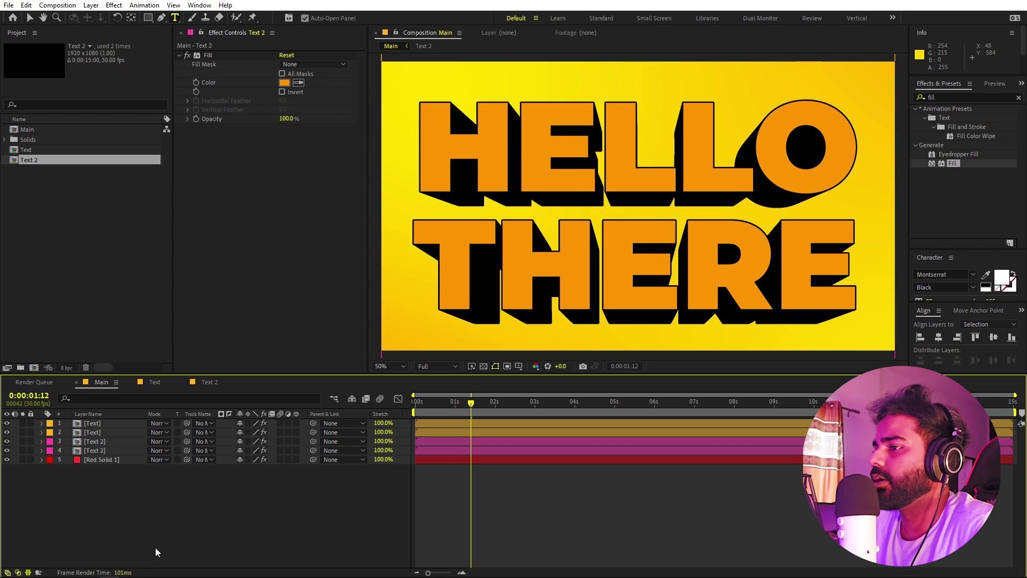
left_click(106, 454)
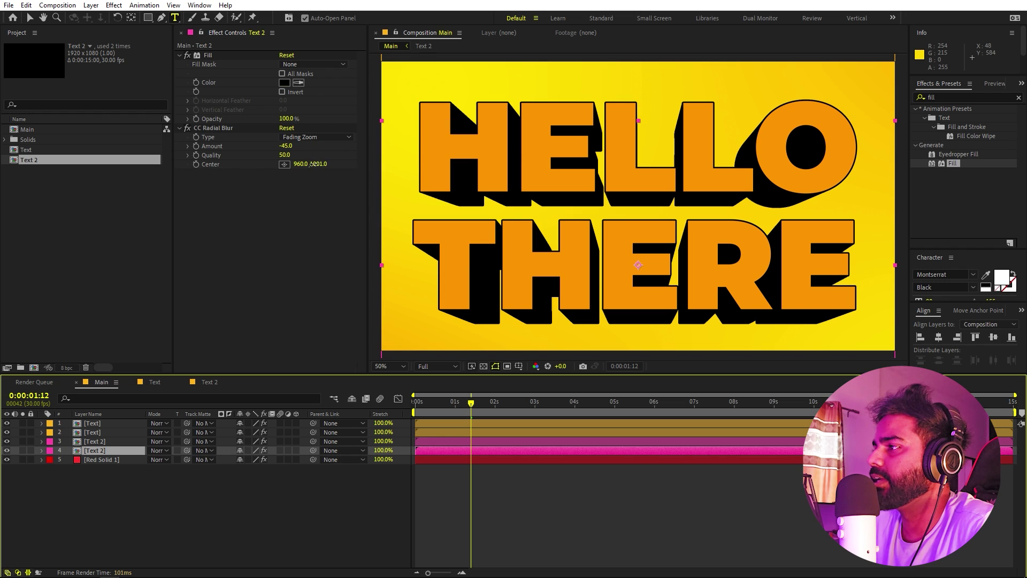
left_click_drag(317, 164, 169, 176)
left_click_drag(317, 164, 299, 164)
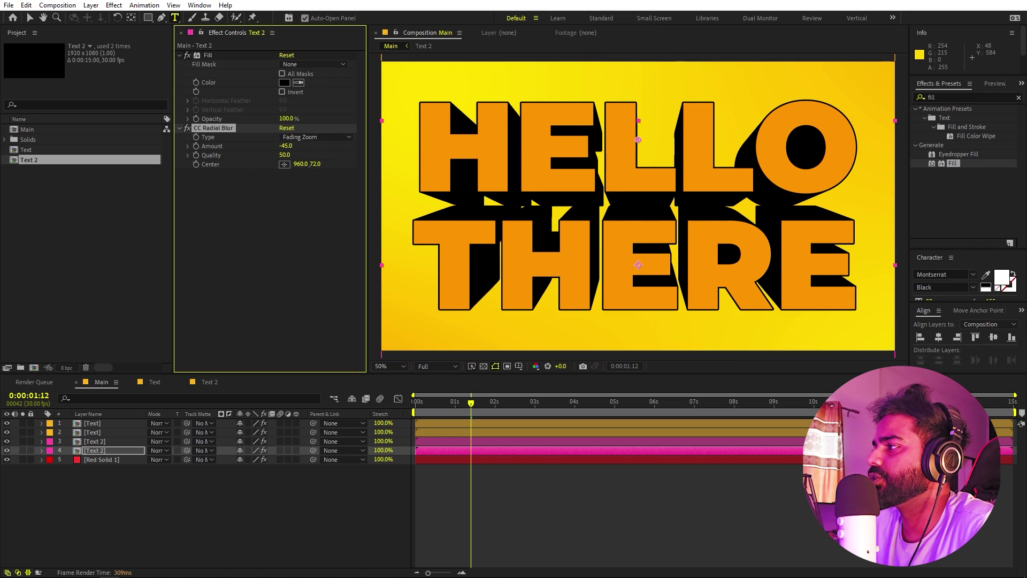
mouse_move(638, 166)
left_mouse_down()
mouse_move(638, 185)
mouse_move(638, 160)
left_mouse_up()
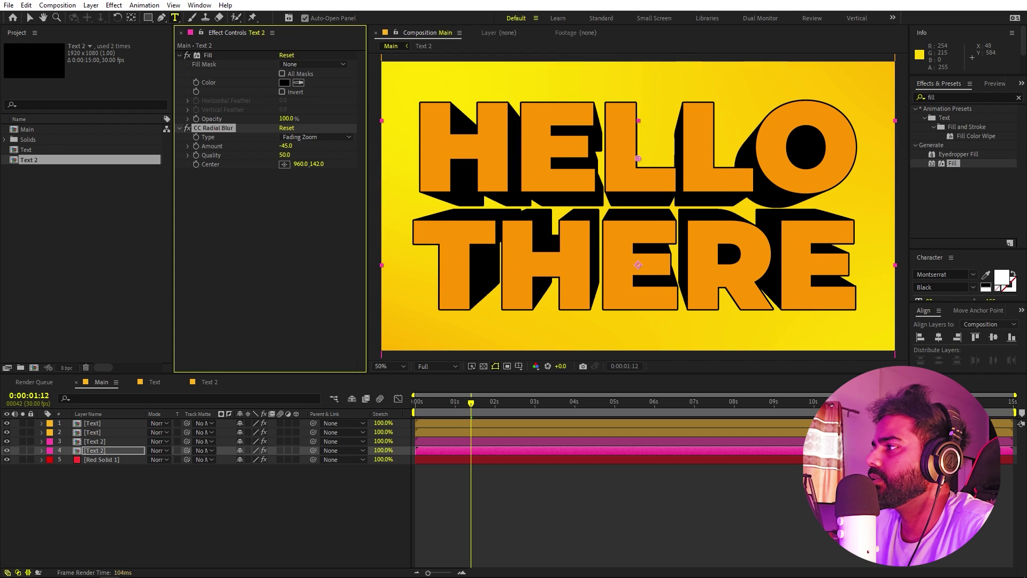
left_click(299, 508)
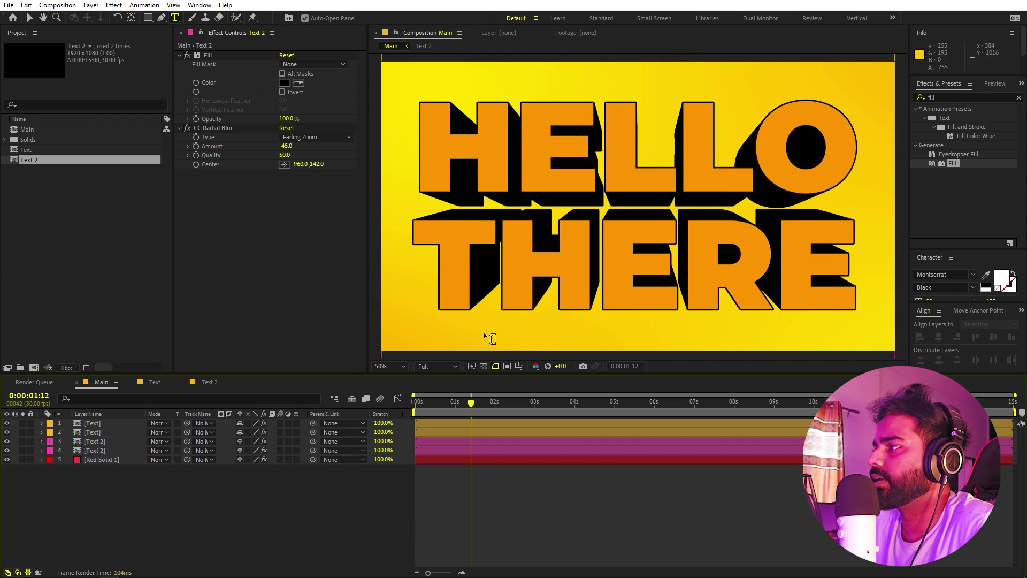
key("v")
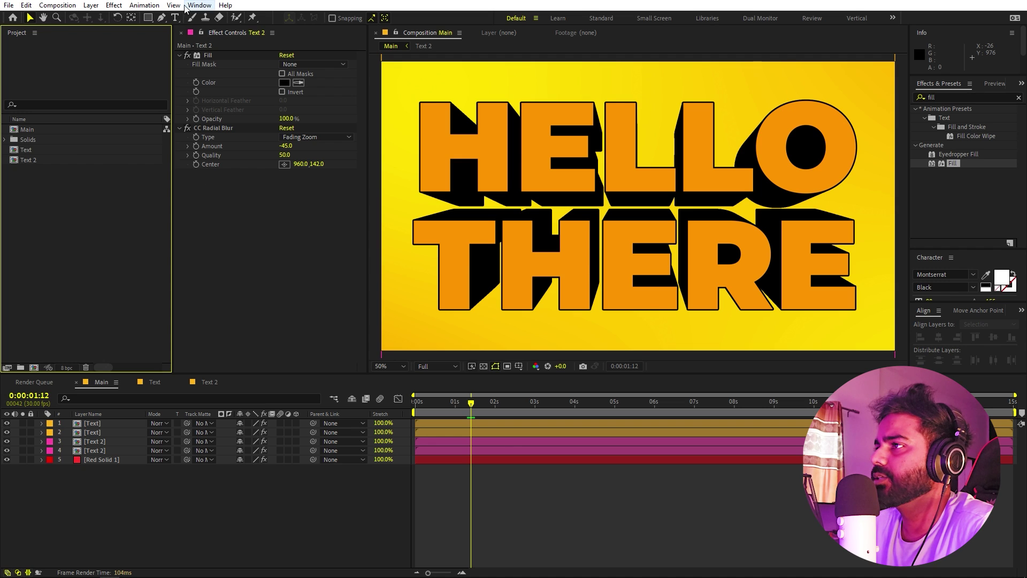
Draw a tall white rectangle across the text and centre it vertically in the comp
left_click(150, 17)
key("comma")
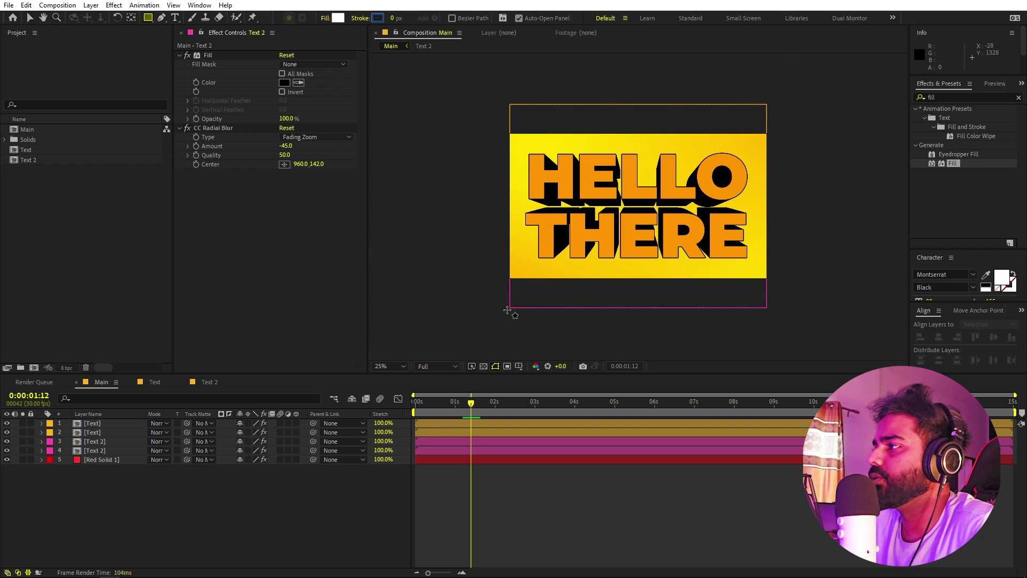
left_click_drag(541, 83, 583, 355)
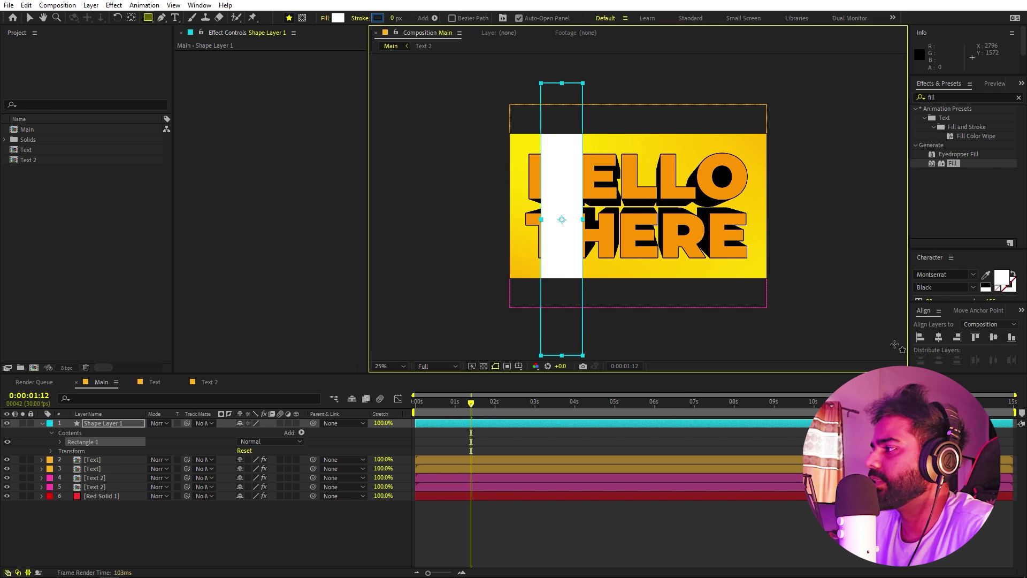
left_click(994, 337)
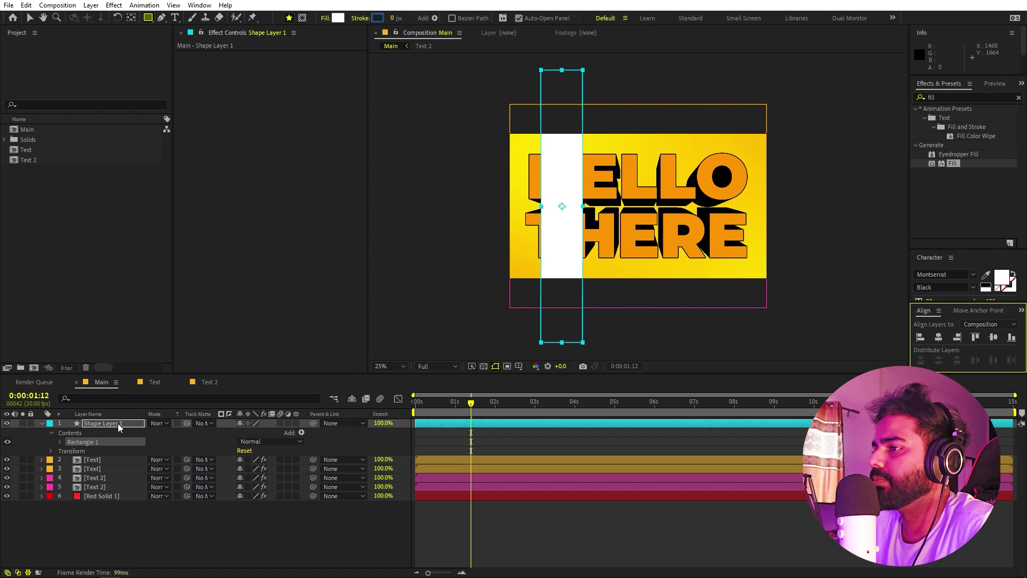
Rotate the bar to -21° and set a Position keyframe at 0s (388.0, 540.0)
left_click(117, 424)
key("r")
left_click_drag(248, 434, 239, 431)
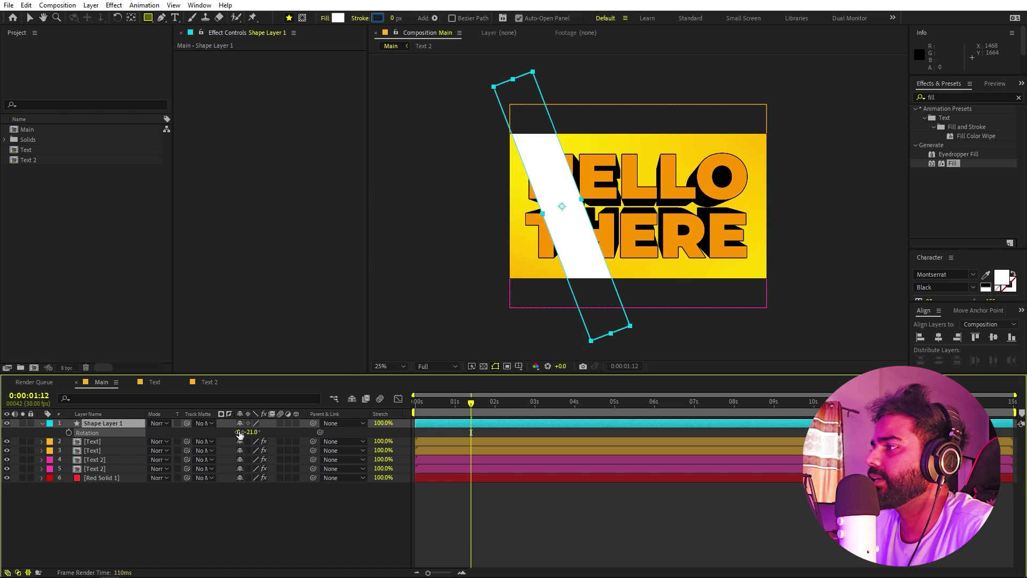
left_click(206, 522)
left_click(96, 421)
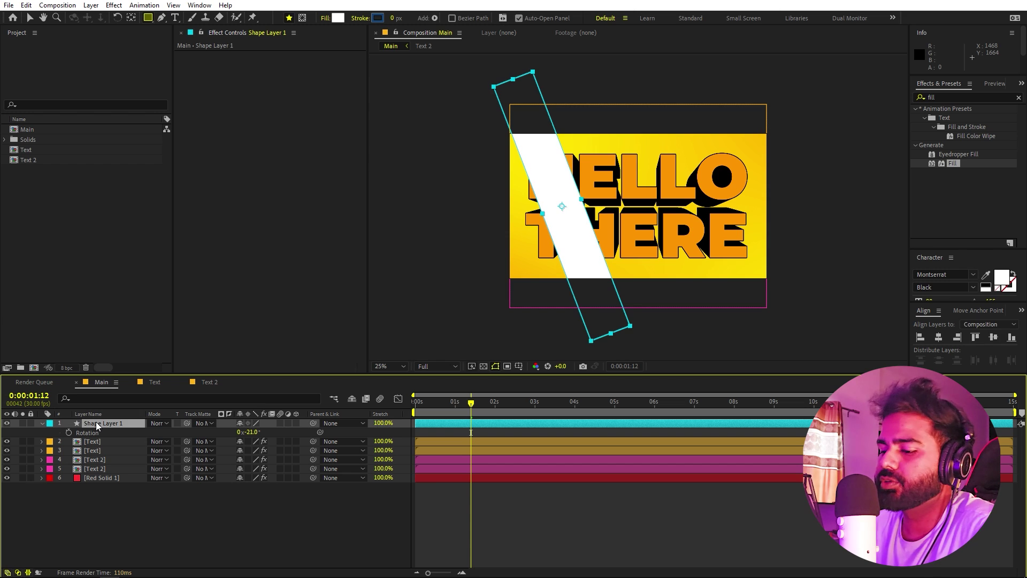
key("p")
key("Home")
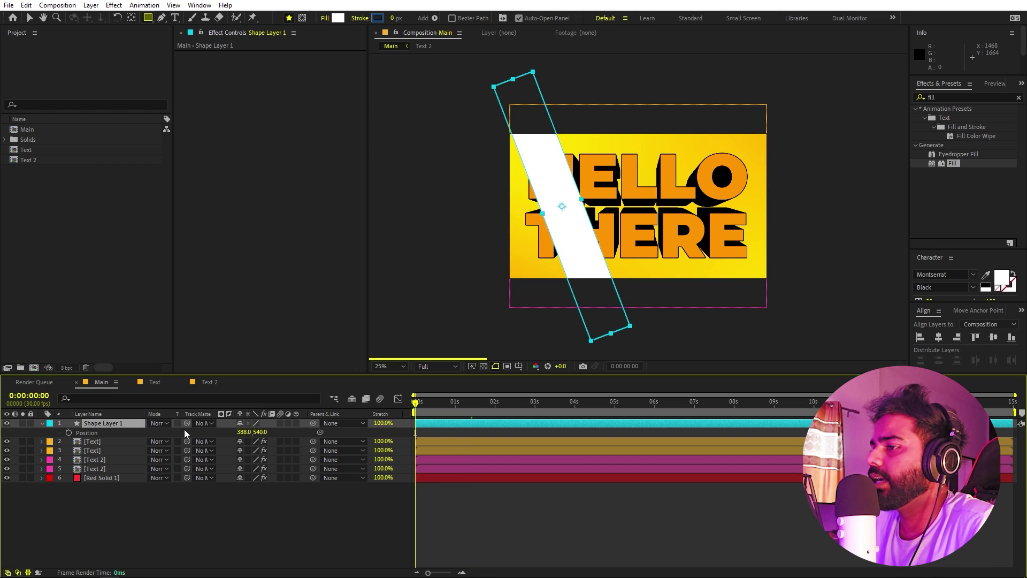
left_click(68, 432)
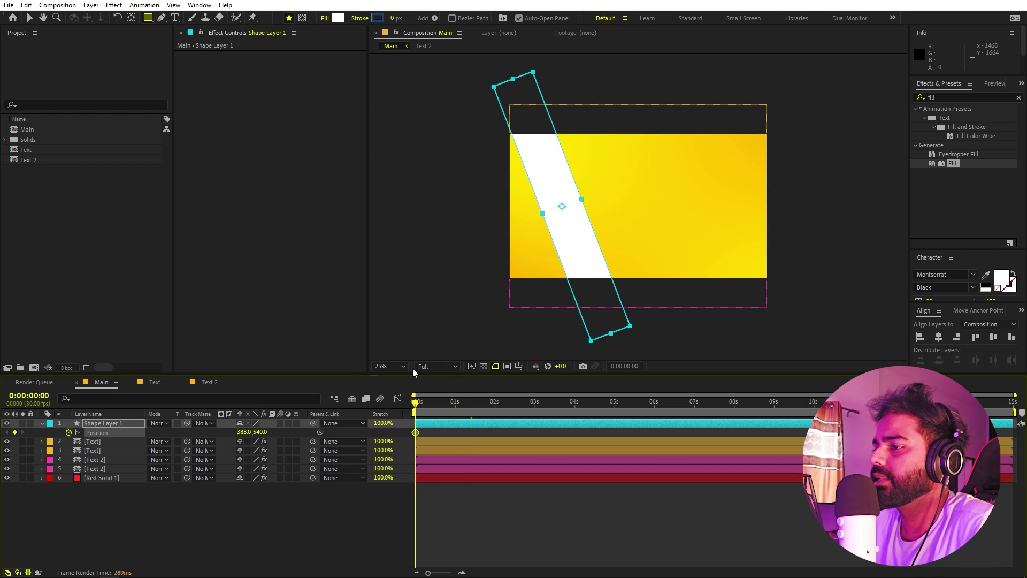
Keyframe the bar off the left edge (-480, 608) at 0s and past the right edge at 2s
key("v")
left_click_drag(581, 265, 465, 275)
left_click(431, 403)
left_click_drag(450, 407, 495, 407)
left_click_drag(487, 300, 863, 262)
key("space")
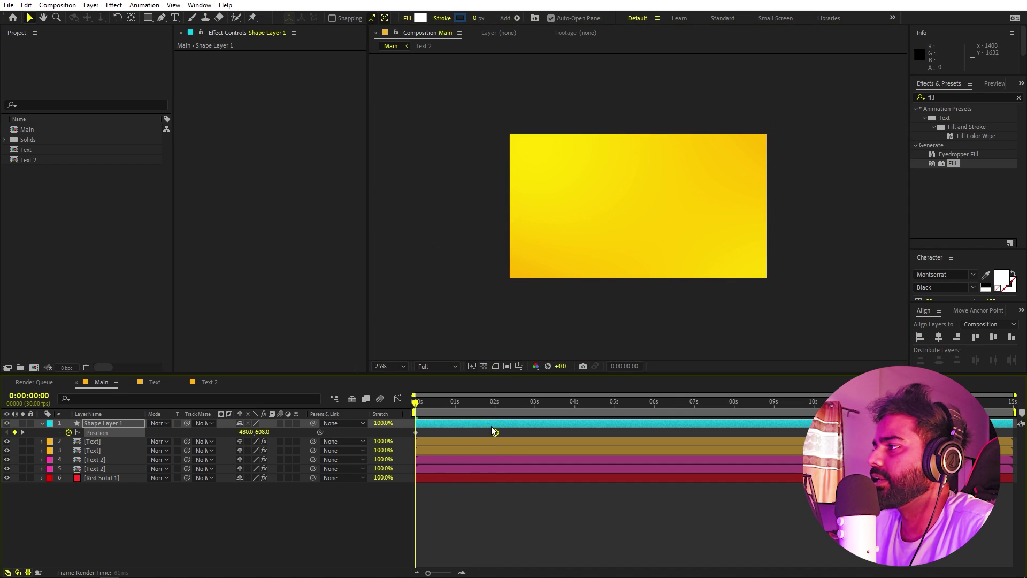
Apply Easy Ease to both position keyframes, adjust the speed graph, and preview the sweep
left_click_drag(506, 435, 374, 421)
key("F9")
left_click(398, 399)
left_click_drag(545, 490, 454, 538)
key("Home")
key("space")
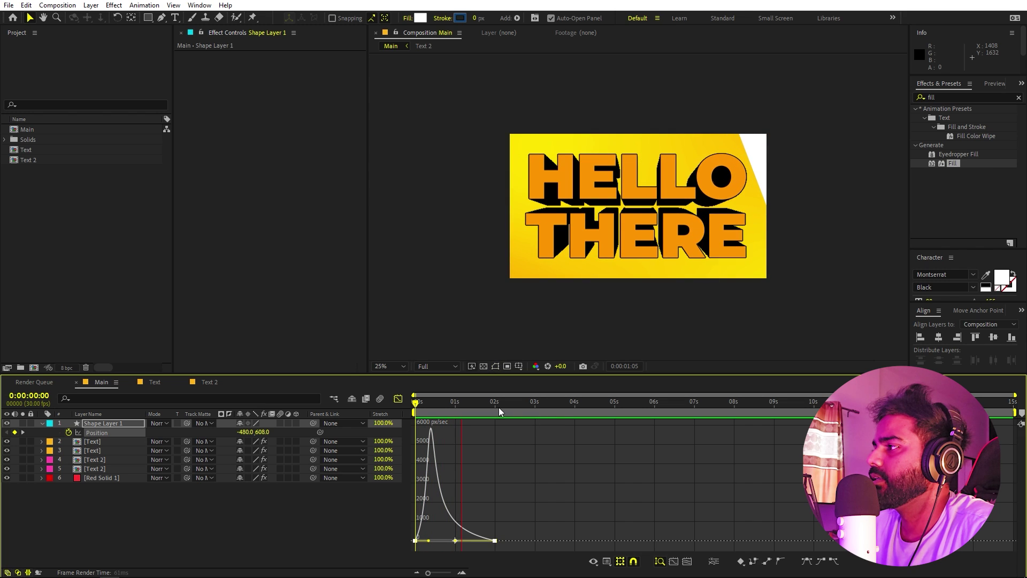
key("space")
left_click(398, 398)
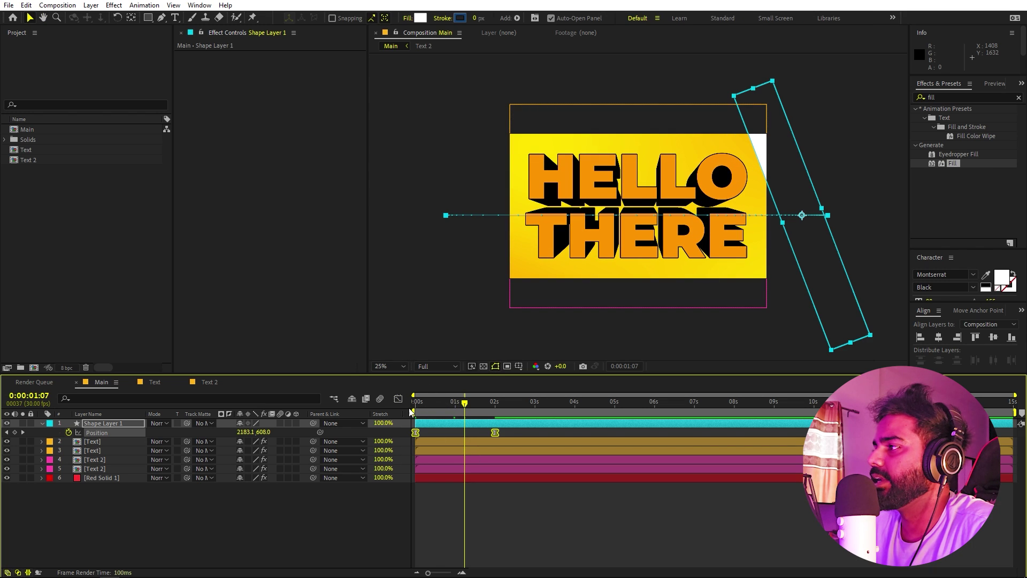
mouse_move(430, 411)
left_mouse_down()
mouse_move(454, 412)
mouse_move(435, 404)
left_mouse_up()
scroll(562, 257, "up", 2)
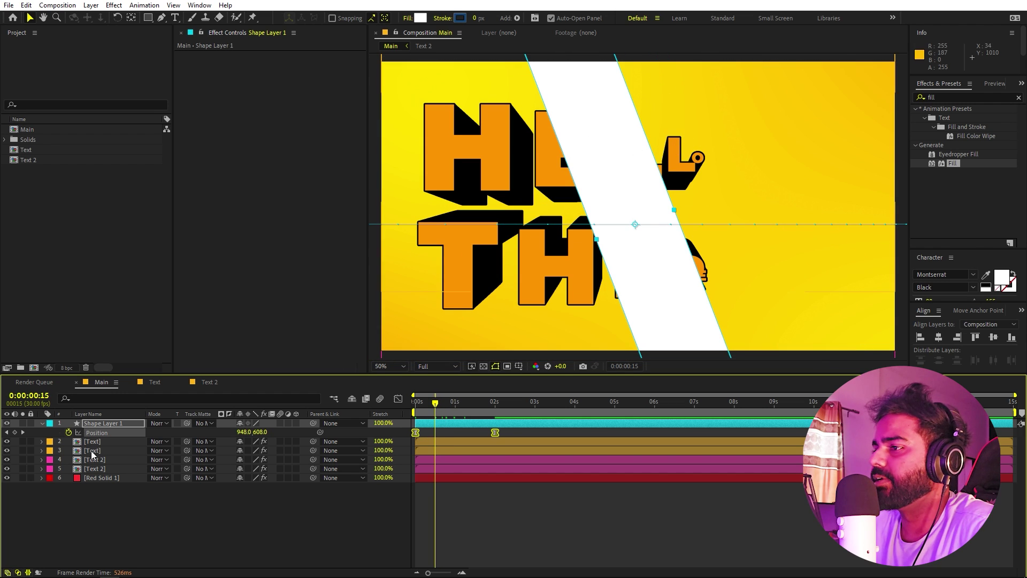
left_click(43, 423)
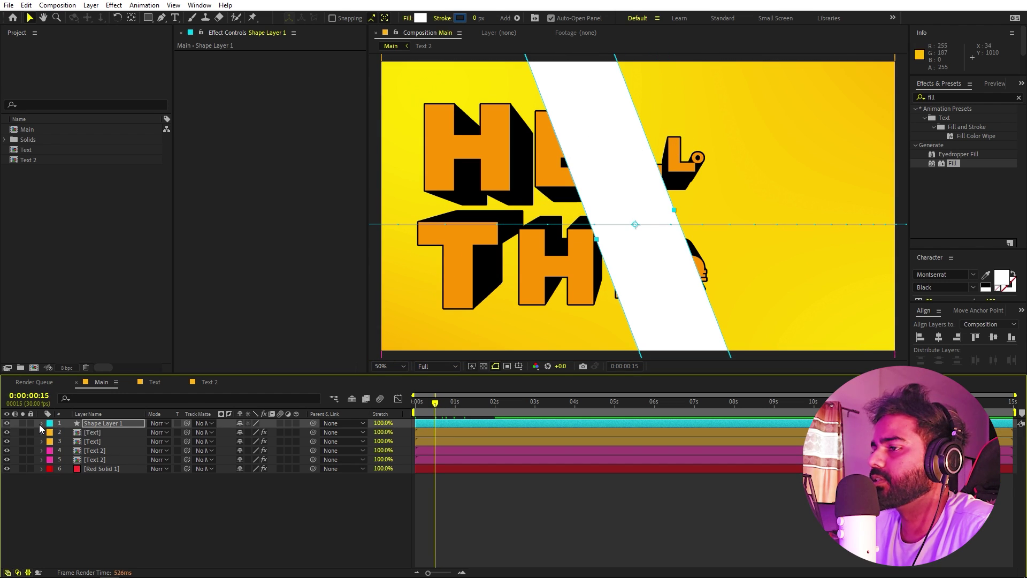
Duplicate the HELLO [Text] layer as a style-free copy for matting
left_click(101, 430)
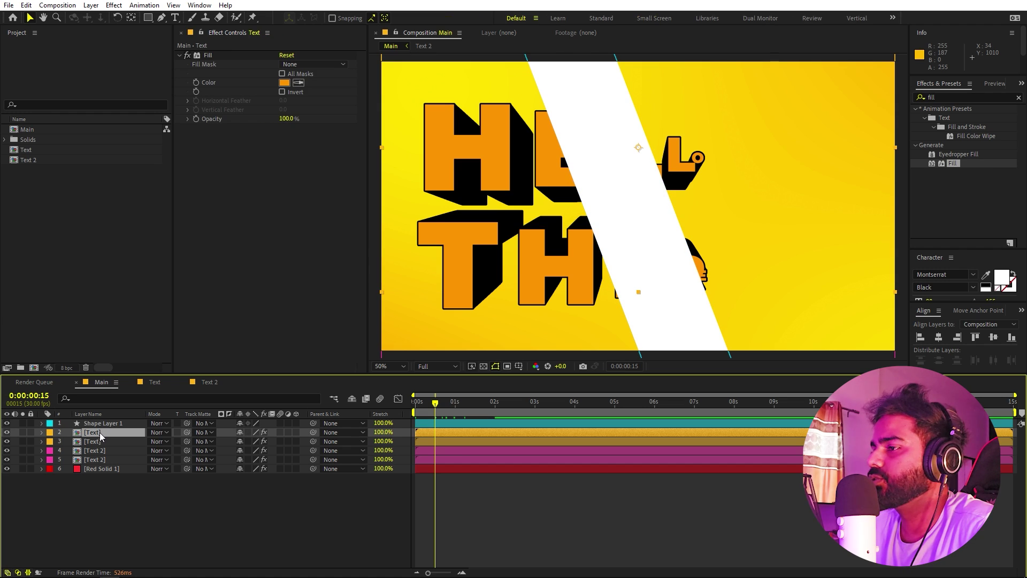
key("ctrl+d")
left_click(42, 432)
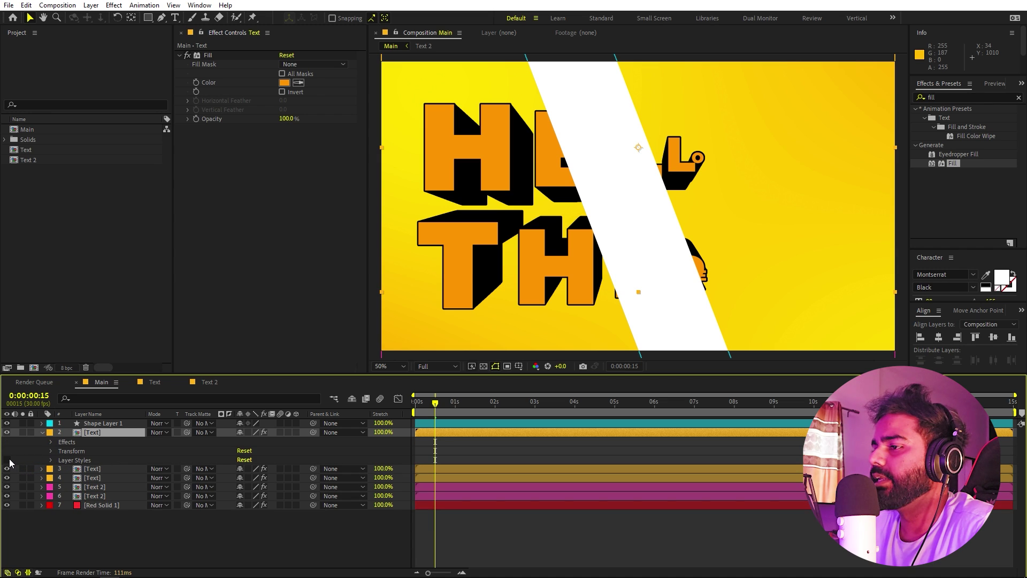
left_click(42, 433)
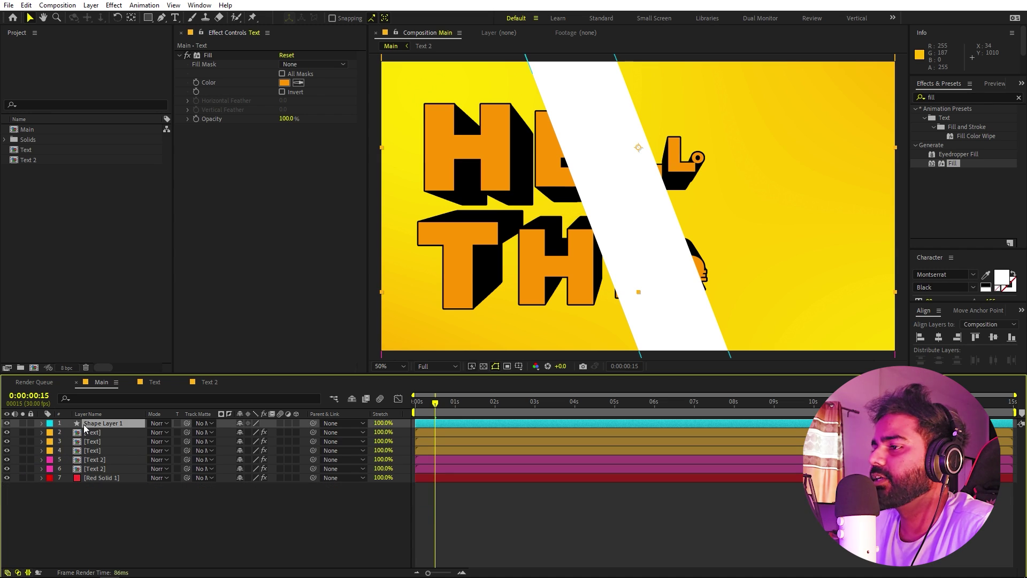
Set Shape Layer 1's track matte to the HELLO text copy and preview the shine
left_click(94, 423)
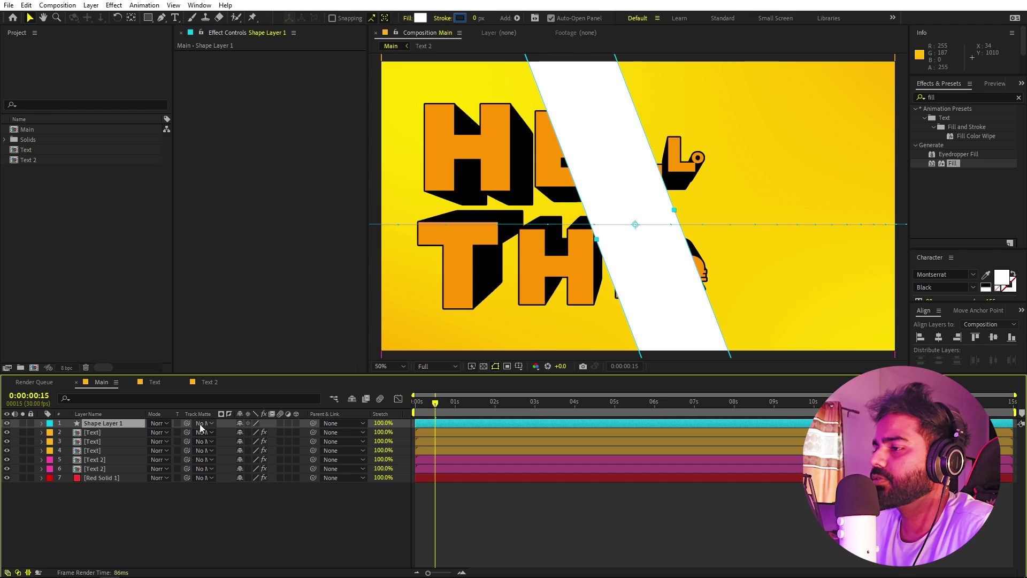
left_click_drag(187, 423, 93, 437)
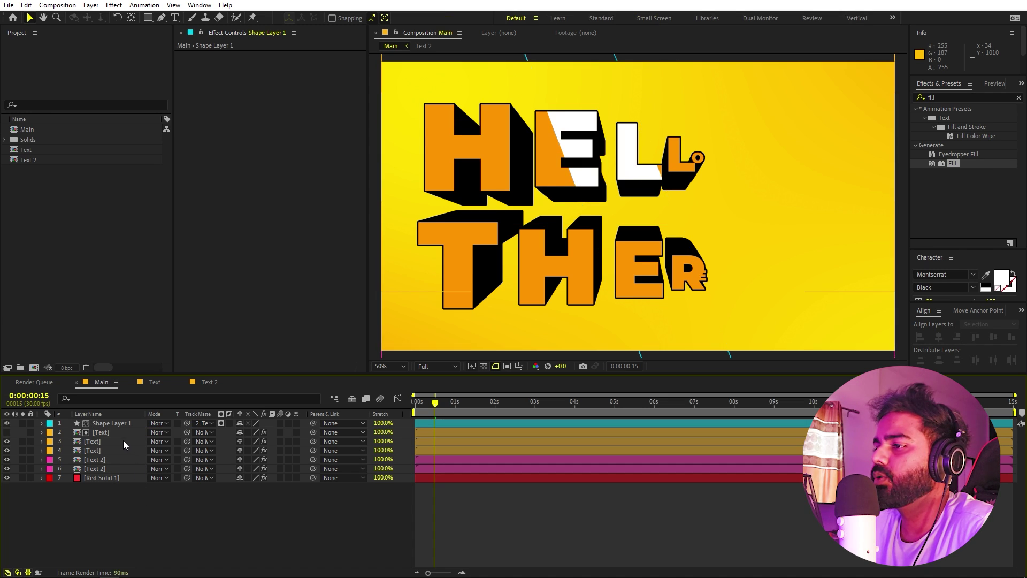
left_click_drag(99, 434, 101, 422)
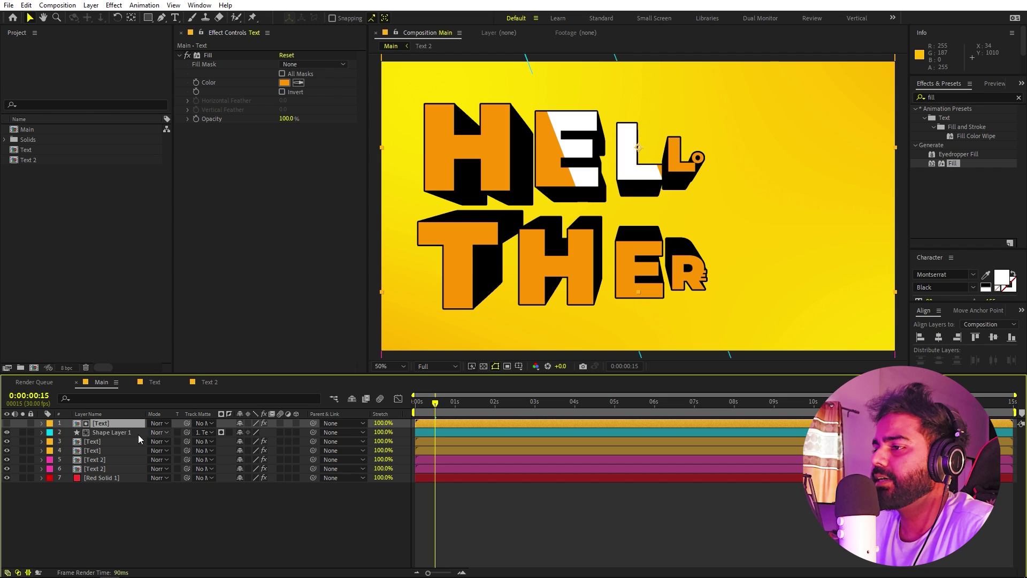
left_click_drag(105, 425, 107, 439)
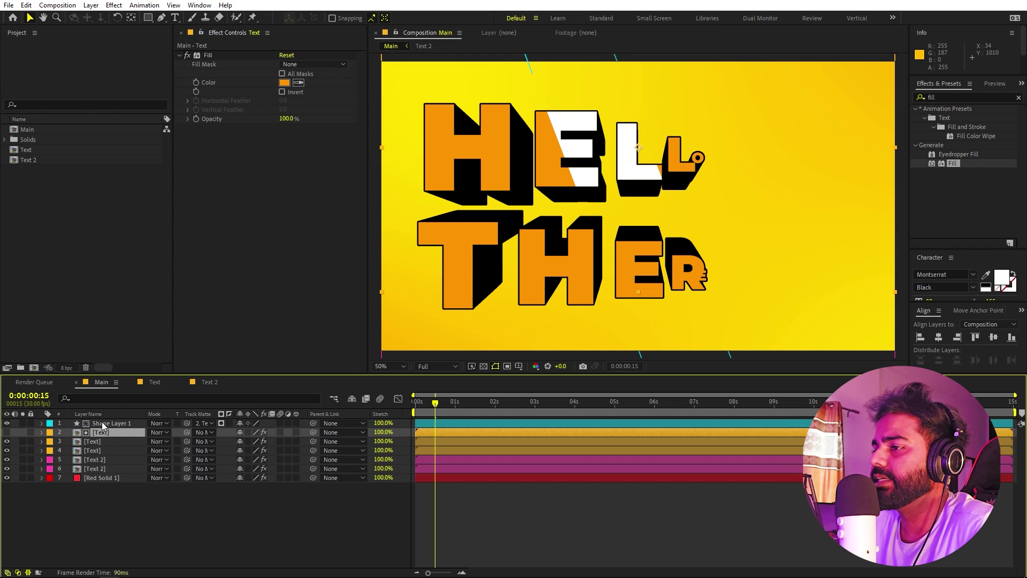
left_click(103, 424)
key("space")
left_click_drag(424, 405, 463, 421)
key("space")
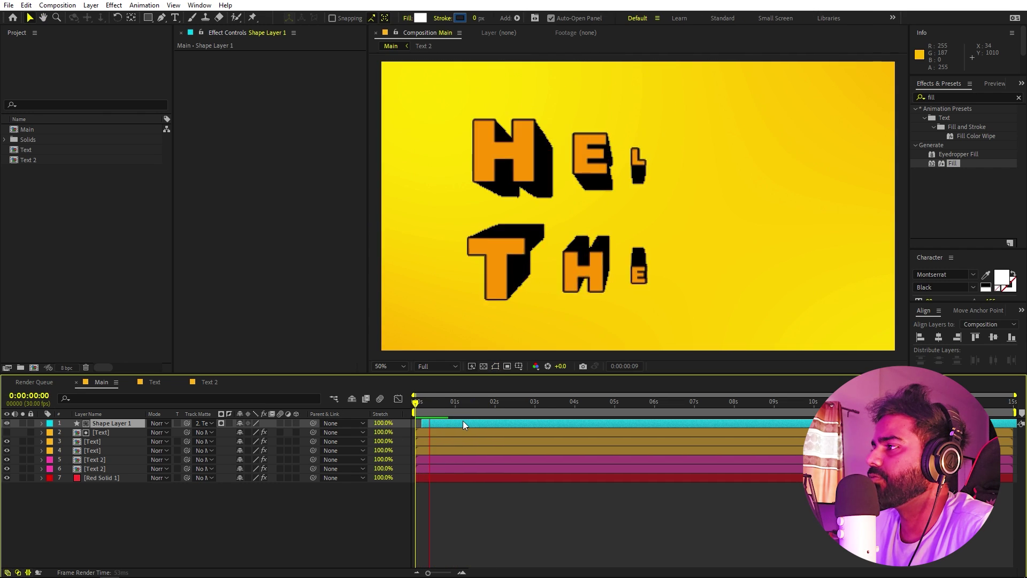
key("space")
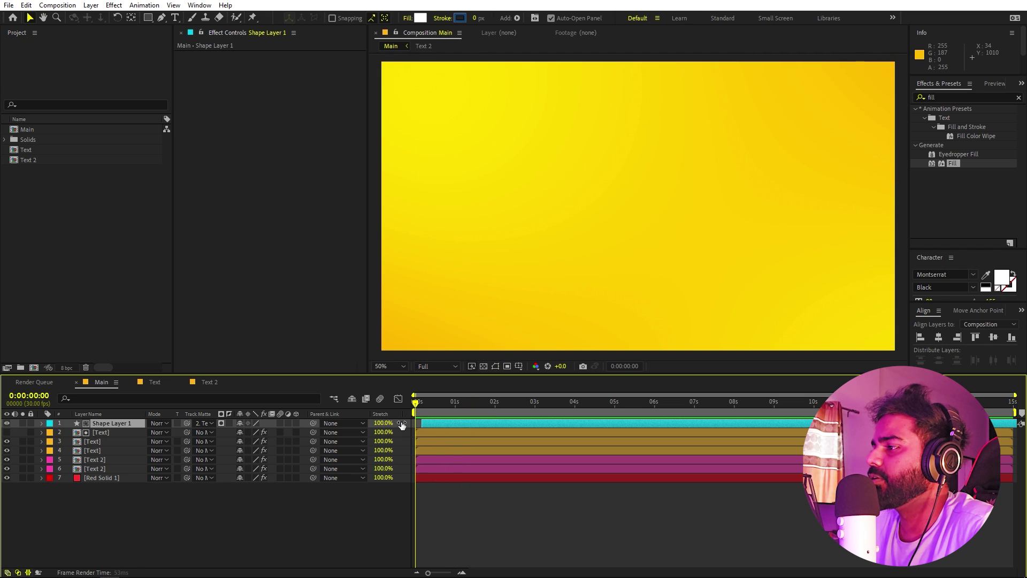
Duplicate the [Text 2] layer and turn off the copy's layer styles
key("space")
key("Page_Up")
key("Page_Up")
key("Page_Up")
key("Page_Up")
key("Page_Up")
key("Page_Up")
key("Page_Up")
key("Page_Up")
key("Page_Up")
key("Page_Up")
key("Page_Up")
key("Page_Up")
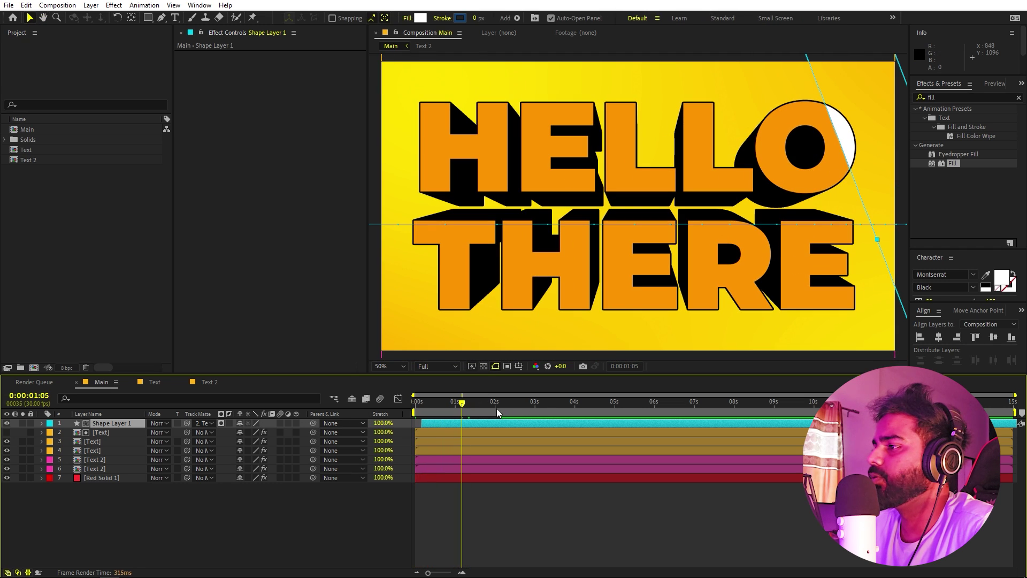
left_click(102, 462)
key("ctrl+d")
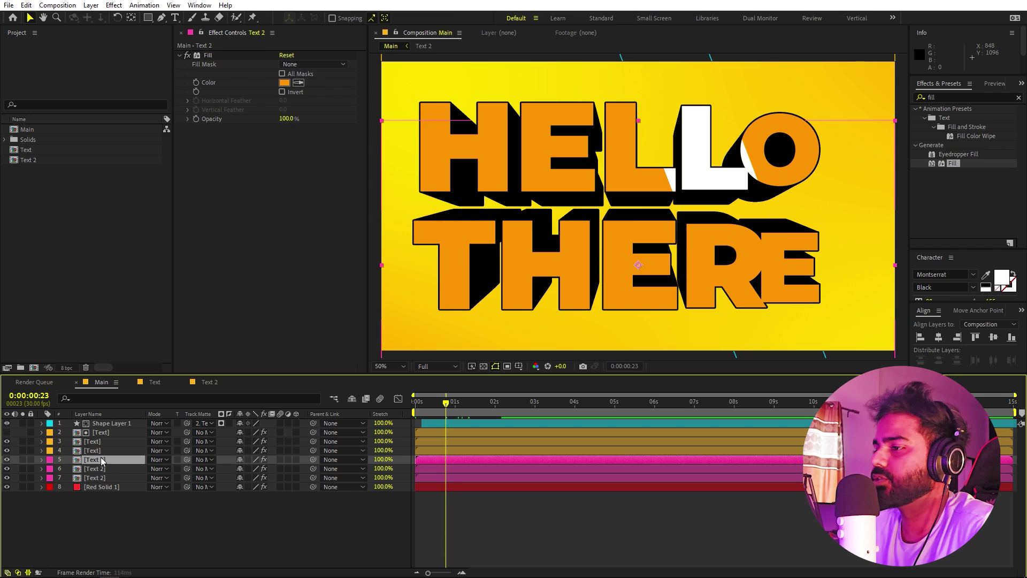
left_click(41, 459)
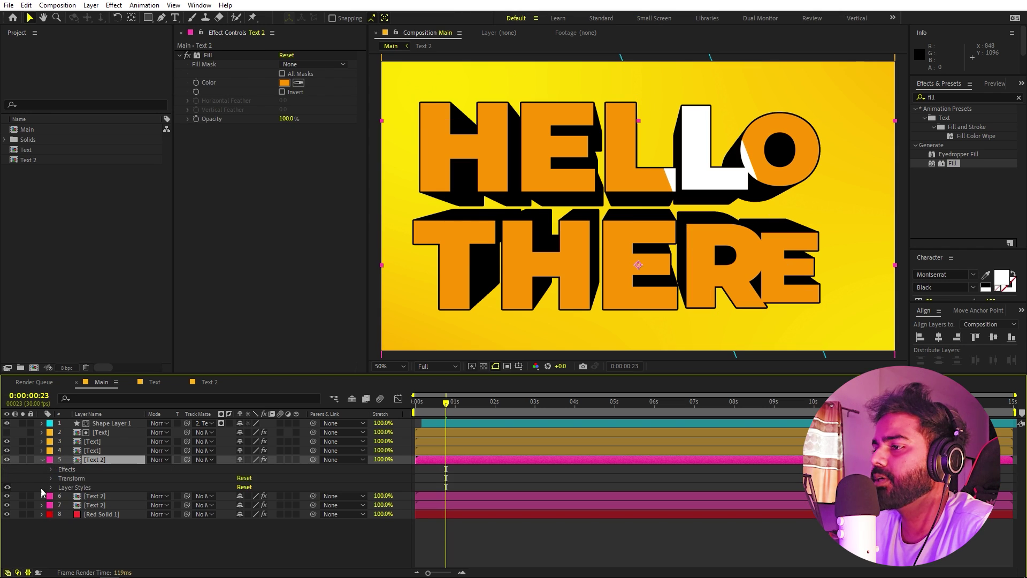
left_click(7, 487)
Duplicate the shine as Shape Layer 2, placed above the Text 2 copy as its matte
left_click(113, 423)
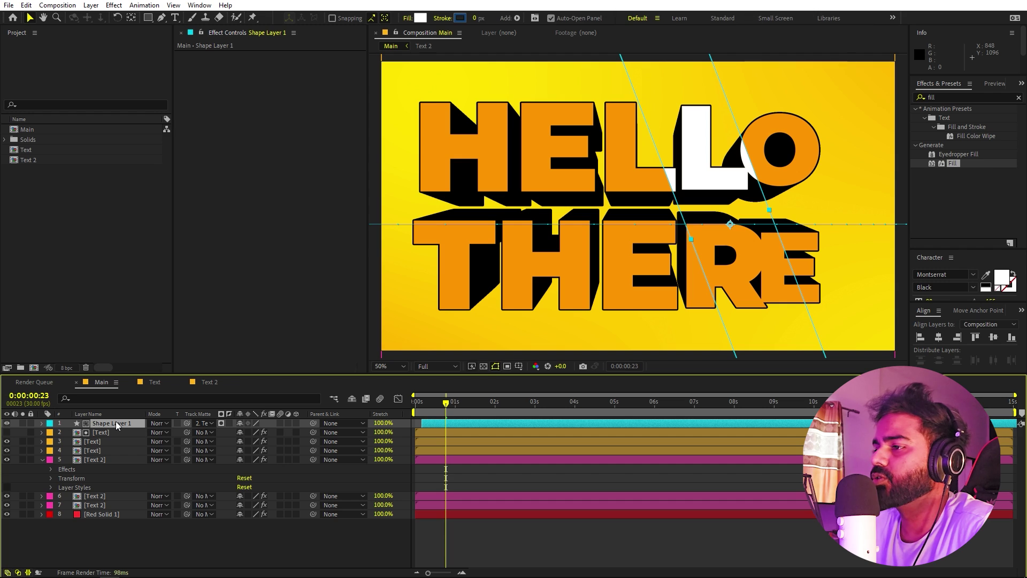
key("ctrl+d")
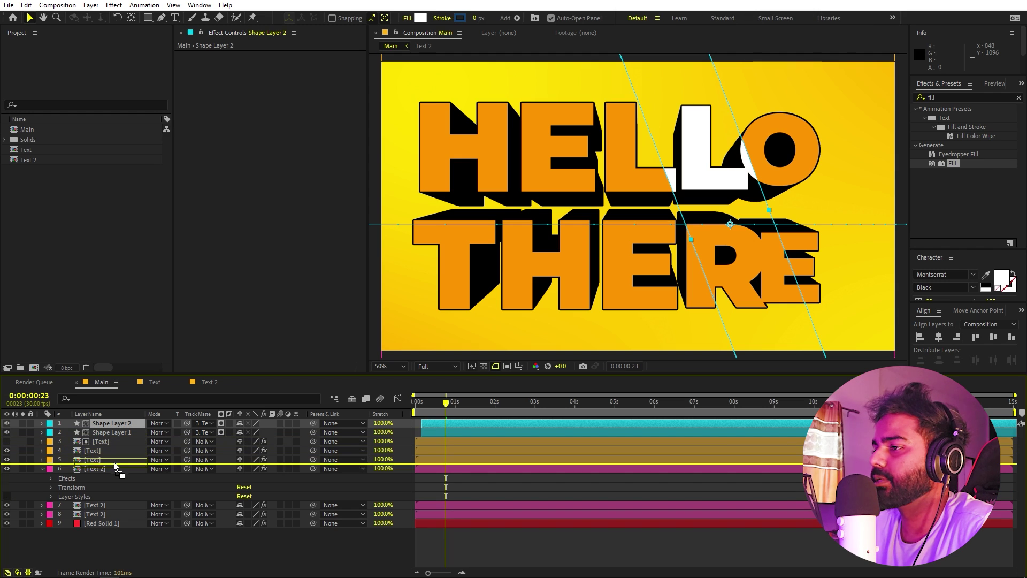
left_click_drag(112, 423, 91, 469)
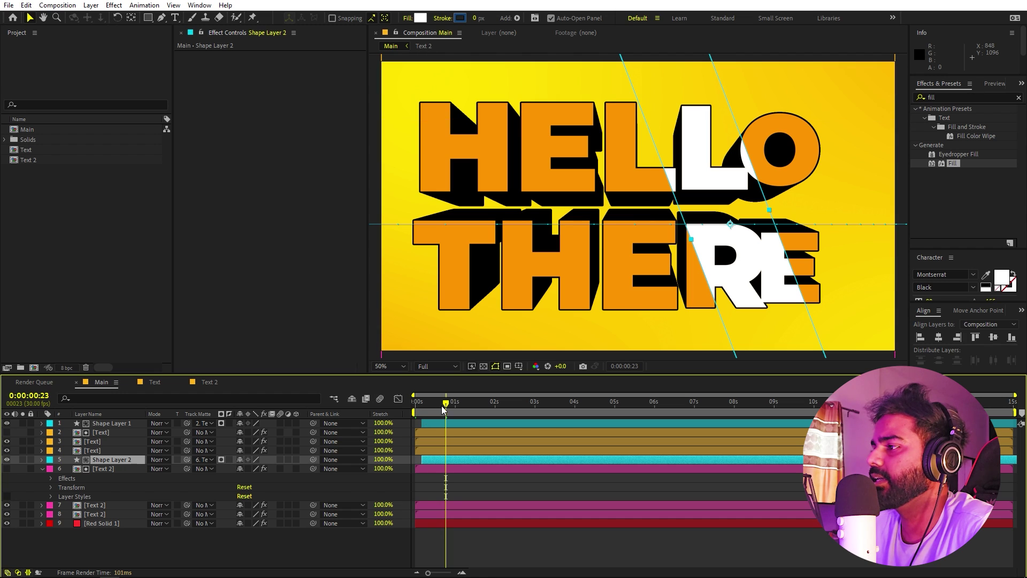
key("space")
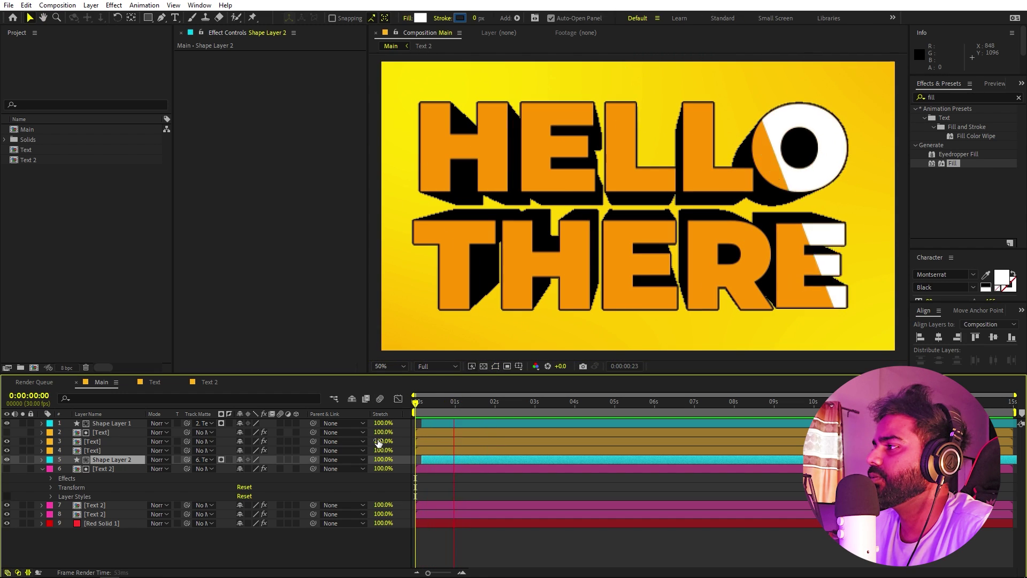
Shift the THERE [Text 2] layers a few frames later and preview
key("space")
key("ctrl+a")
key("u")
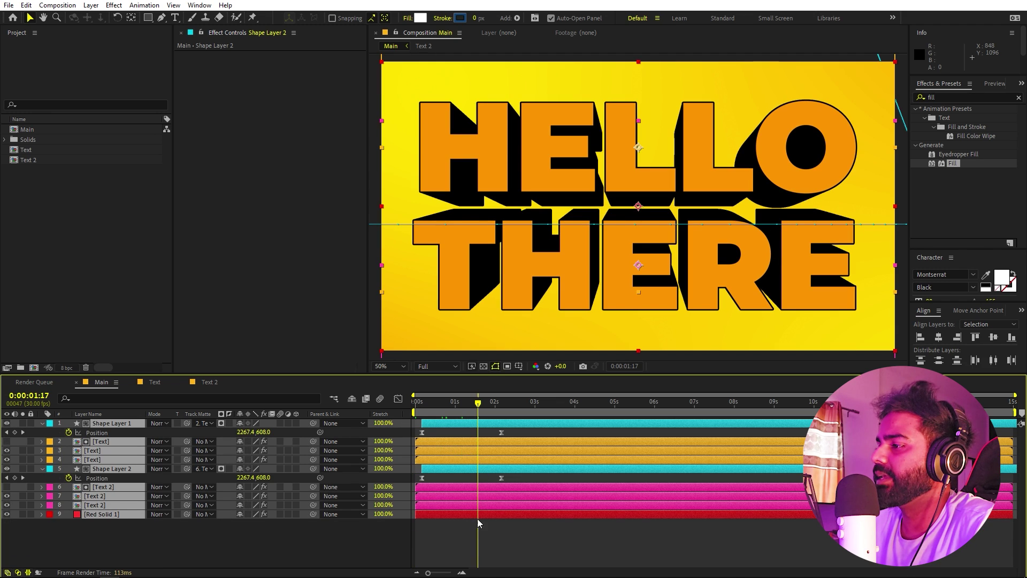
key("u")
left_click(482, 526)
left_click(460, 426)
left_click(440, 460)
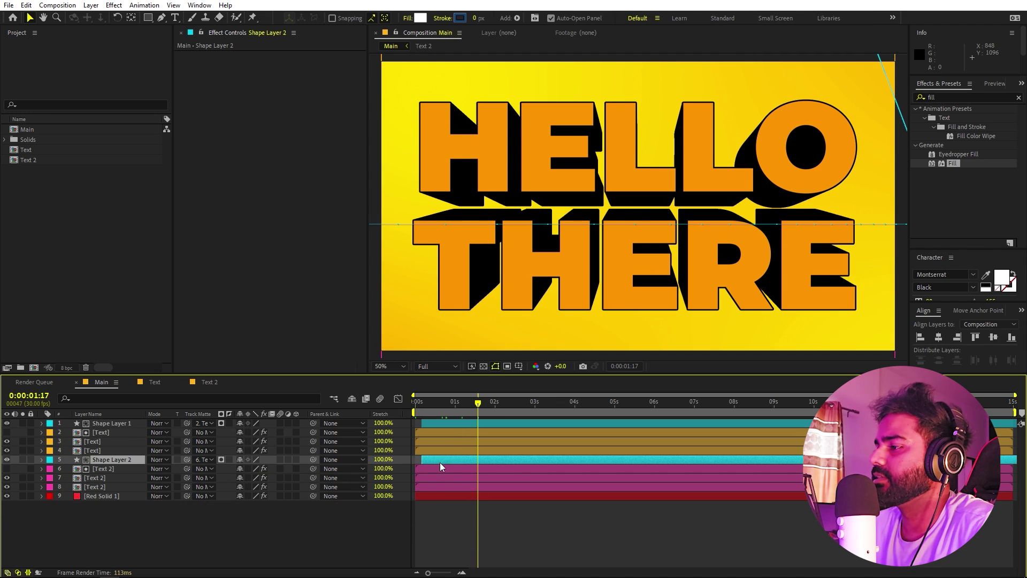
left_click(429, 487, "shift")
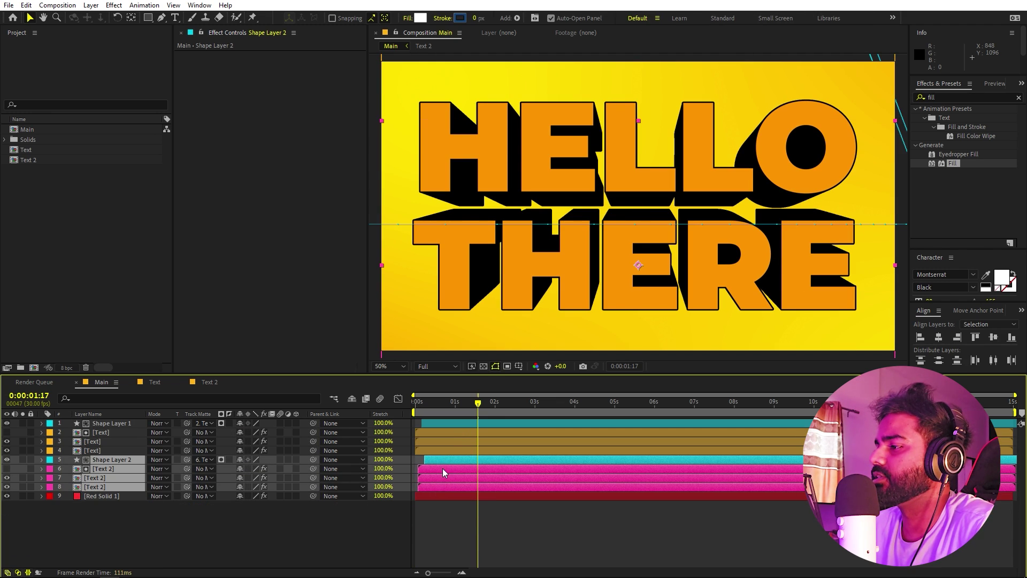
left_click(439, 468)
left_click(423, 486, "shift")
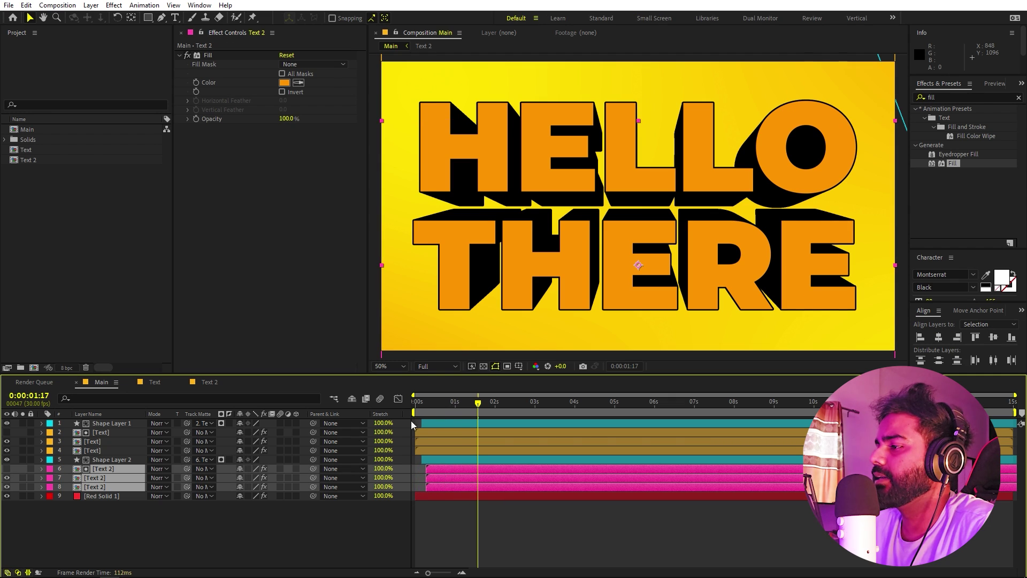
key("Home")
key("space")
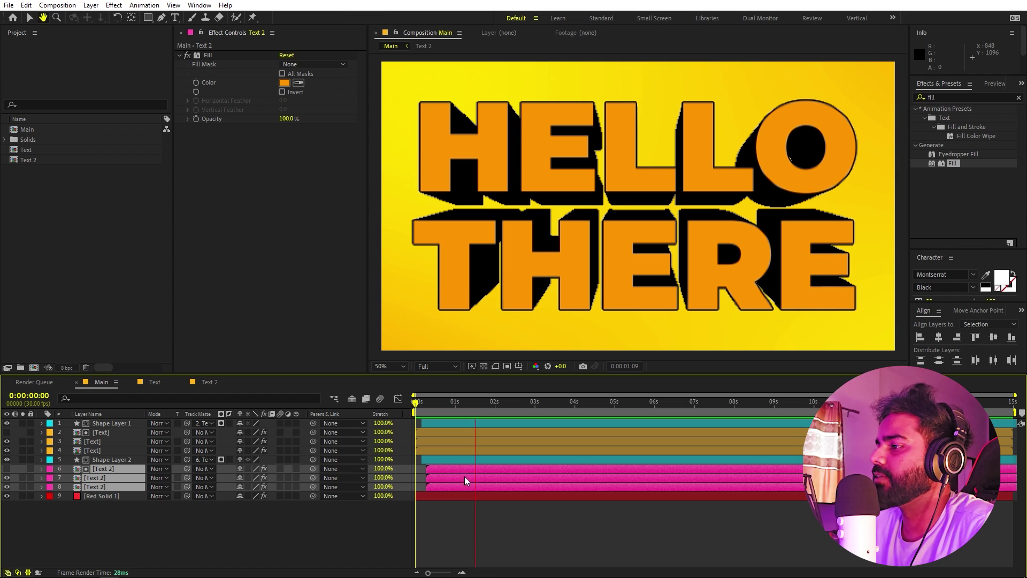
Slide both shine layers later in the timeline and preview the staggered reveal
left_click(457, 461)
left_click(459, 426, "shift")
left_click_drag(458, 426, 470, 426)
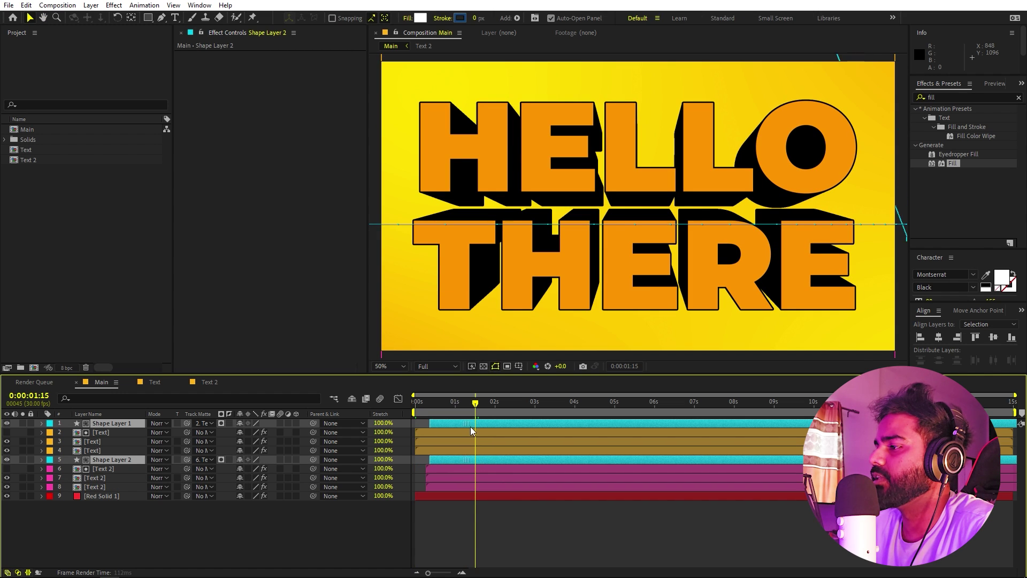
key("Home")
key("space")
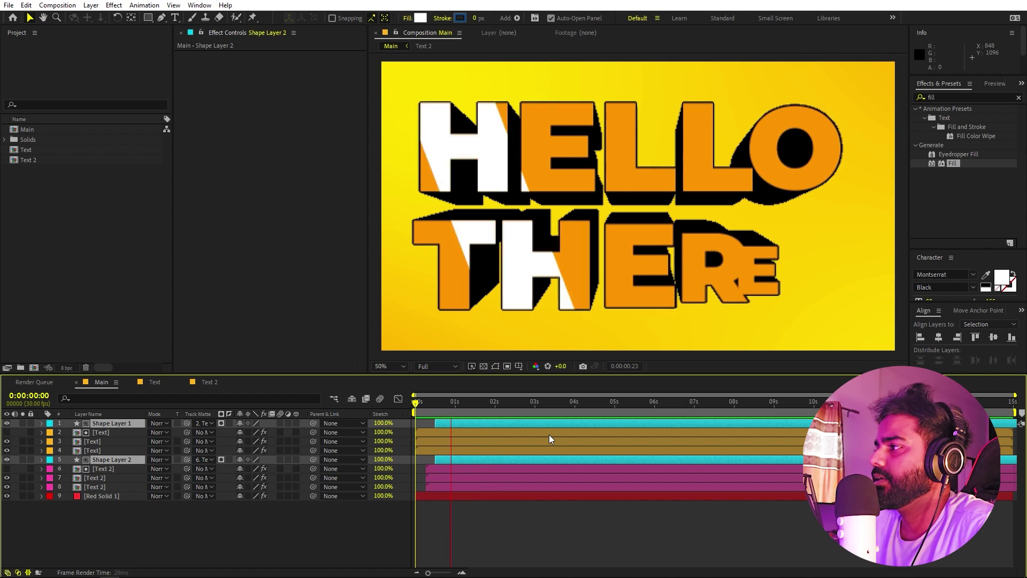
left_click(529, 539)
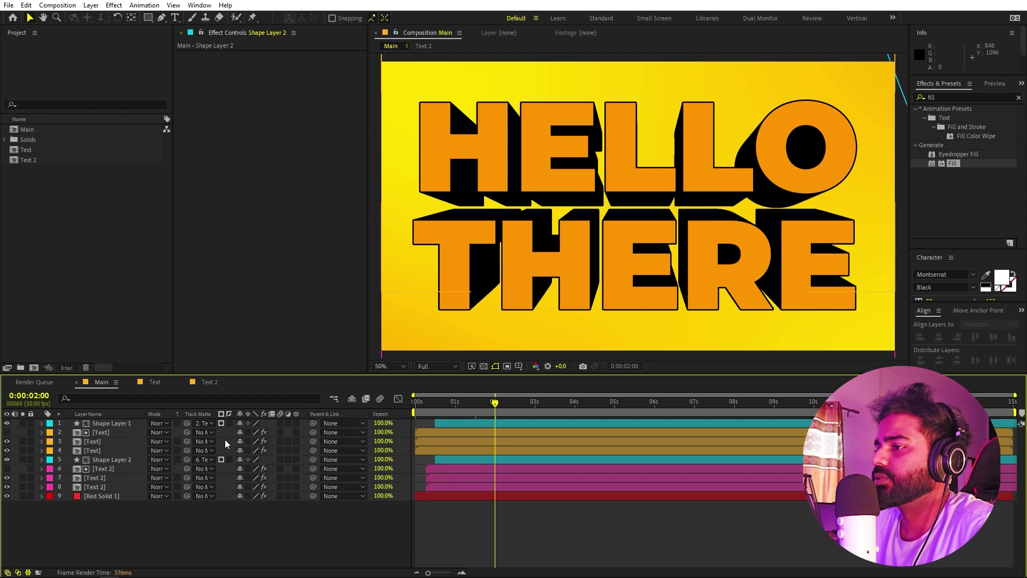
Add a Null 1 layer and parent all text and shine layers to it
right_click(145, 532)
mouse_move(257, 404)
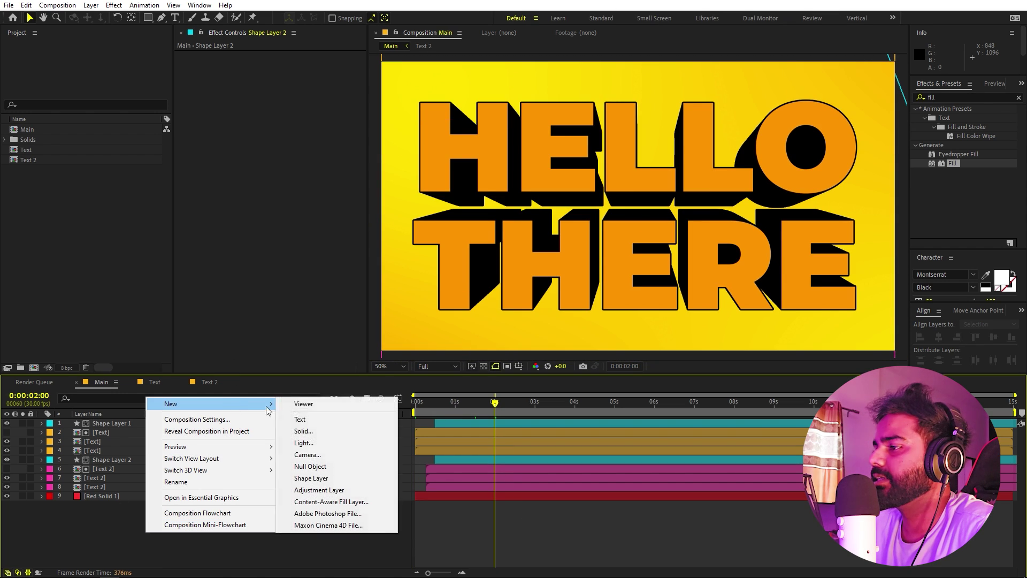
left_click(311, 466)
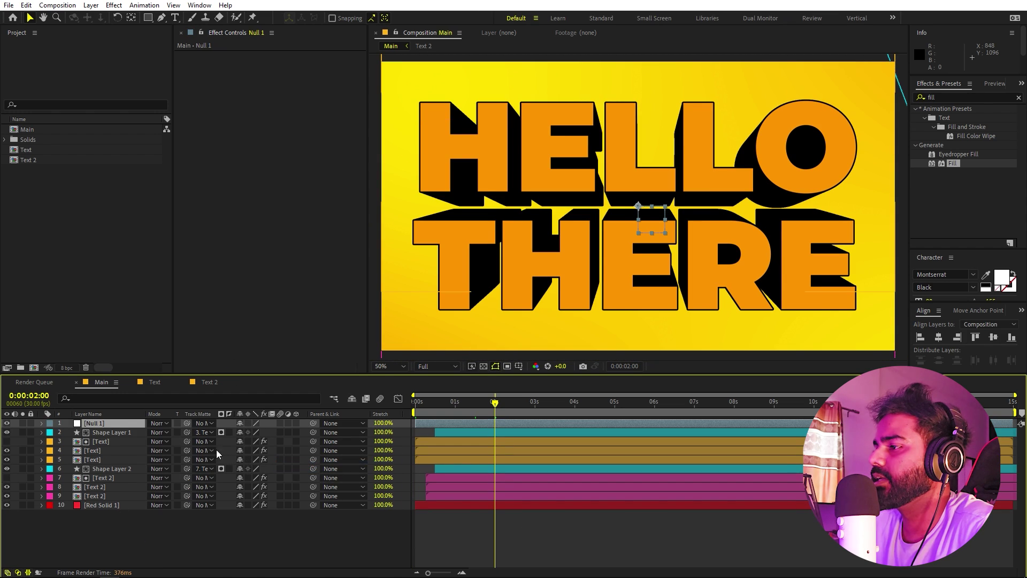
left_click(129, 433)
left_click(108, 496, "shift")
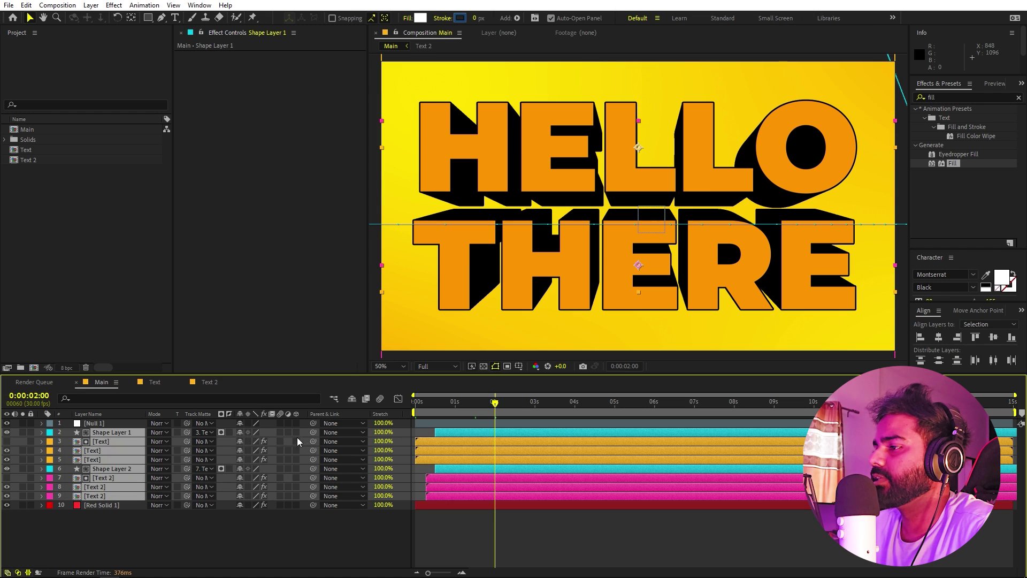
left_click_drag(313, 432, 94, 423)
Scale Null 1 to 67.8% to shrink the title, then preview
left_click(93, 423)
key("s")
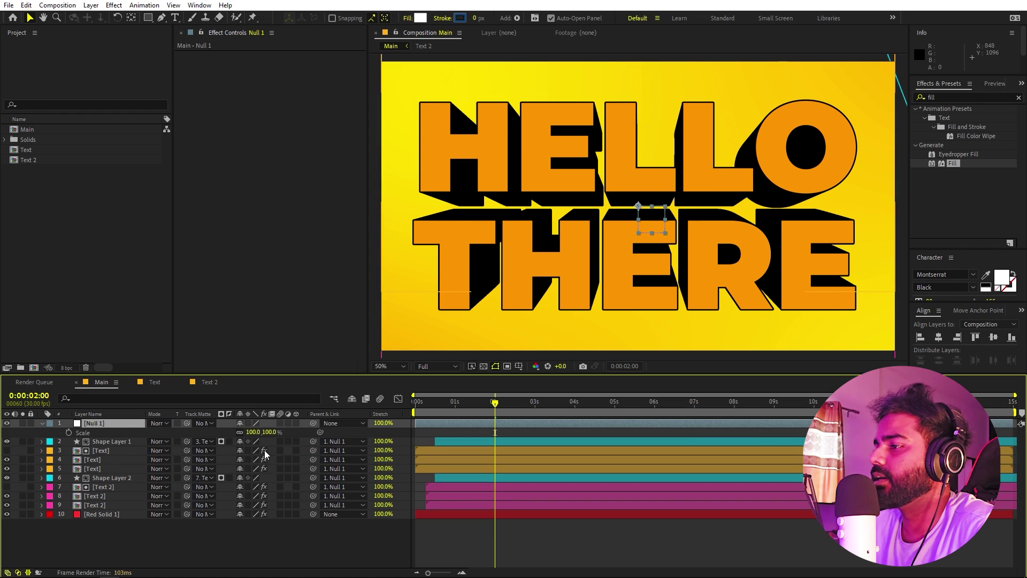
left_click_drag(266, 434, 93, 451)
left_click(502, 526)
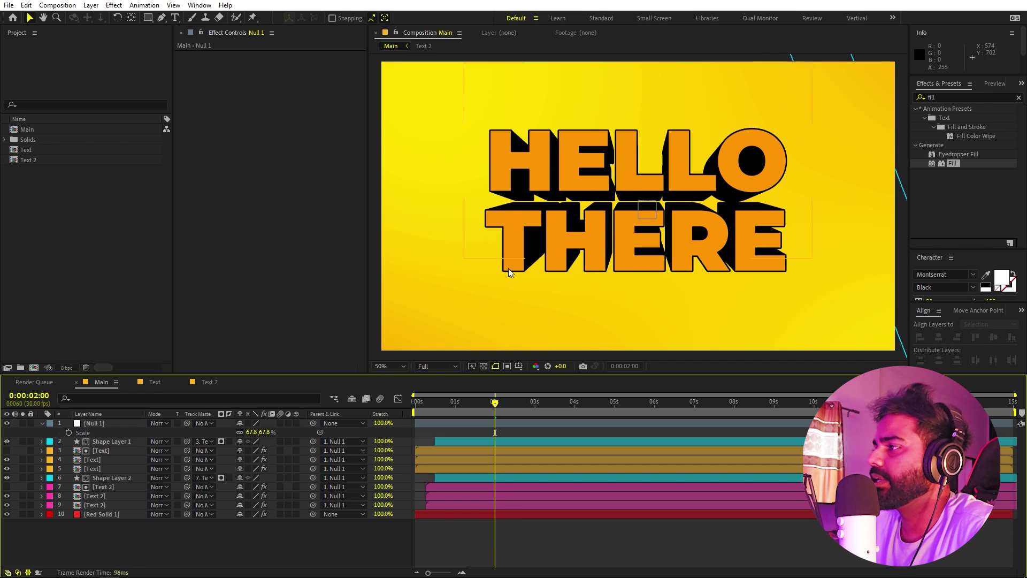
key("Home")
key("space")
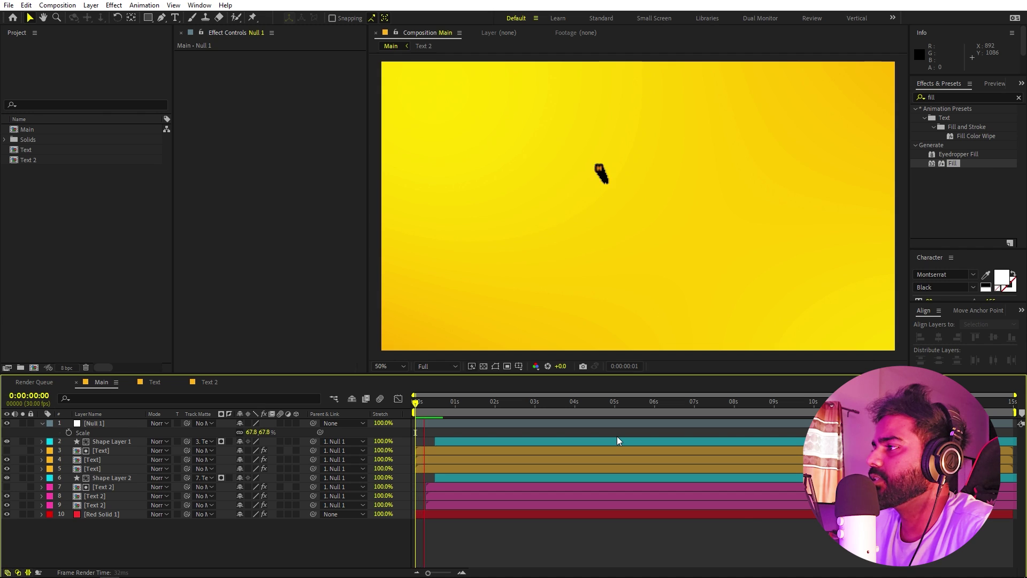
left_click(89, 262)
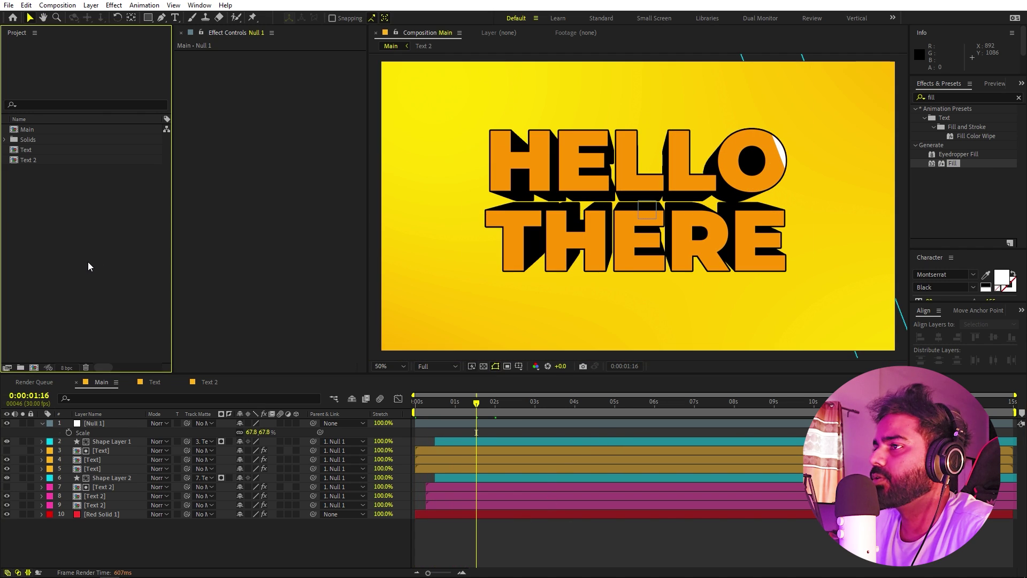
Duplicate the Text and Text 2 layers and move the copies just above Red Solid 1
left_click(99, 461)
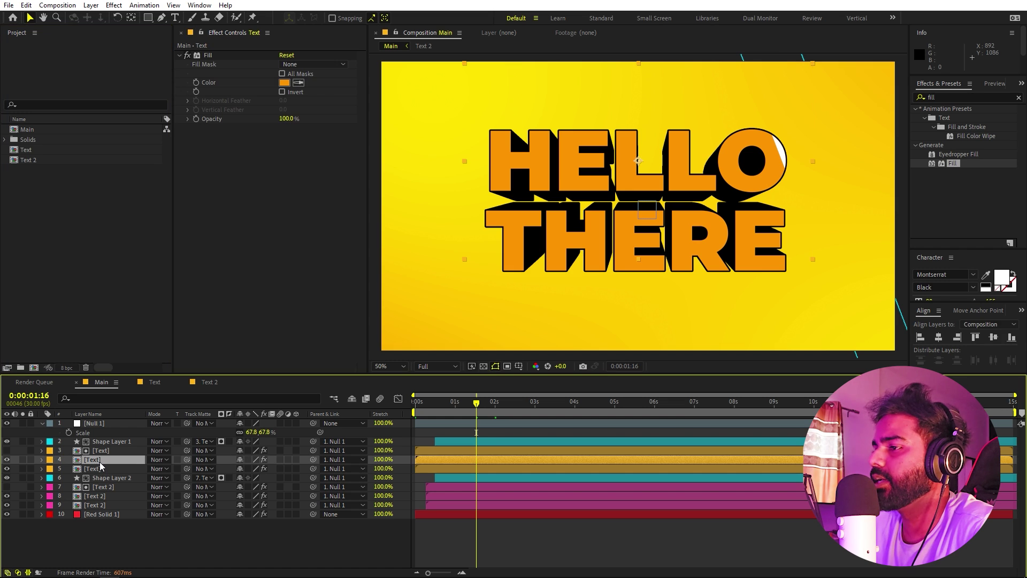
left_click(98, 496, "ctrl")
key("ctrl+d")
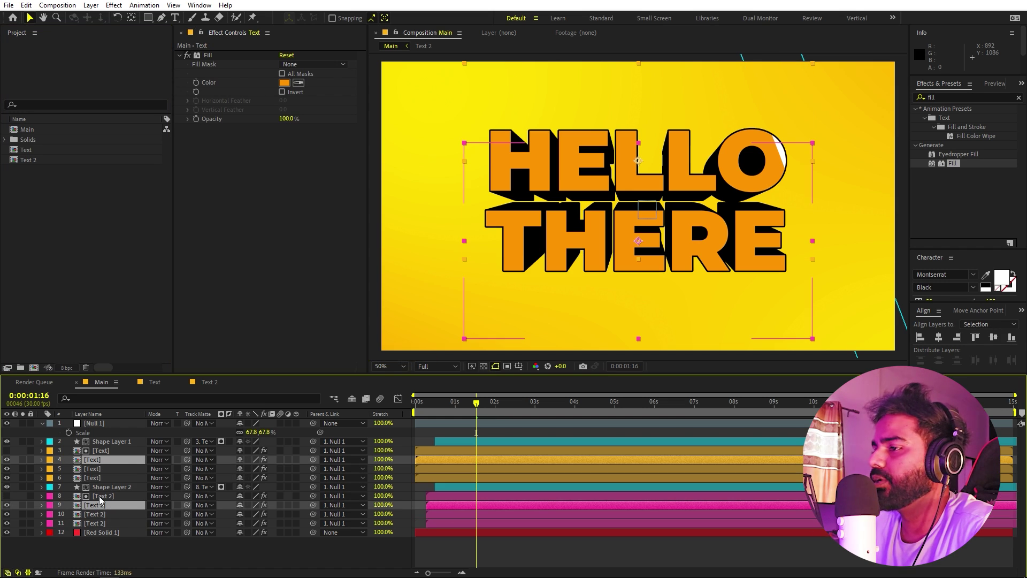
left_click_drag(99, 504, 98, 529)
Pre-compose the copies into a comp named 'Shadow' and make it a 3D layer
right_click(102, 518)
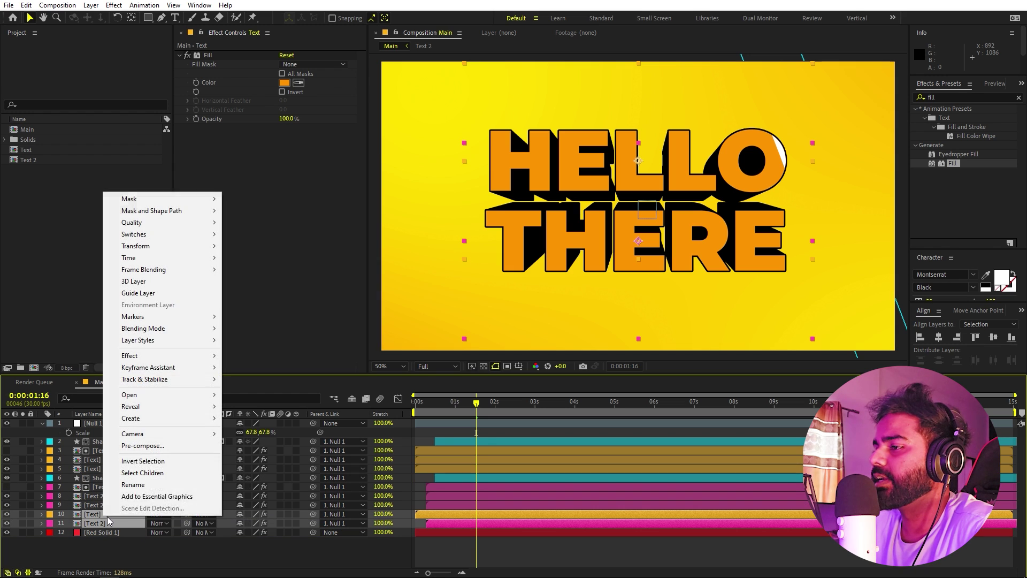
left_click(151, 452)
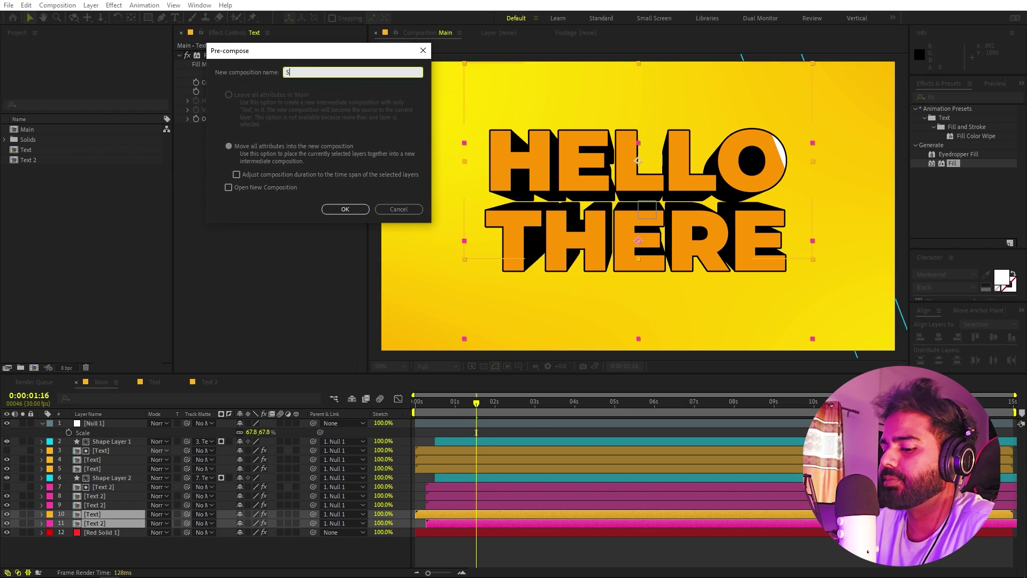
type("Shadow")
left_click(347, 209)
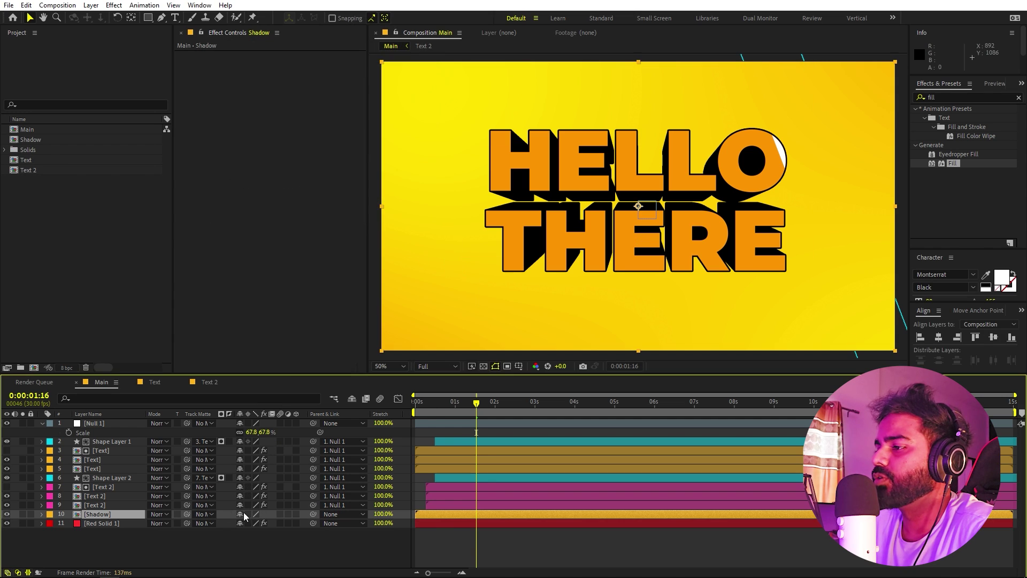
left_click(297, 514)
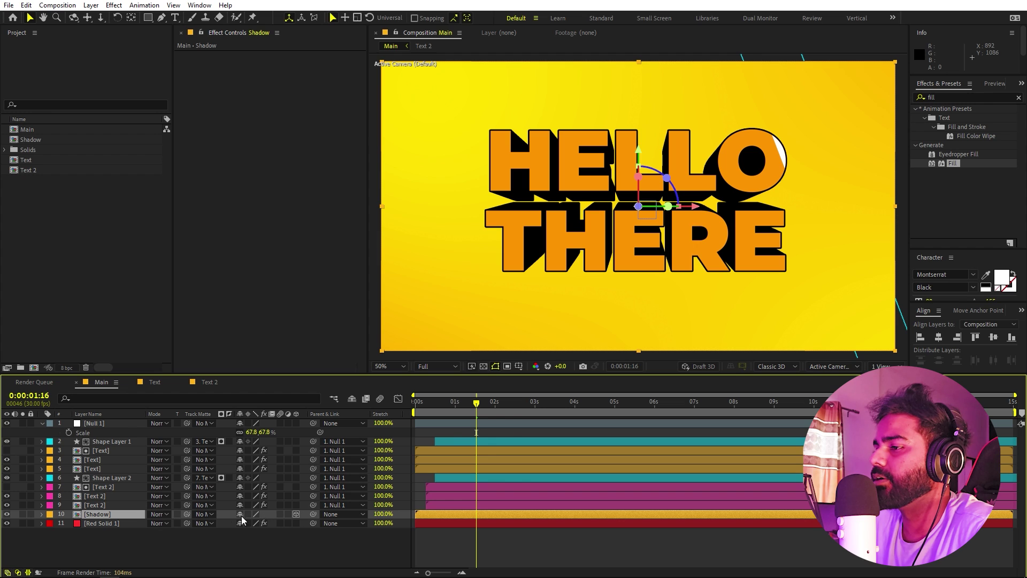
Tilt the Shadow layer to about -86° X Rotation and lower it beneath the floating text
key("r")
mouse_move(252, 543)
left_mouse_down()
mouse_move(289, 542)
mouse_move(244, 535)
mouse_move(220, 548)
mouse_move(232, 544)
left_mouse_up()
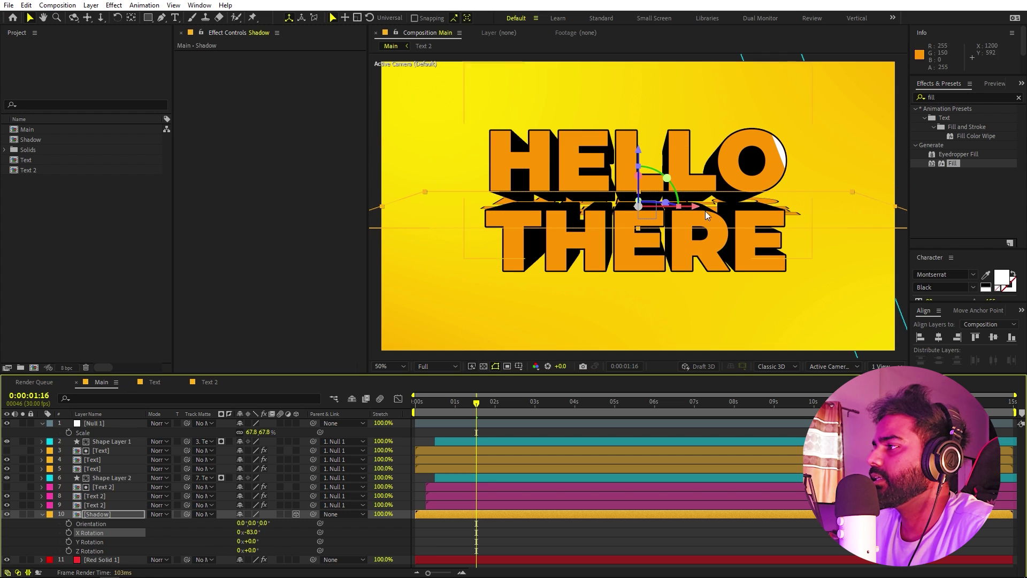
left_click_drag(640, 155, 639, 259)
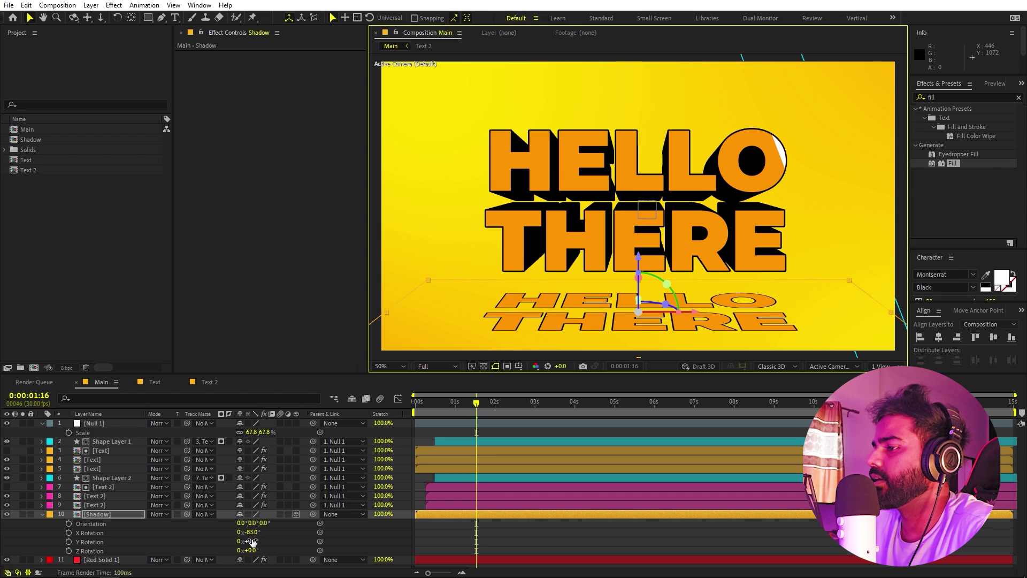
left_click_drag(251, 534, 252, 534)
Apply a Fill effect to the Shadow layer and set its colour to black (000000)
left_click_drag(952, 163, 110, 514)
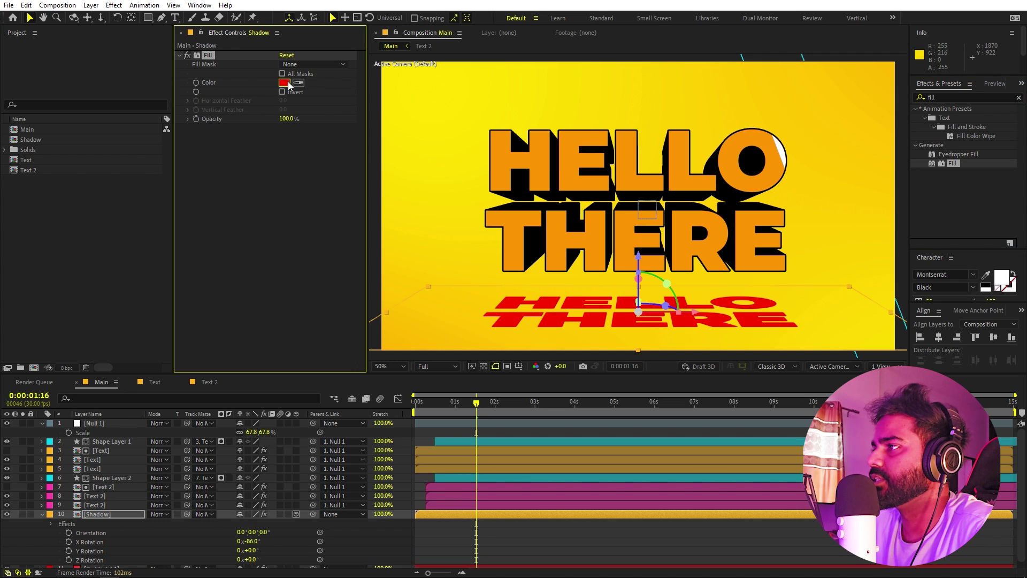
left_click(284, 83)
type("000000")
left_click(273, 274)
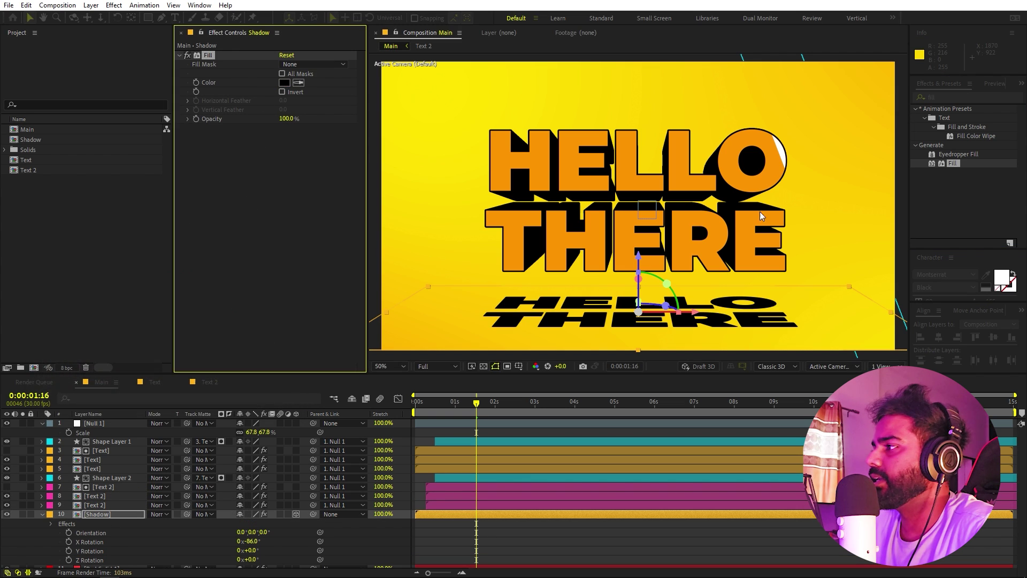
Apply Gaussian Blur to the Shadow layer, softening it with Blurriness 268
double_click(957, 97)
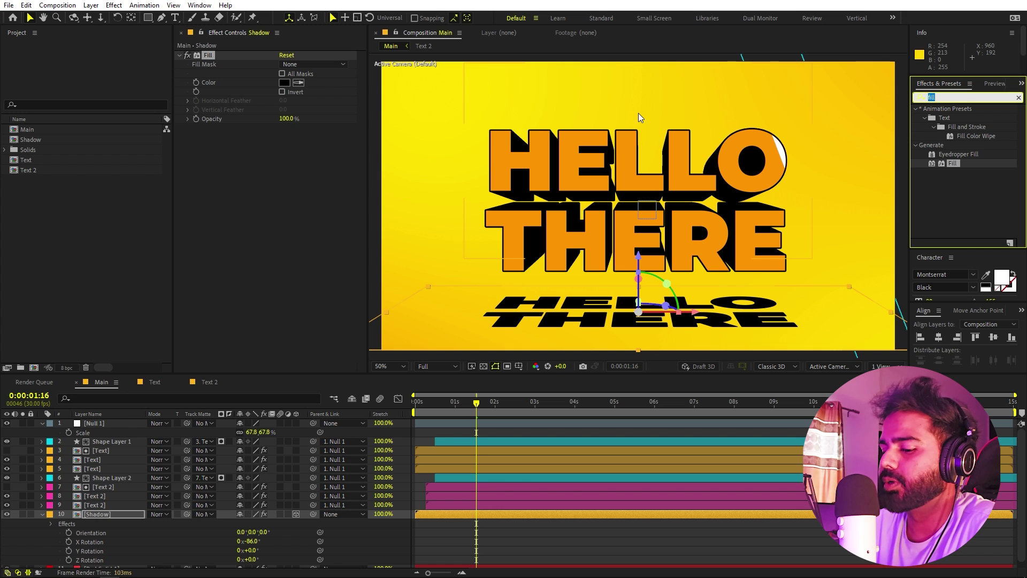
type("gauss")
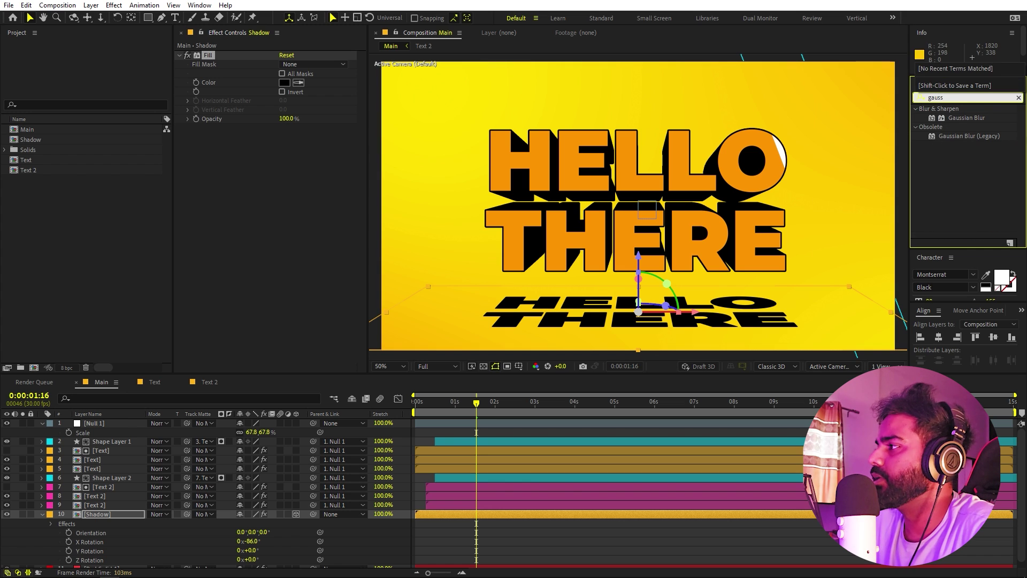
left_click_drag(967, 117, 1024, 167)
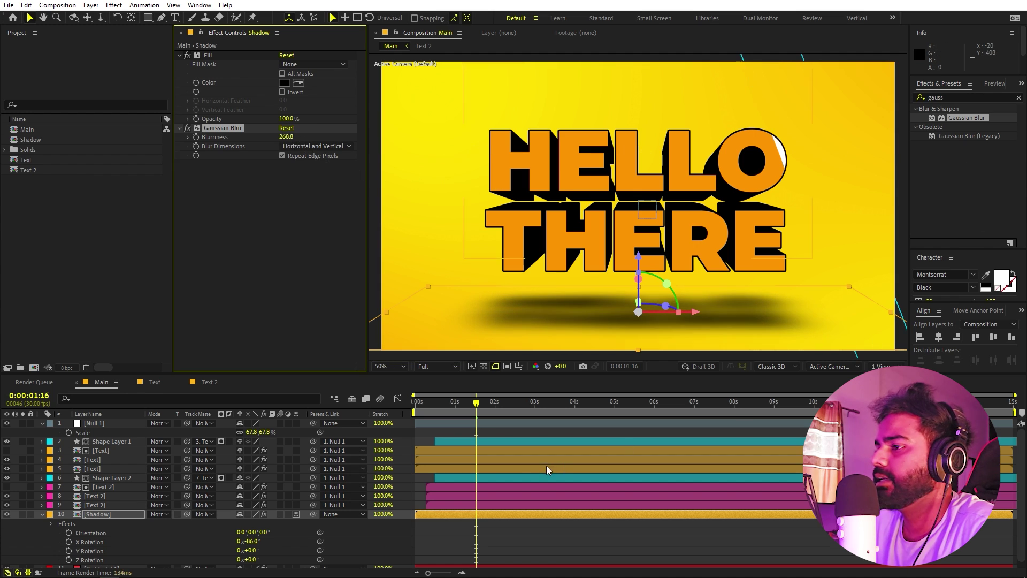
Lower the blurred shadow's opacity to lighten it, then preview the animation from the start
key("t")
mouse_move(242, 524)
left_mouse_down()
mouse_move(213, 532)
mouse_move(251, 533)
left_mouse_up()
key("r")
key("Home")
key("space")
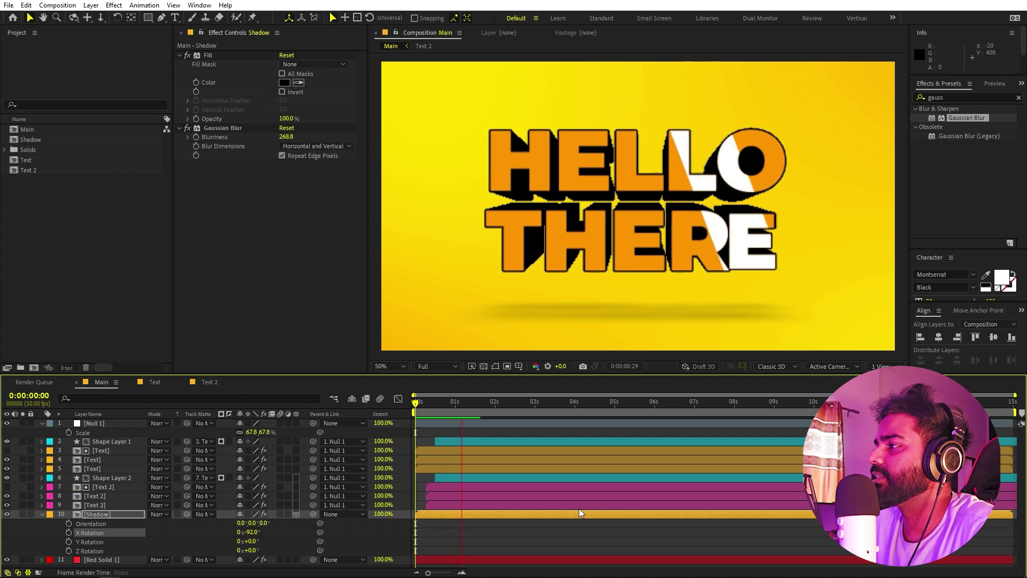
key("space")
key("Home")
key("space")
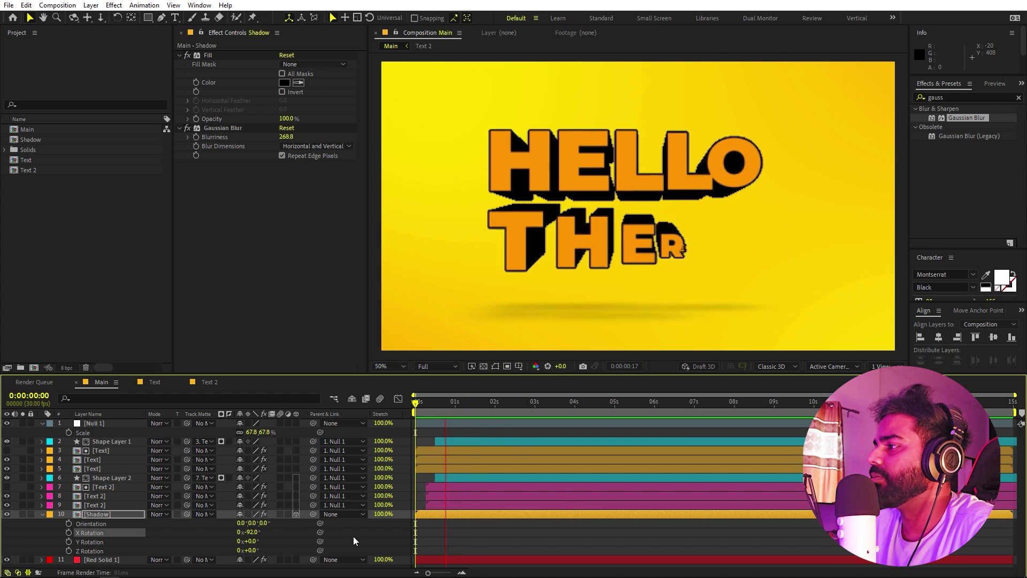
key("space")
Raise the shadow's opacity to 58% and preview the animation again from the start
key("t")
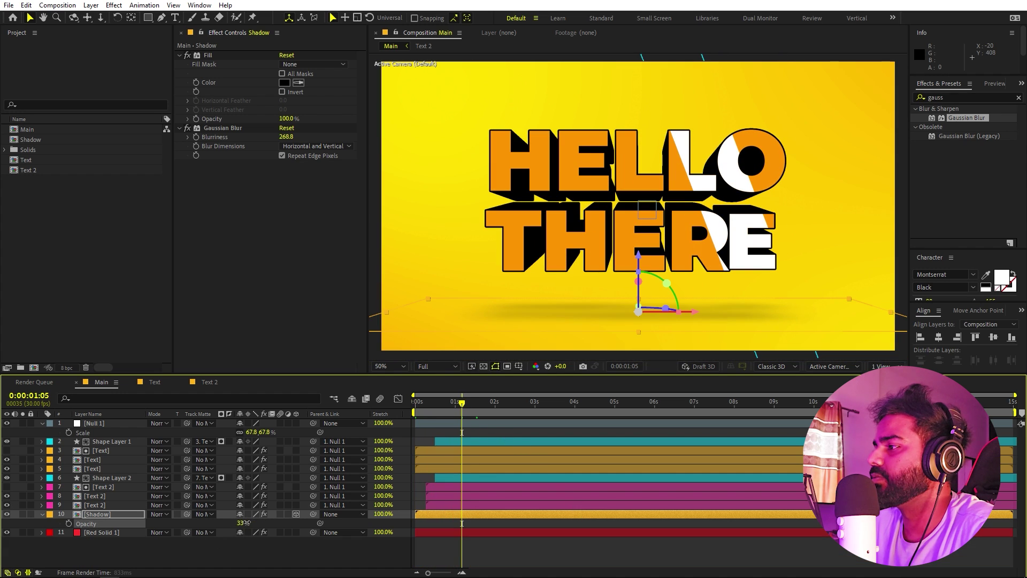
left_click_drag(246, 522, 255, 522)
key("Home")
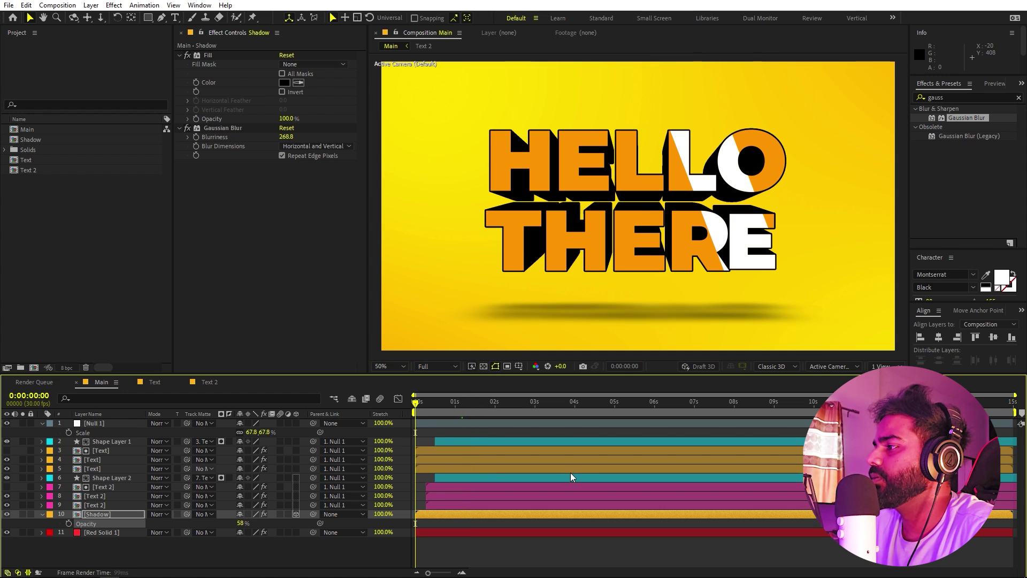
key("space")
key("space")
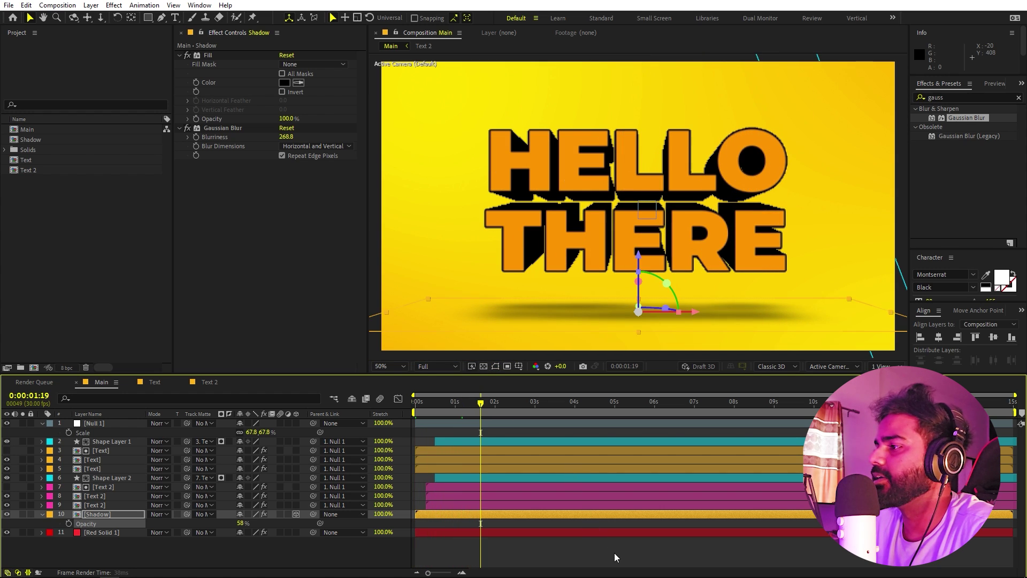
left_click(615, 553)
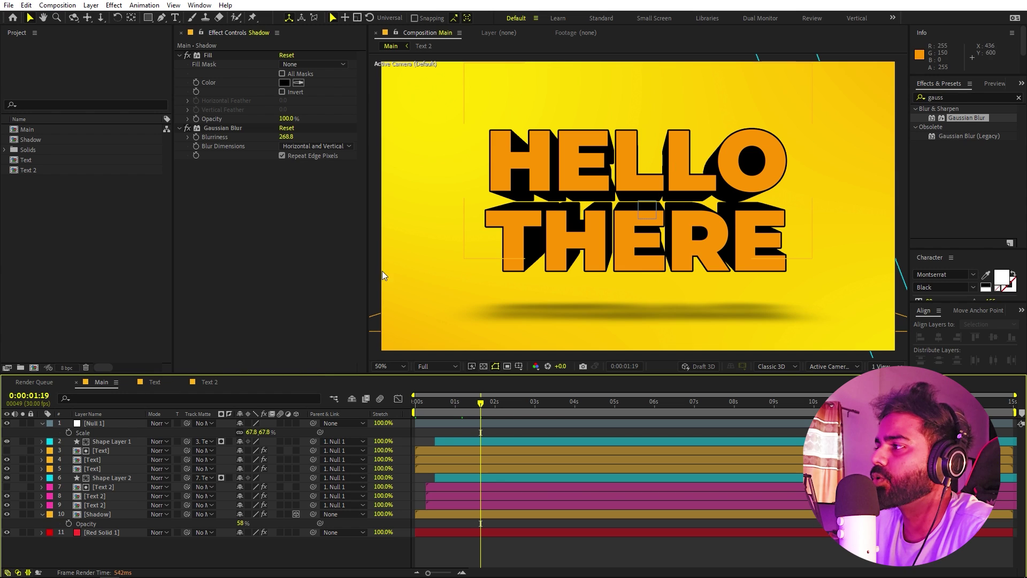
In the Text composition, change HELLO to 3D and return to Main
left_click(154, 384)
double_click(95, 422)
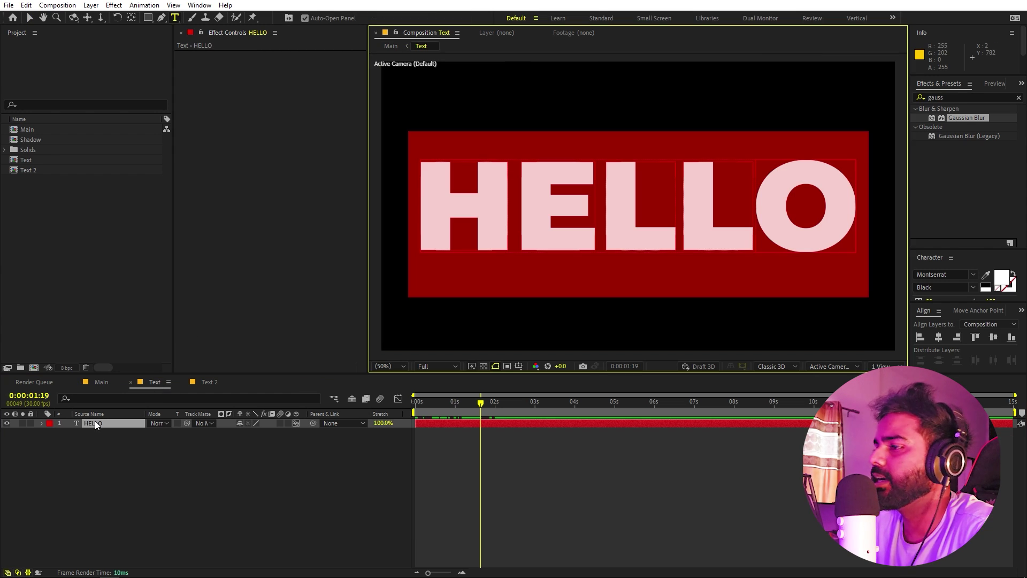
type("#D")
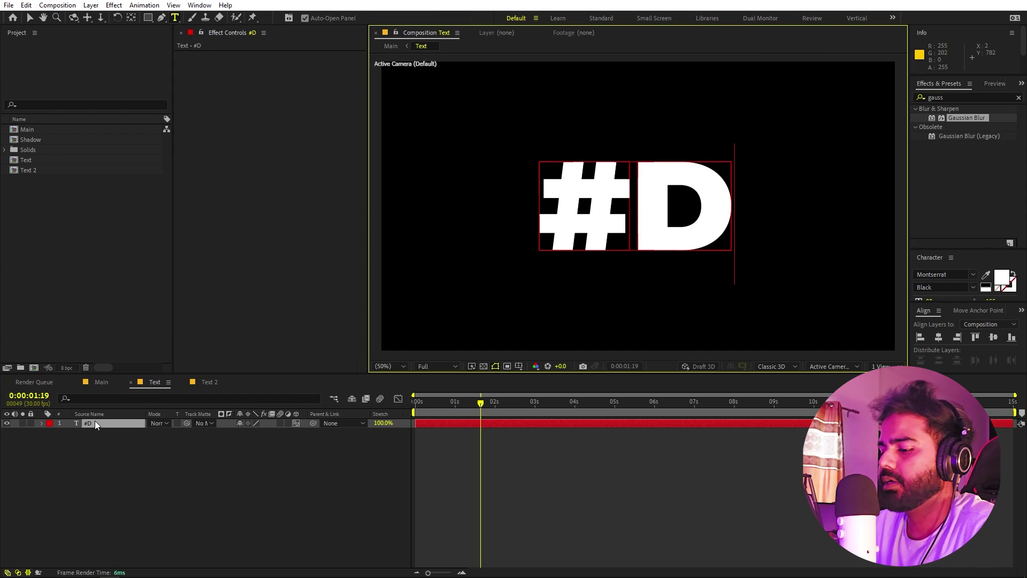
key("BackSpace")
key("BackSpace")
type("3D")
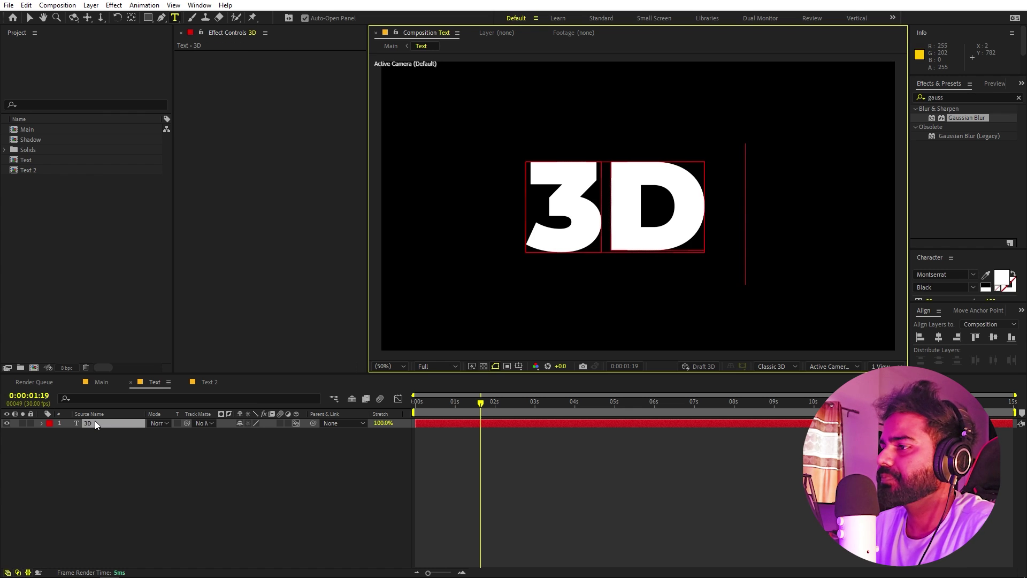
left_click(108, 444)
left_click(102, 381)
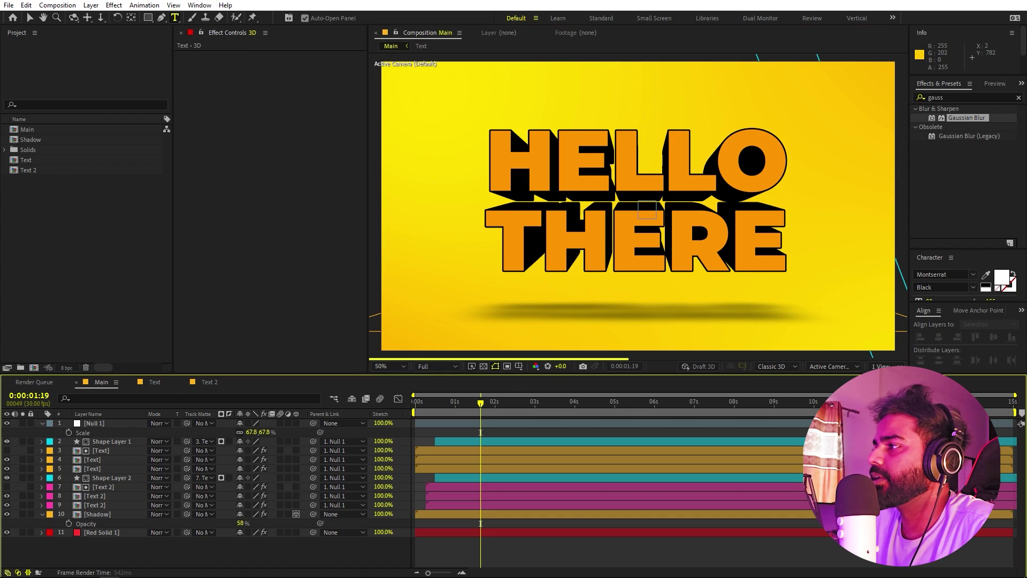
In the Text 2 composition, change THERE to TEXT, then preview Main from the start
left_click(171, 382)
left_click(201, 383)
double_click(108, 423)
type("TEXT")
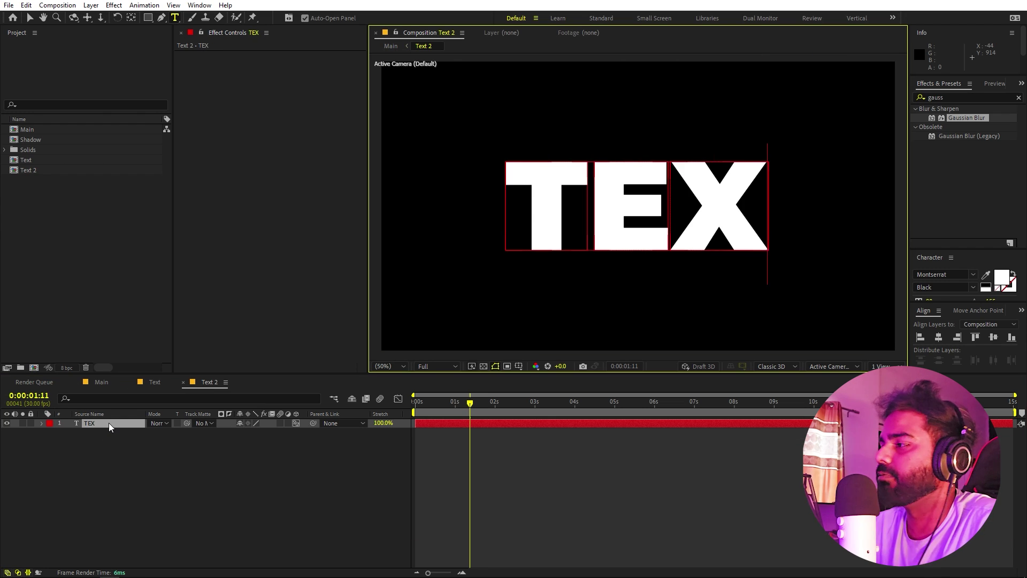
left_click(134, 455)
left_click(101, 382)
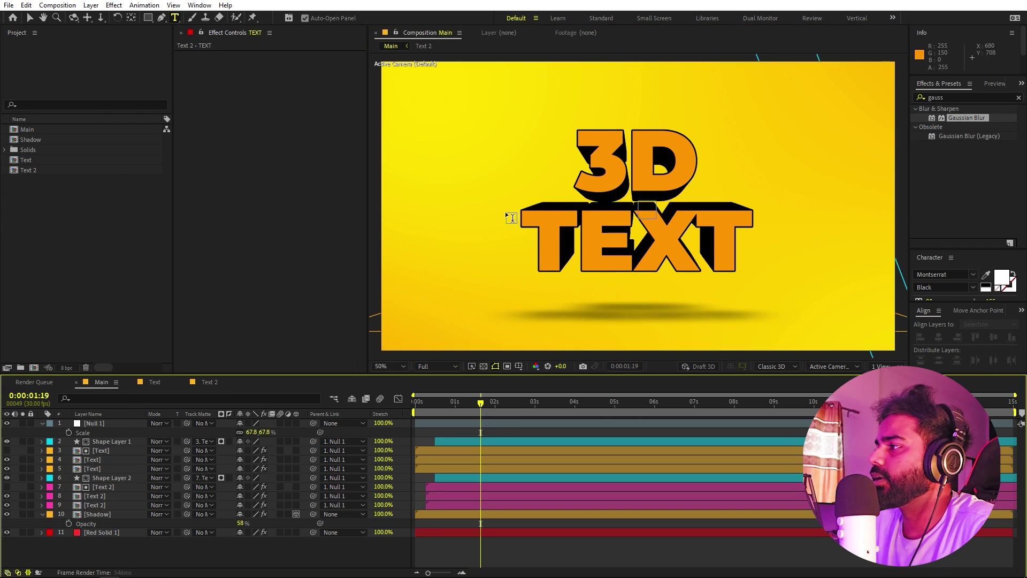
key("Home")
key("space")
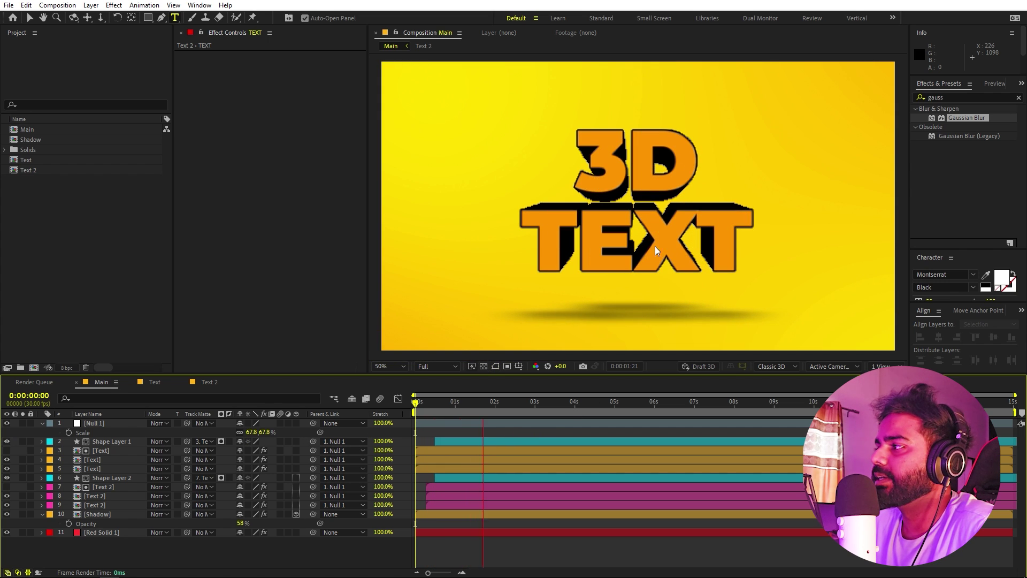